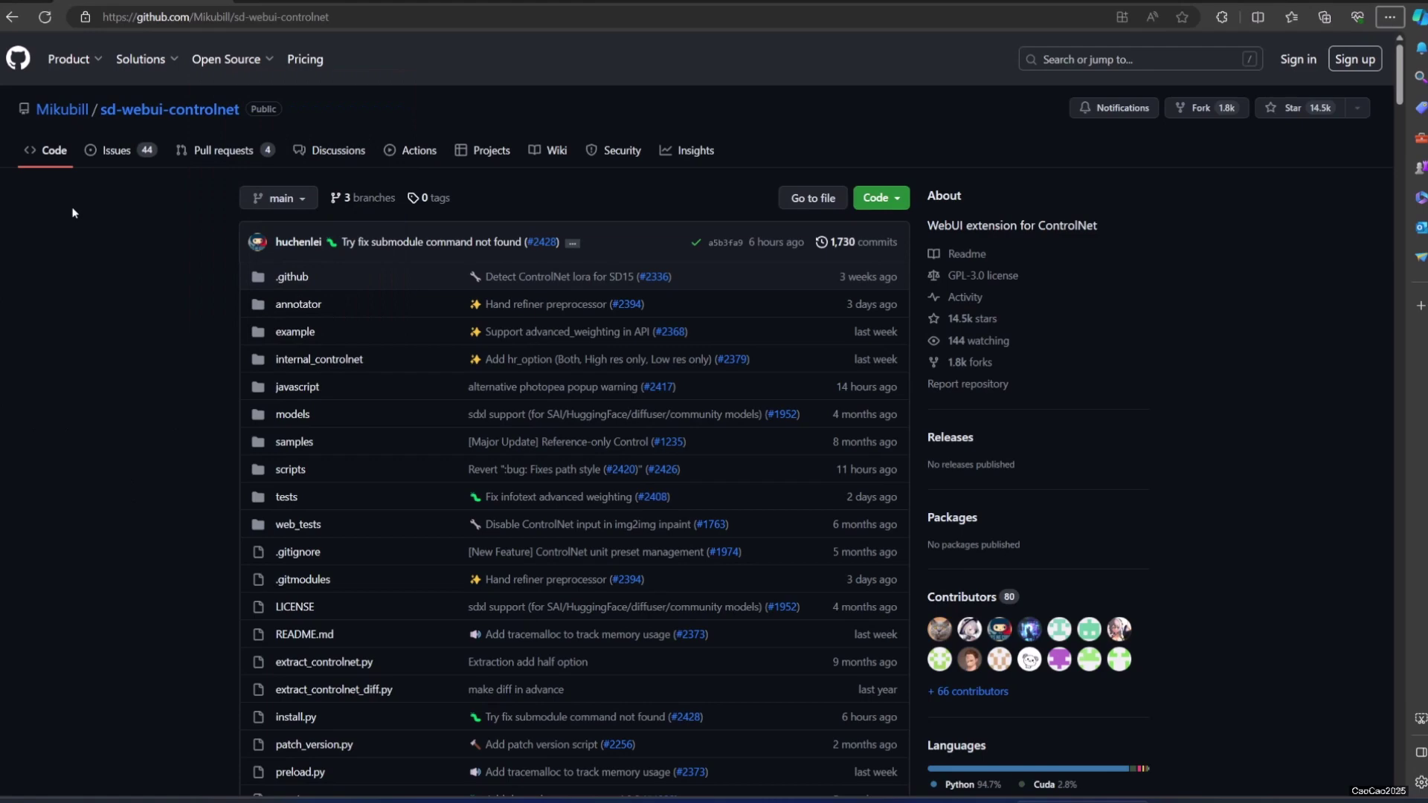
pyautogui.scroll(-5, 113, 355)
pyautogui.scroll(-3, 135, 424)
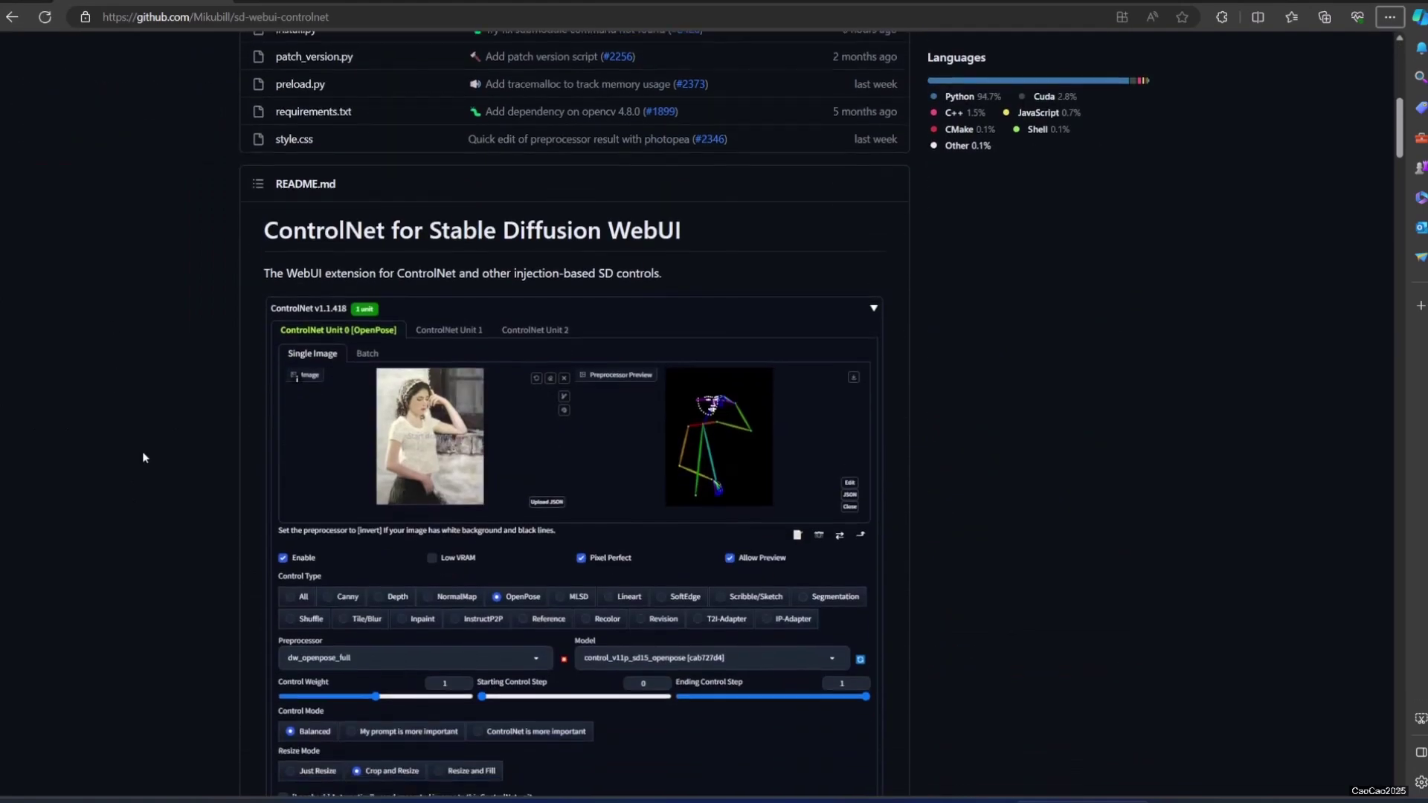
pyautogui.scroll(-5, 291, 493)
pyautogui.scroll(-3, 537, 575)
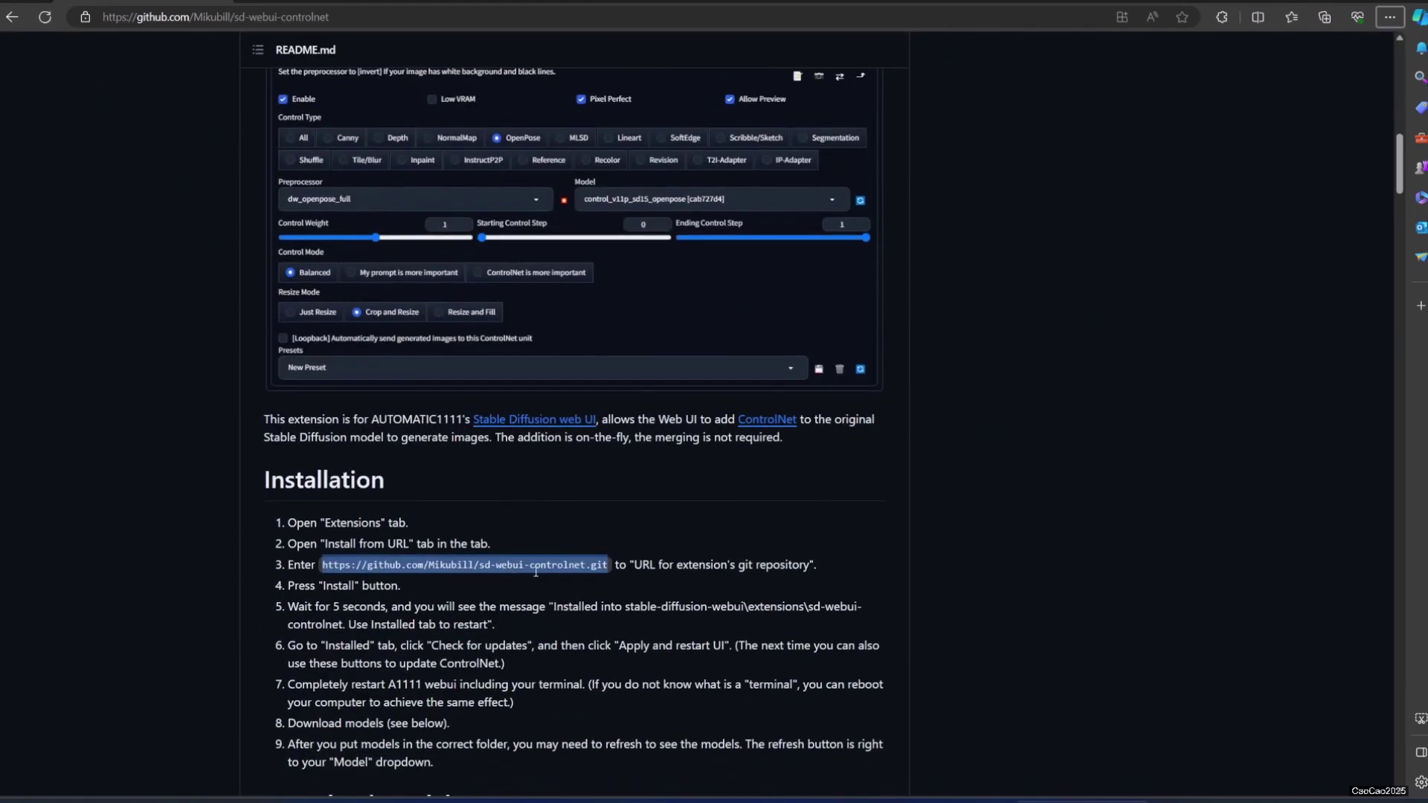
# Select the sd-webui-controlnet git URL in step 3 of the README's Installation section
pyautogui.moveTo(343, 563)
pyautogui.mouseDown()
pyautogui.moveTo(322, 568)
pyautogui.moveTo(606, 565)
pyautogui.mouseUp()
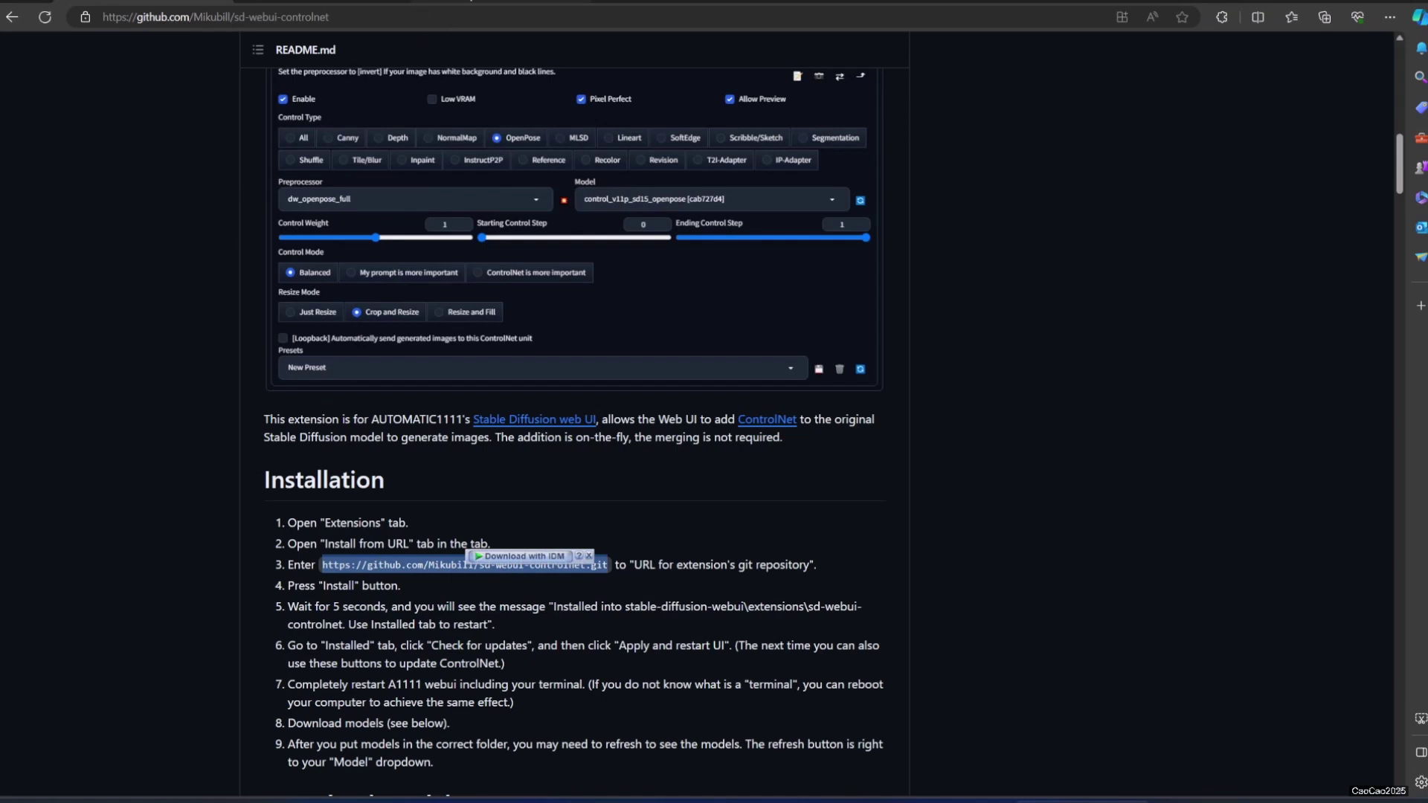
# In the WebUI, check the repository URL in the Extensions Install from URL form
pyautogui.click(469, 2)
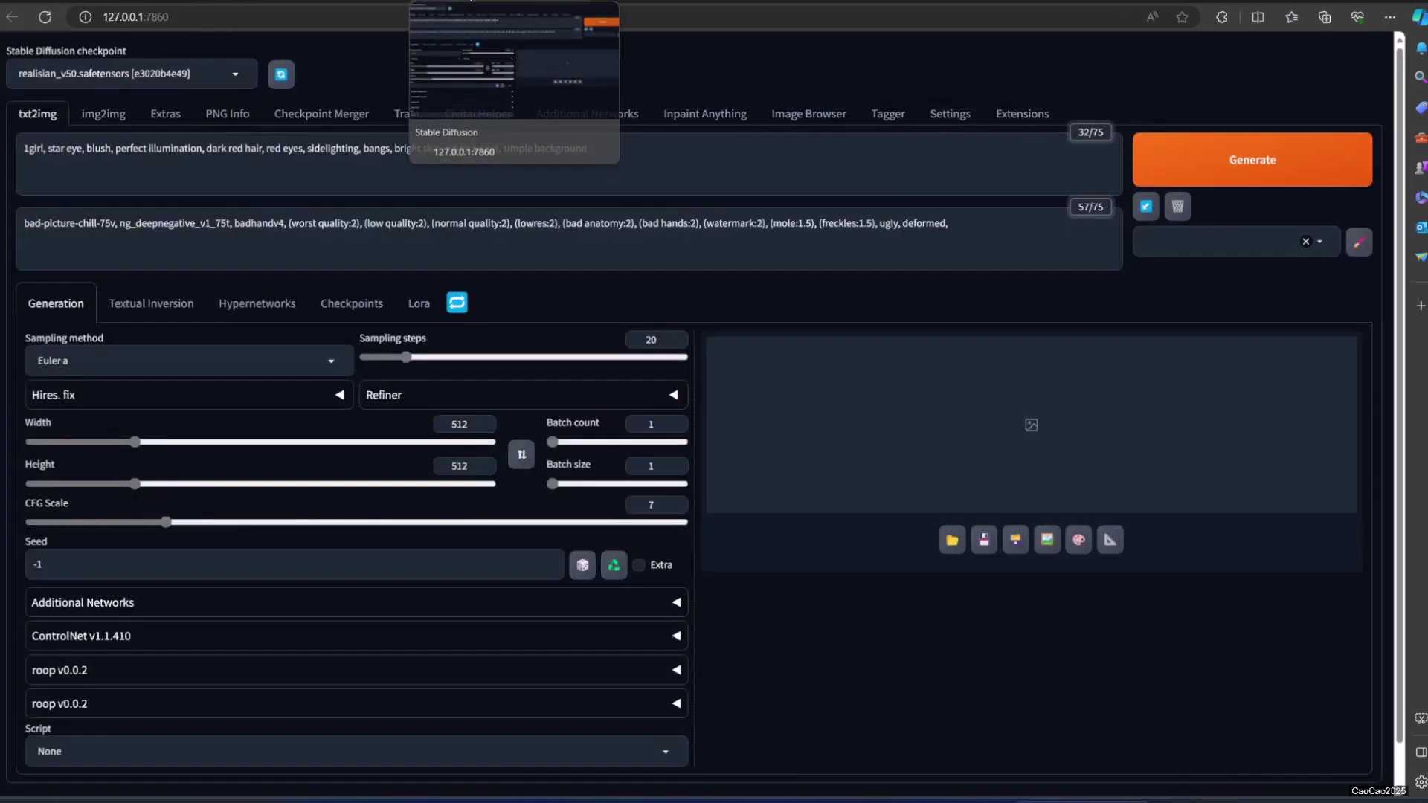
pyautogui.click(1015, 115)
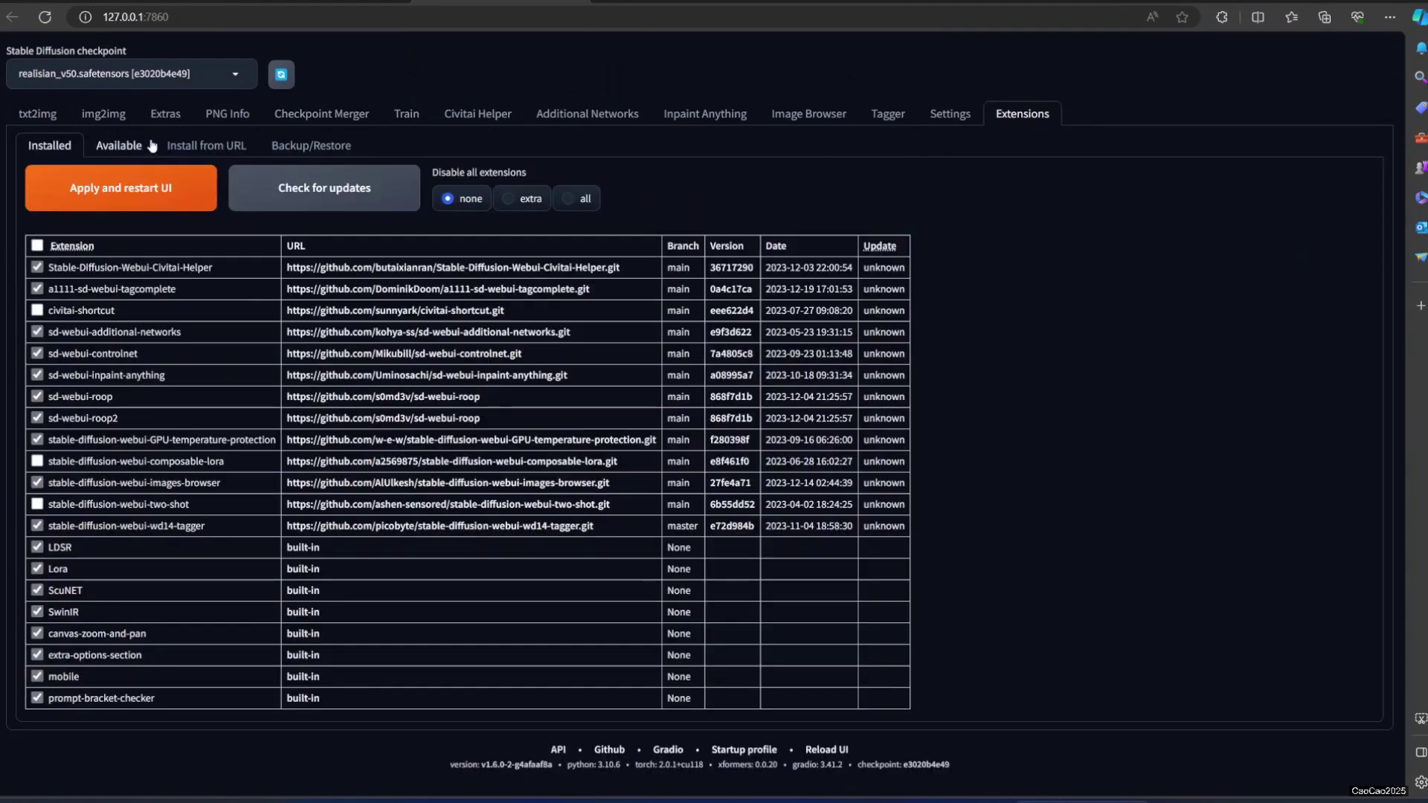
pyautogui.click(200, 145)
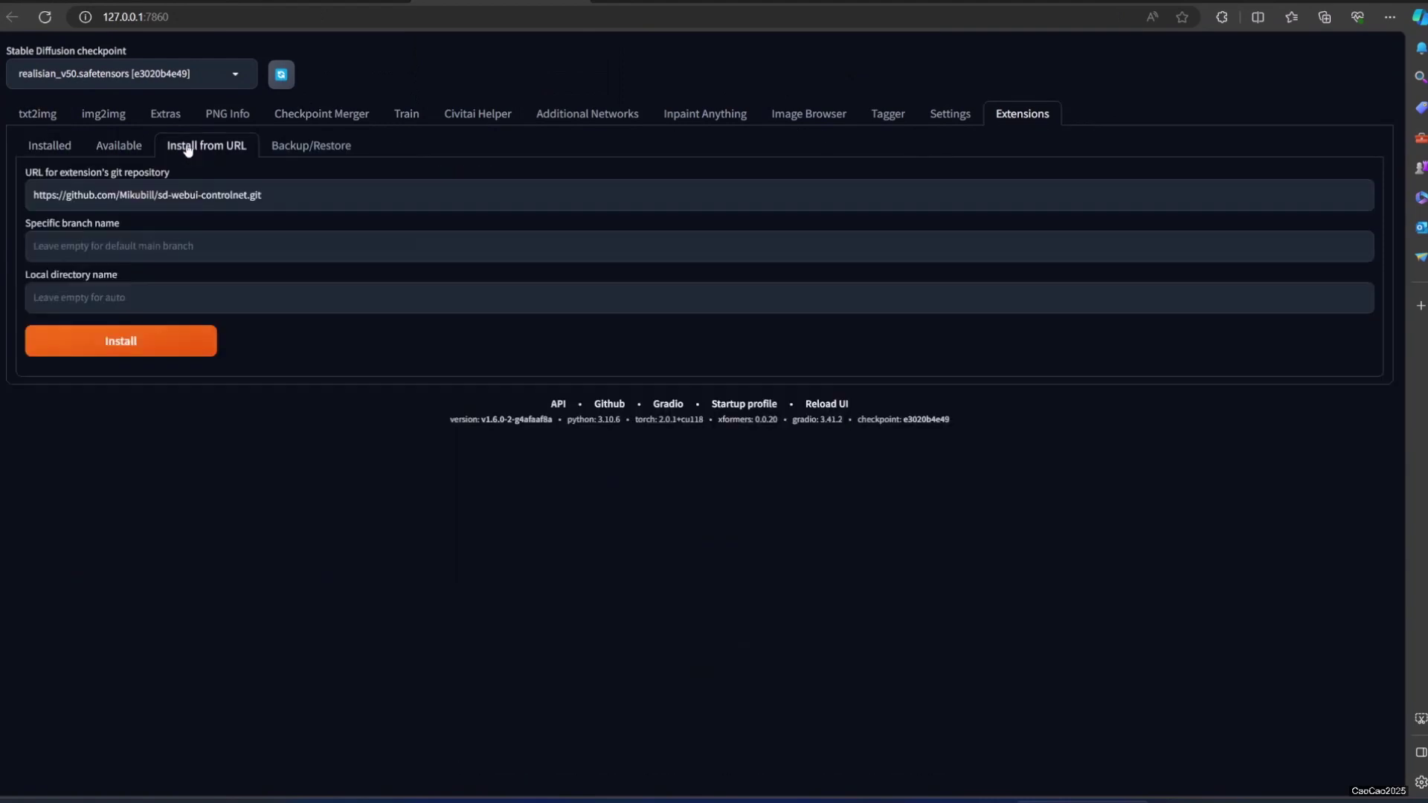
pyautogui.tripleClick(295, 192)
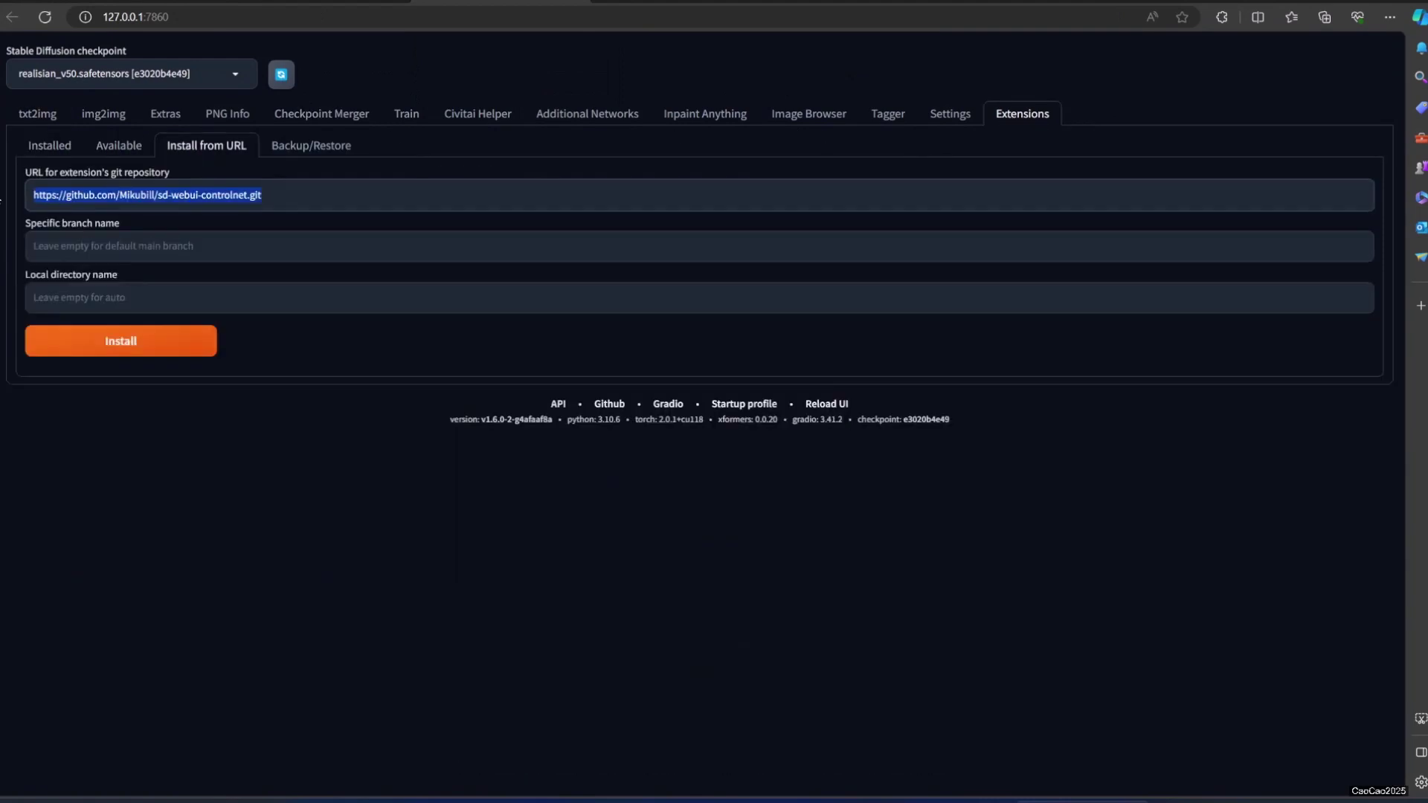
pyautogui.click(398, 245)
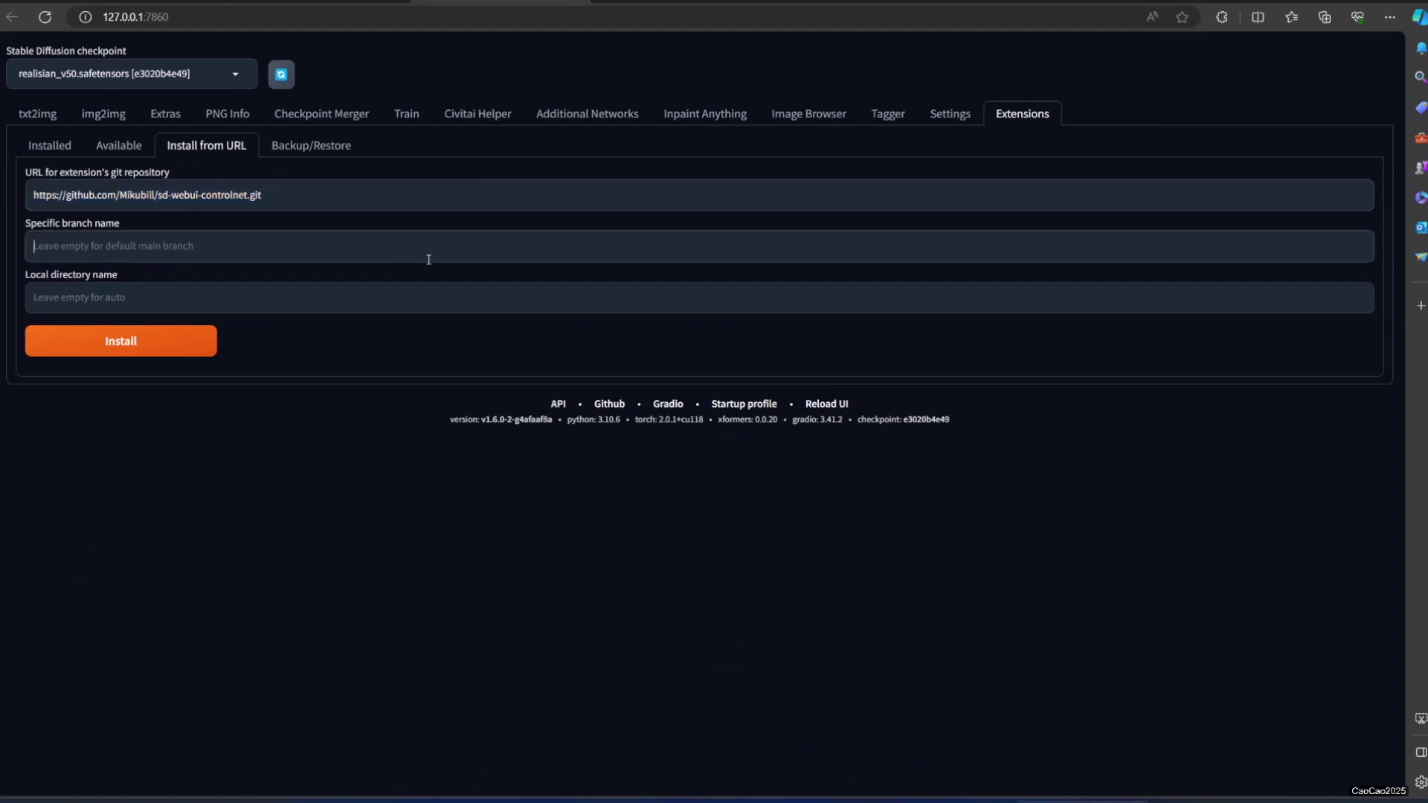
# Review the Available and Installed extension lists and return to the txt2img page
pyautogui.click(37, 113)
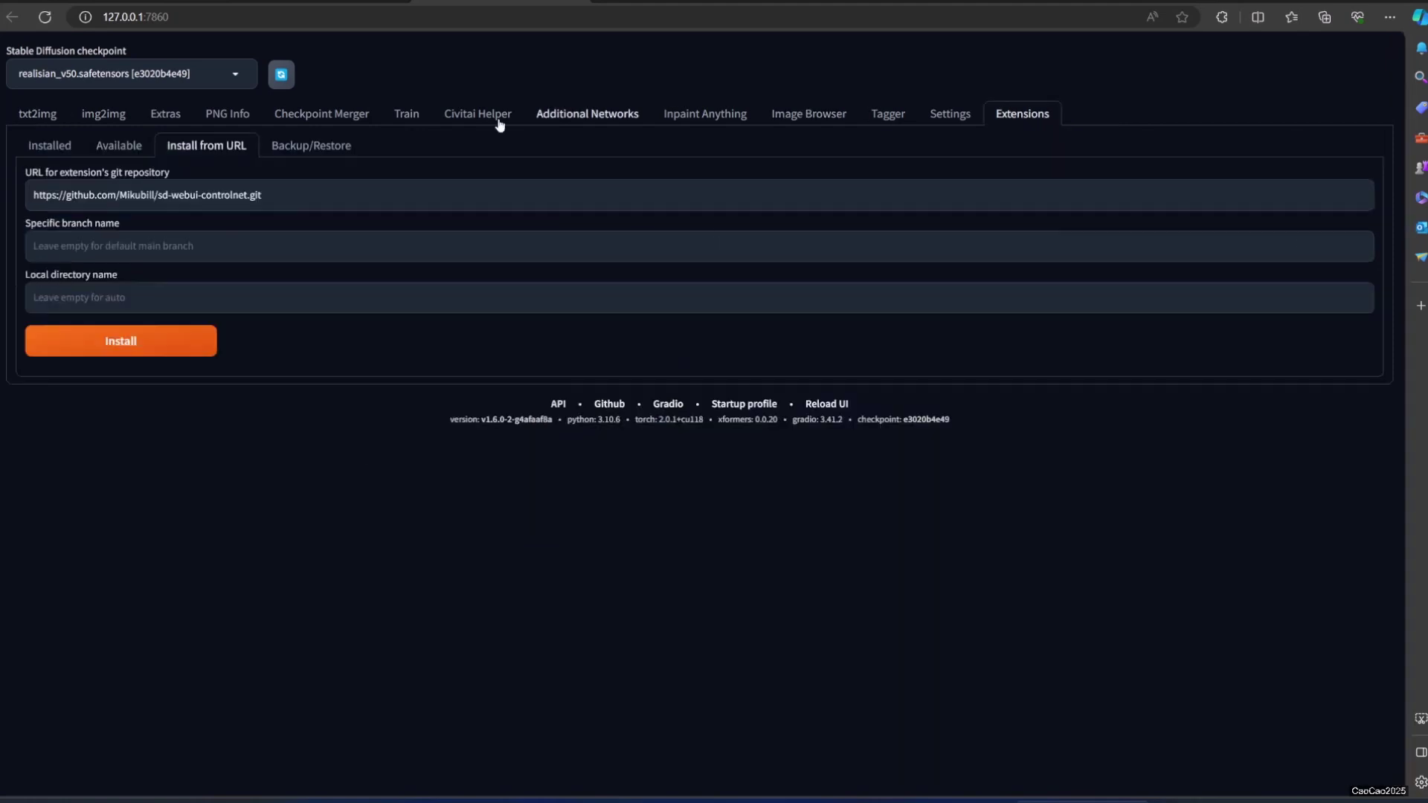
pyautogui.click(118, 146)
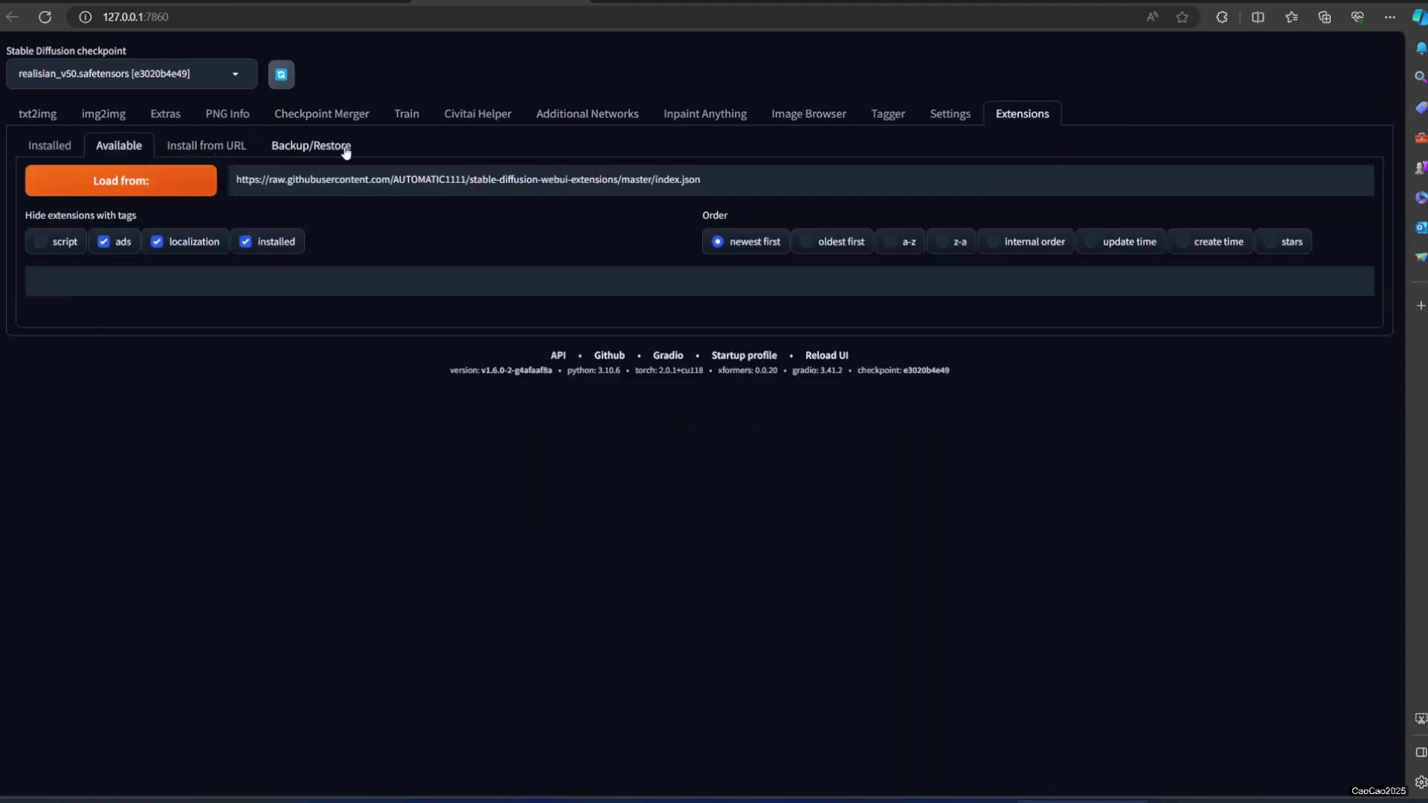
pyautogui.click(49, 145)
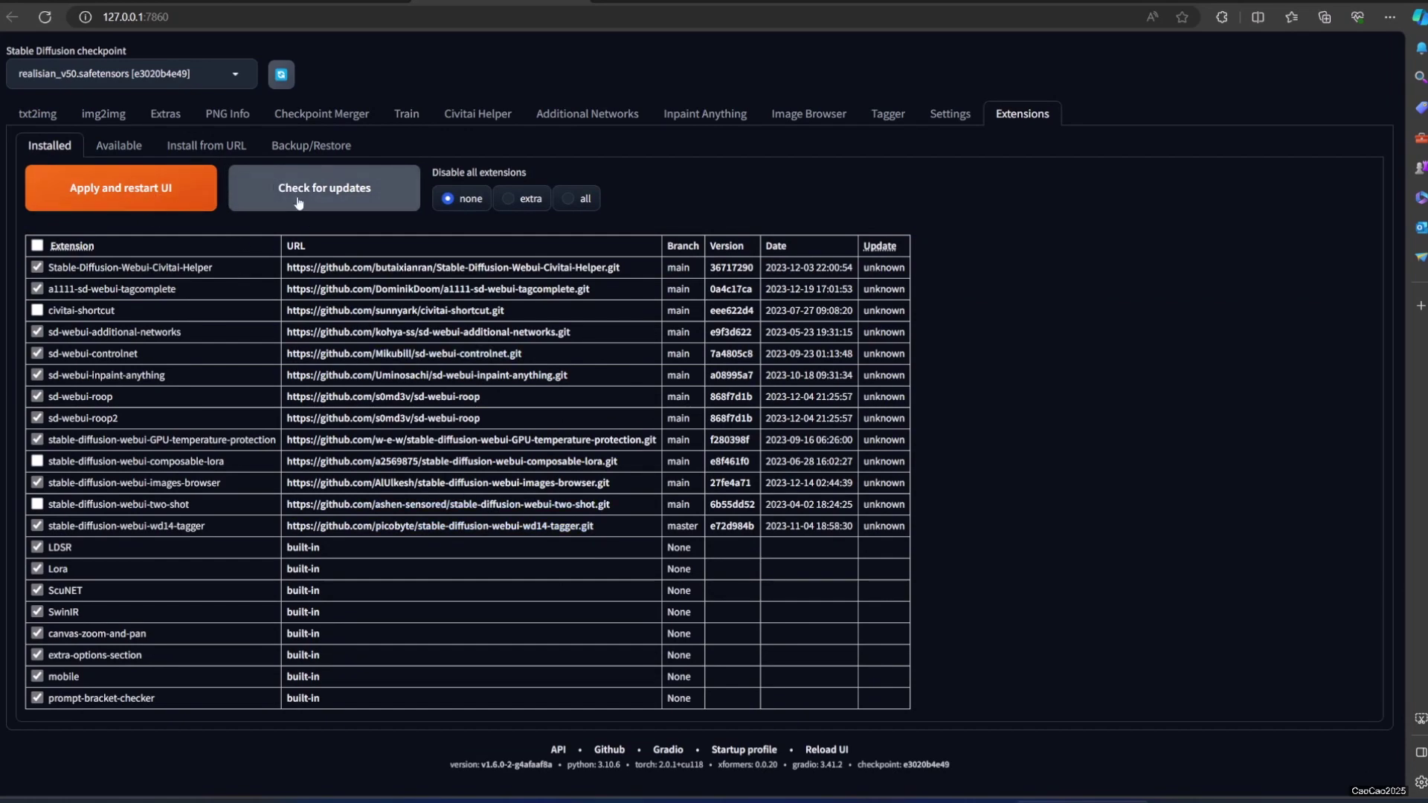
pyautogui.click(37, 113)
pyautogui.scroll(-1, 175, 554)
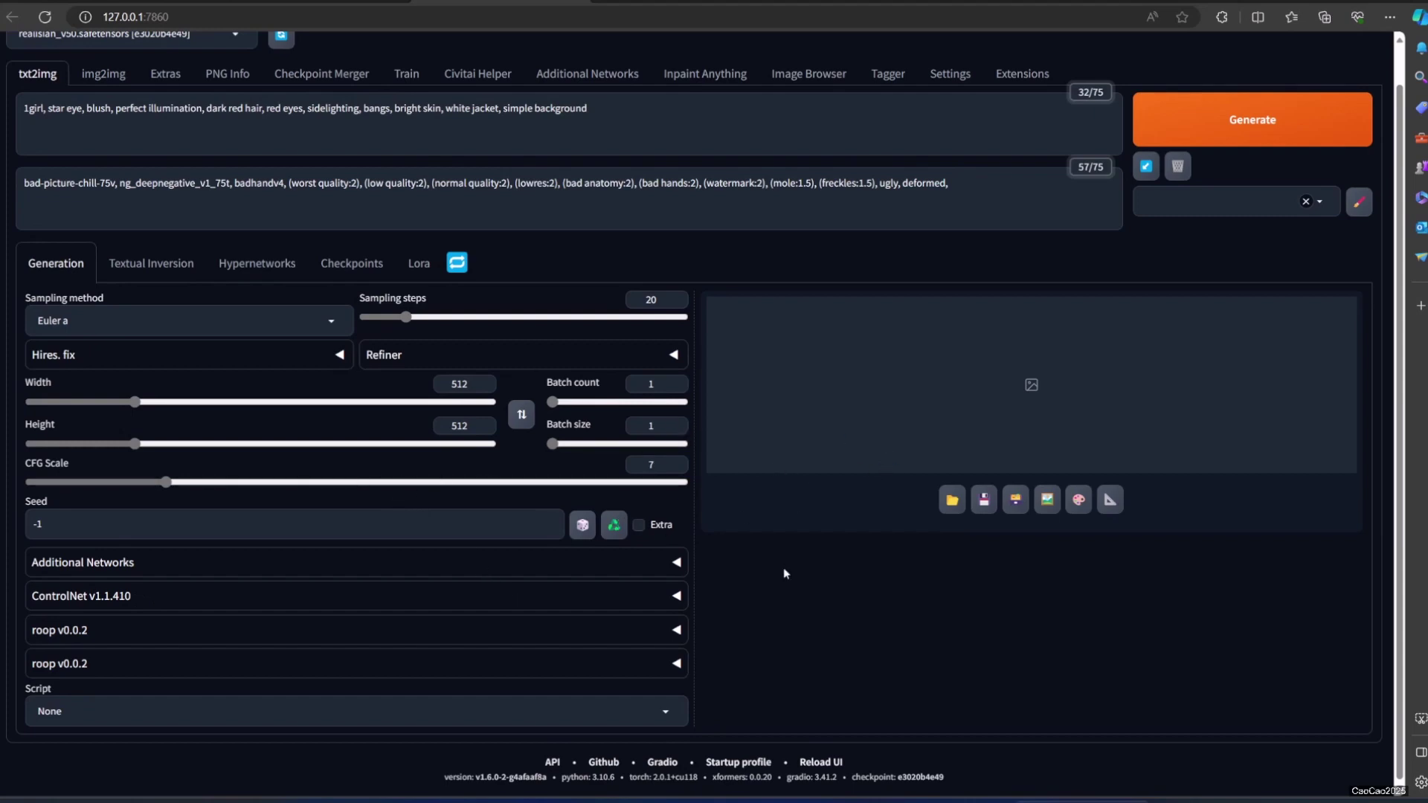
pyautogui.click(323, 5)
pyautogui.scroll(2, 291, 223)
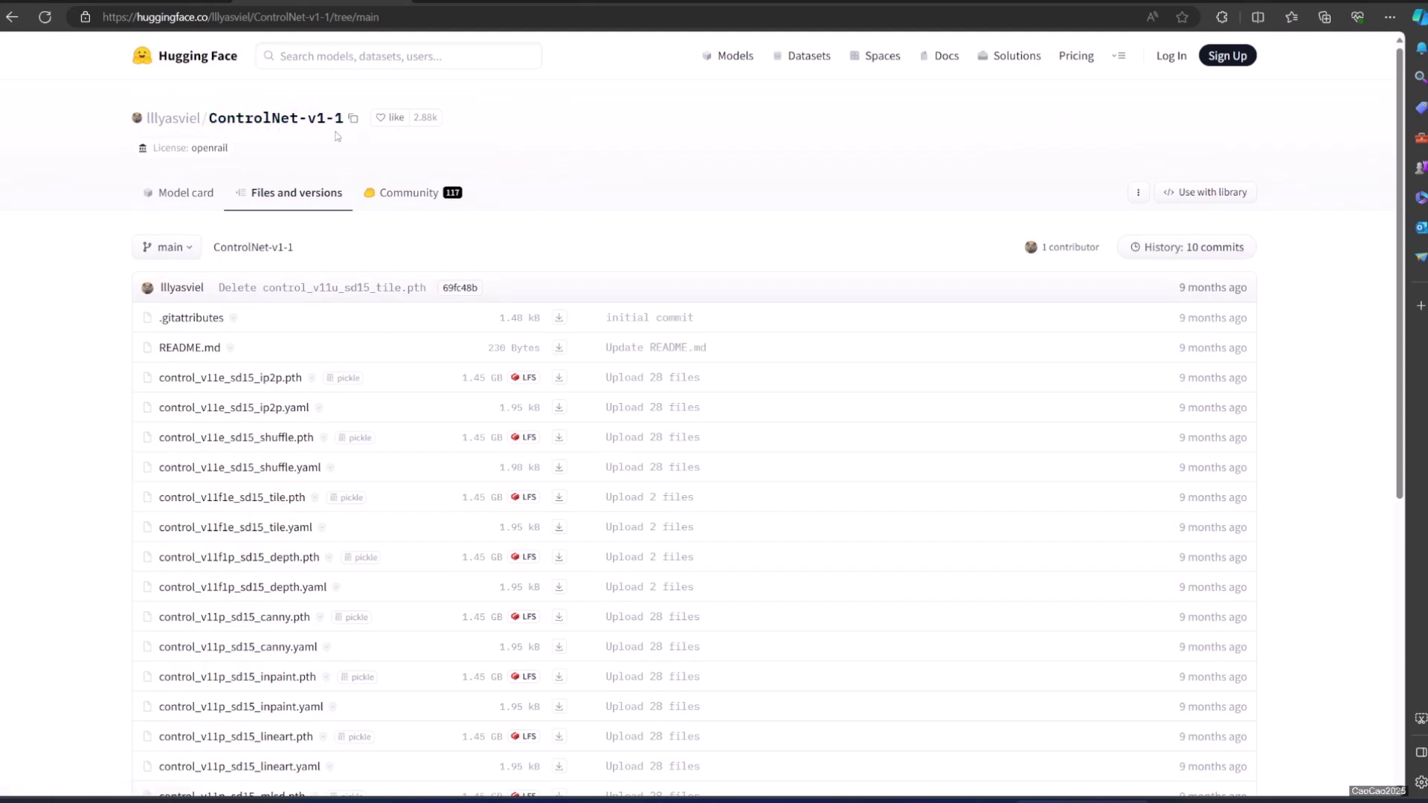
pyautogui.scroll(-2, 424, 524)
pyautogui.scroll(-1, 300, 544)
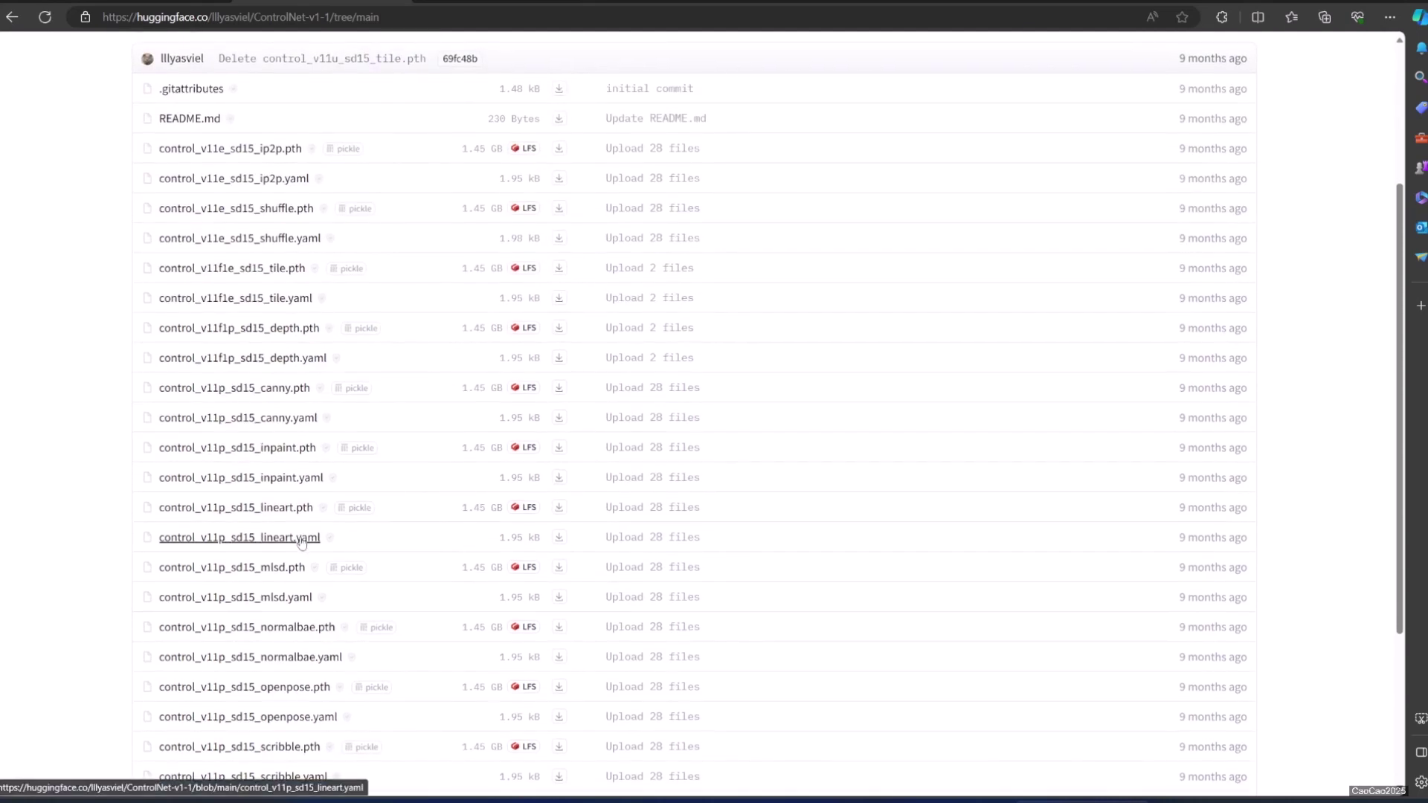
pyautogui.scroll(1, 299, 541)
pyautogui.scroll(-2, 299, 542)
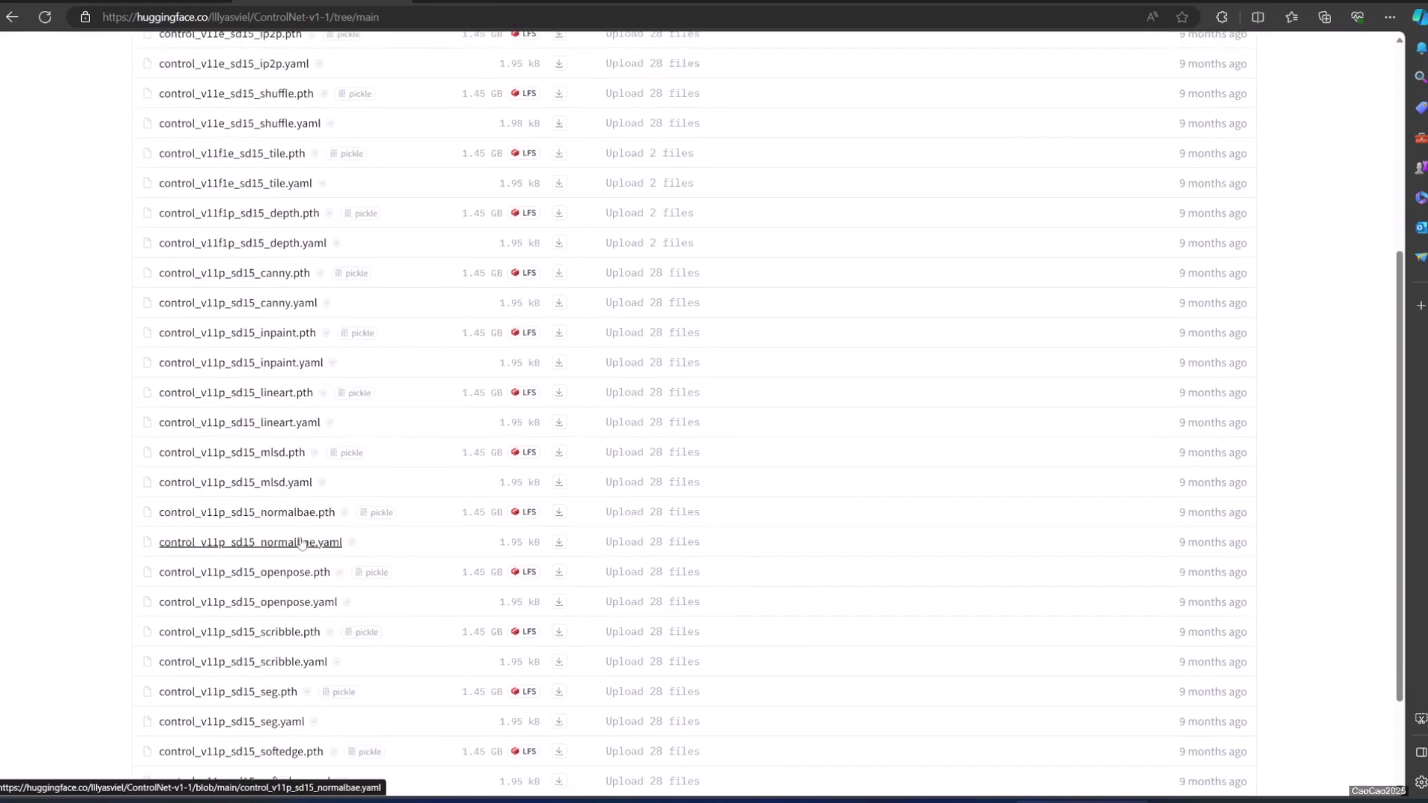
pyautogui.scroll(2, 299, 543)
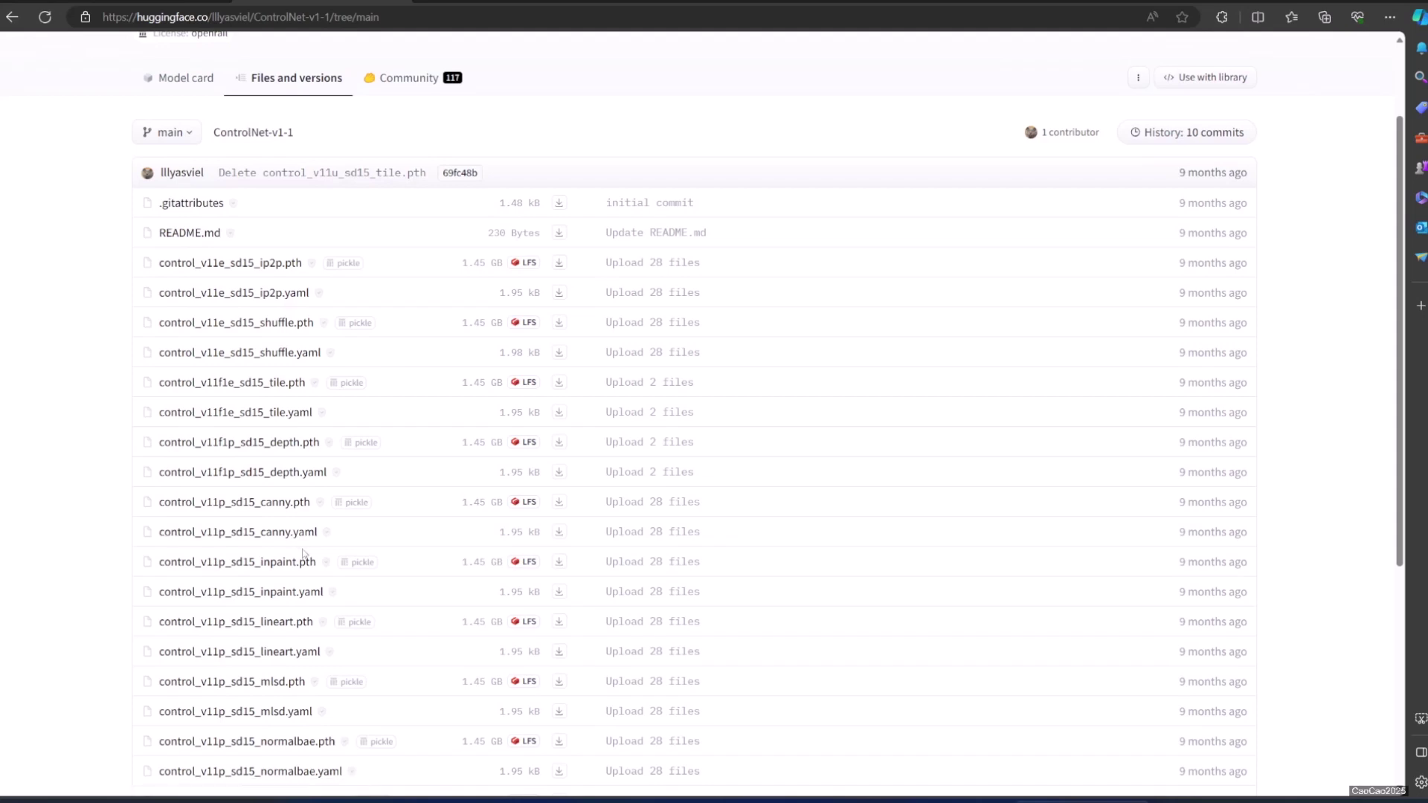
pyautogui.scroll(-1, 300, 542)
pyautogui.scroll(-2, 299, 541)
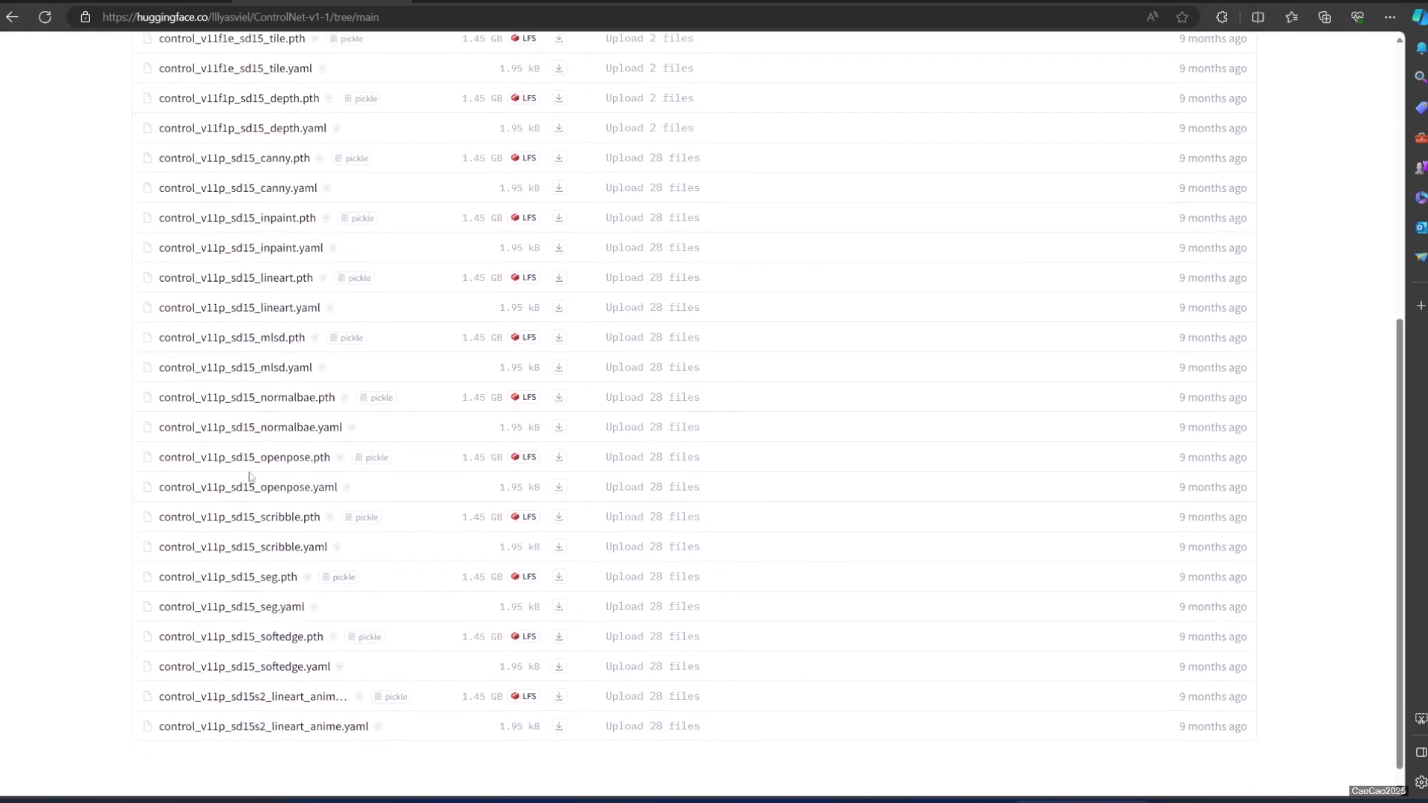
pyautogui.scroll(2, 308, 487)
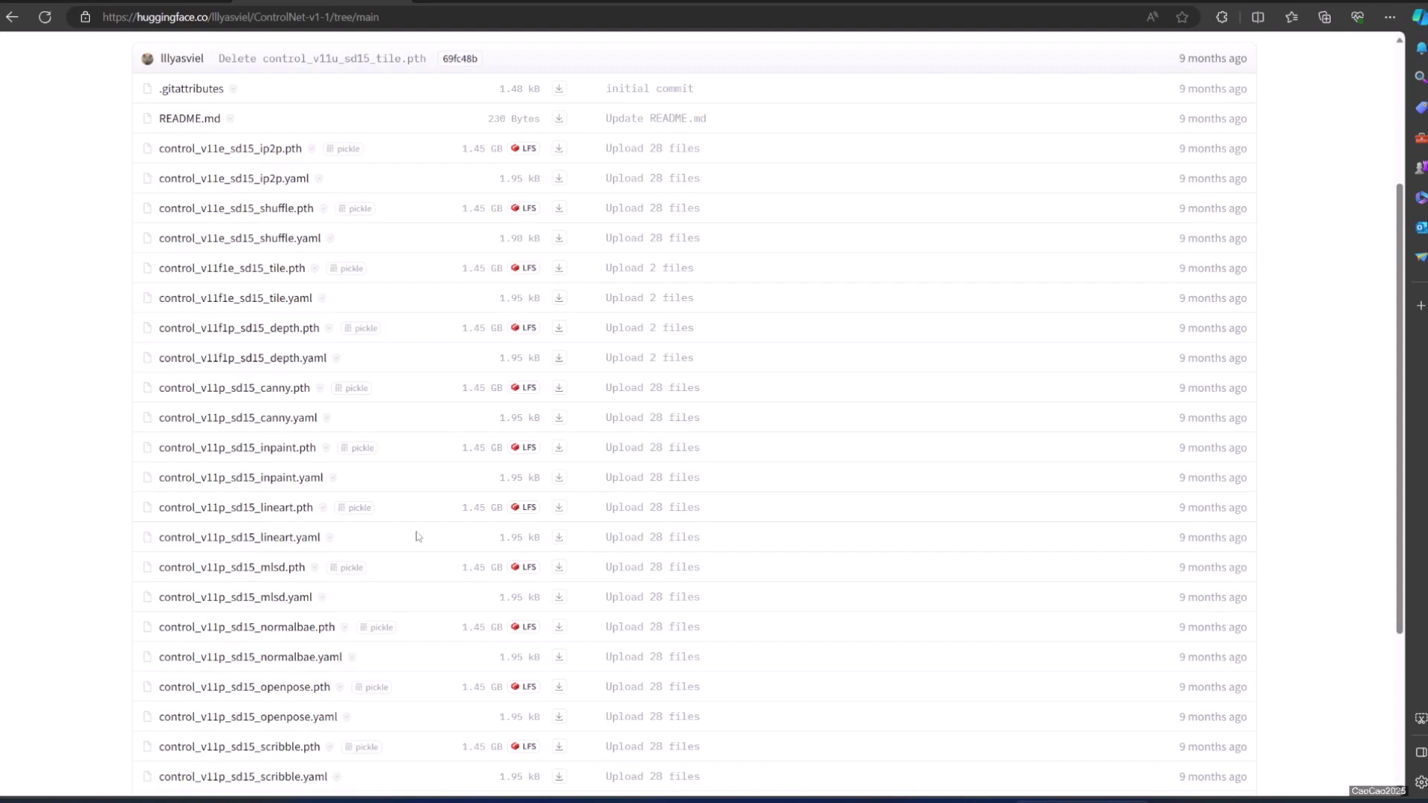
pyautogui.hotkey('ctrl', 'Tab')
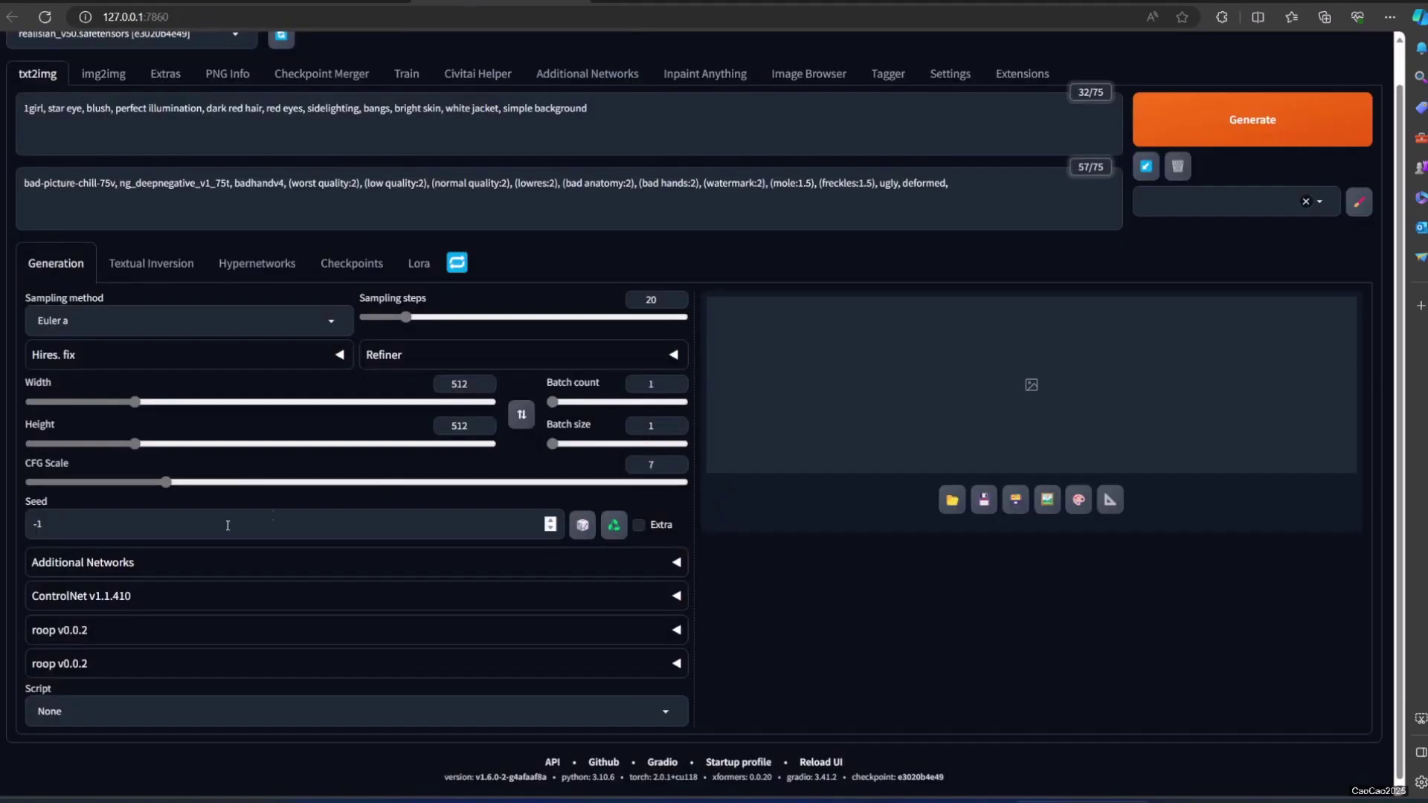
pyautogui.click(78, 799)
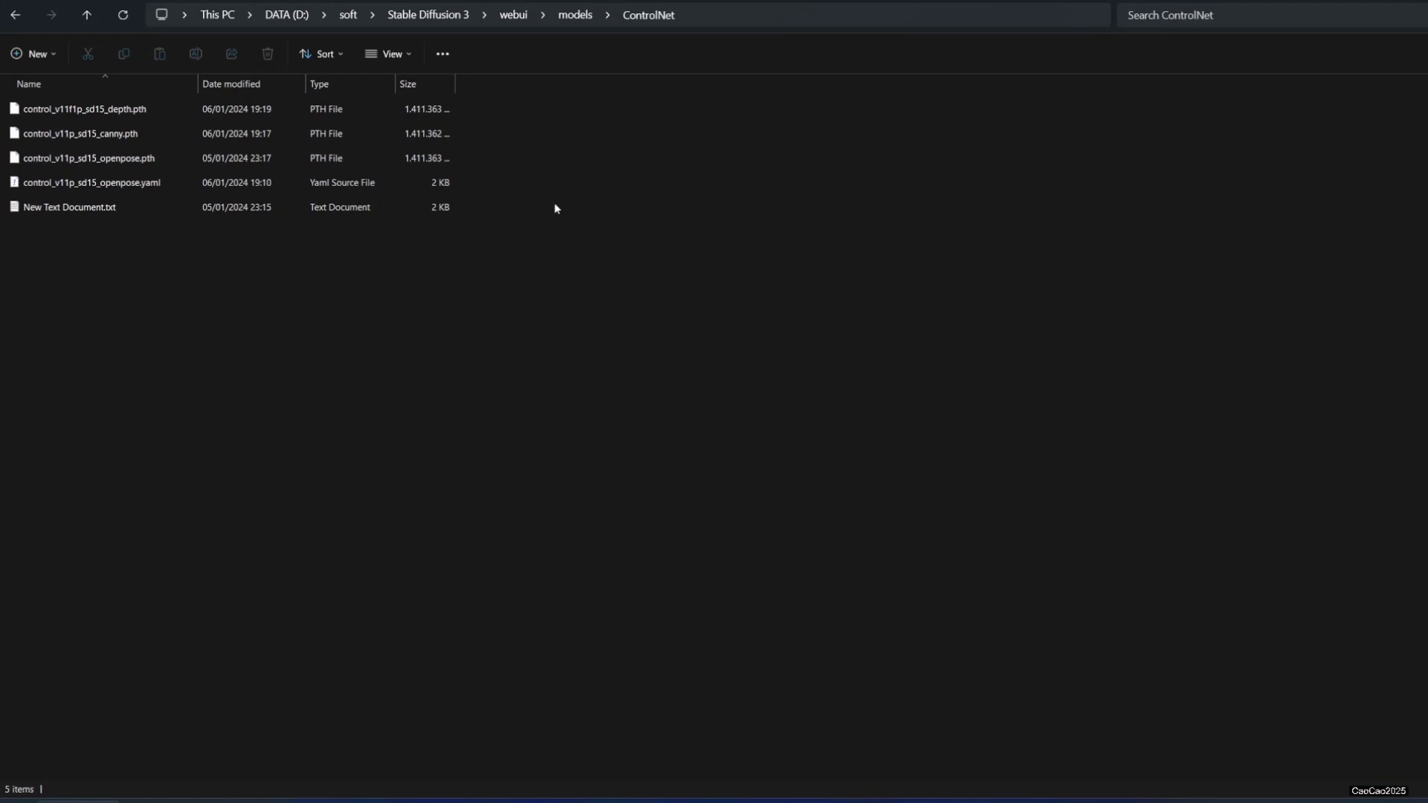
pyautogui.moveTo(446, 480)
pyautogui.mouseDown()
pyautogui.moveTo(458, 484)
pyautogui.moveTo(196, 431)
pyautogui.mouseUp()
pyautogui.hotkey('alt', 'Tab')
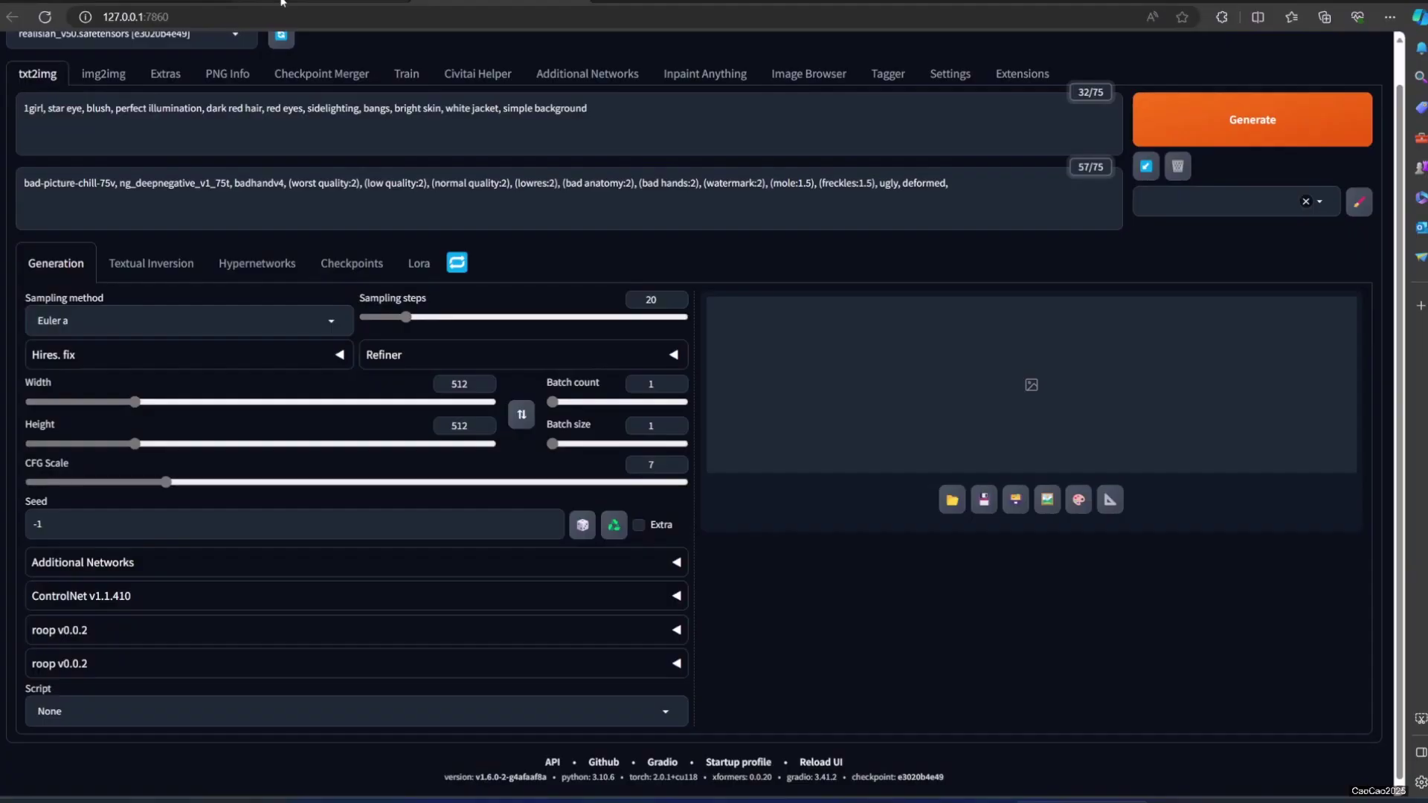
pyautogui.hotkey('ctrl', 'Tab')
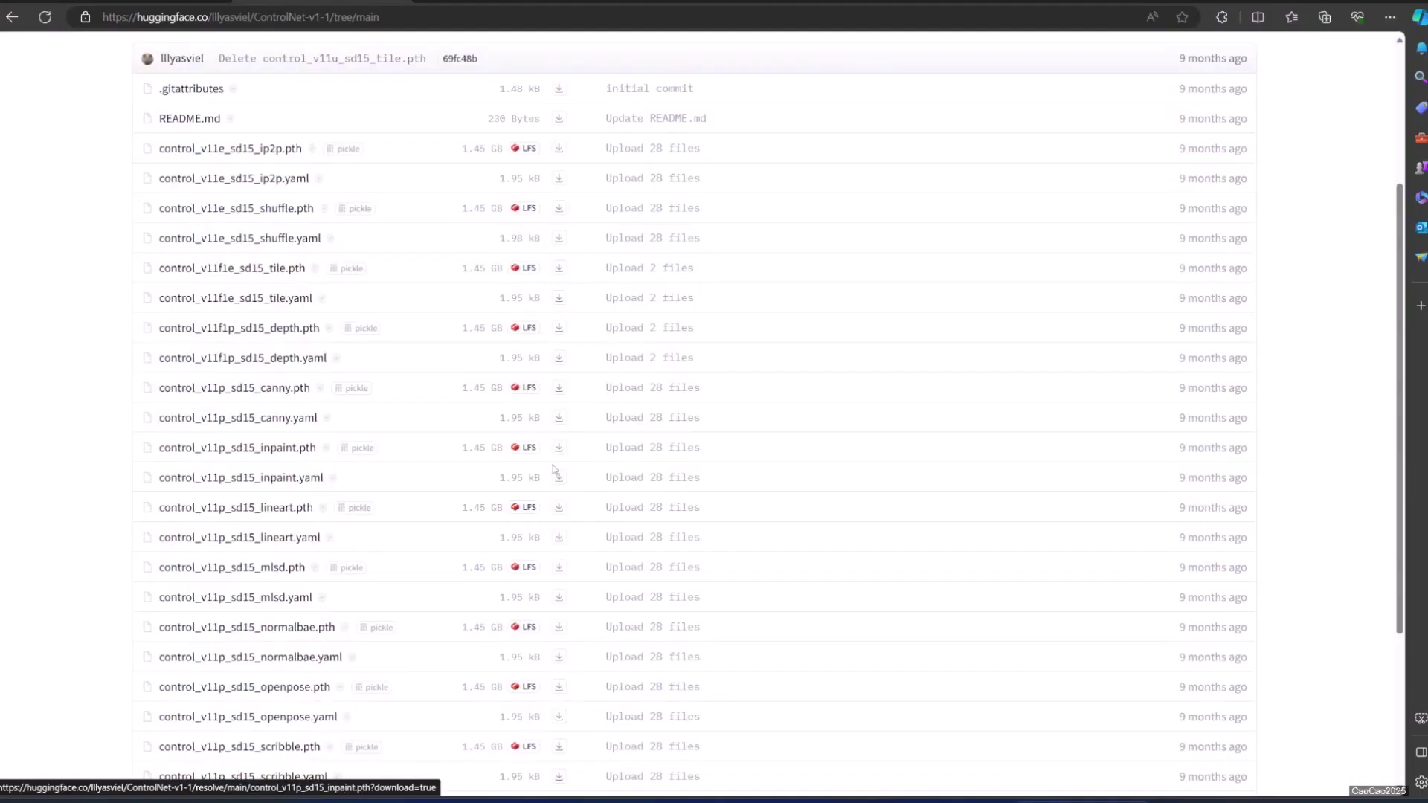
pyautogui.scroll(-3, 557, 541)
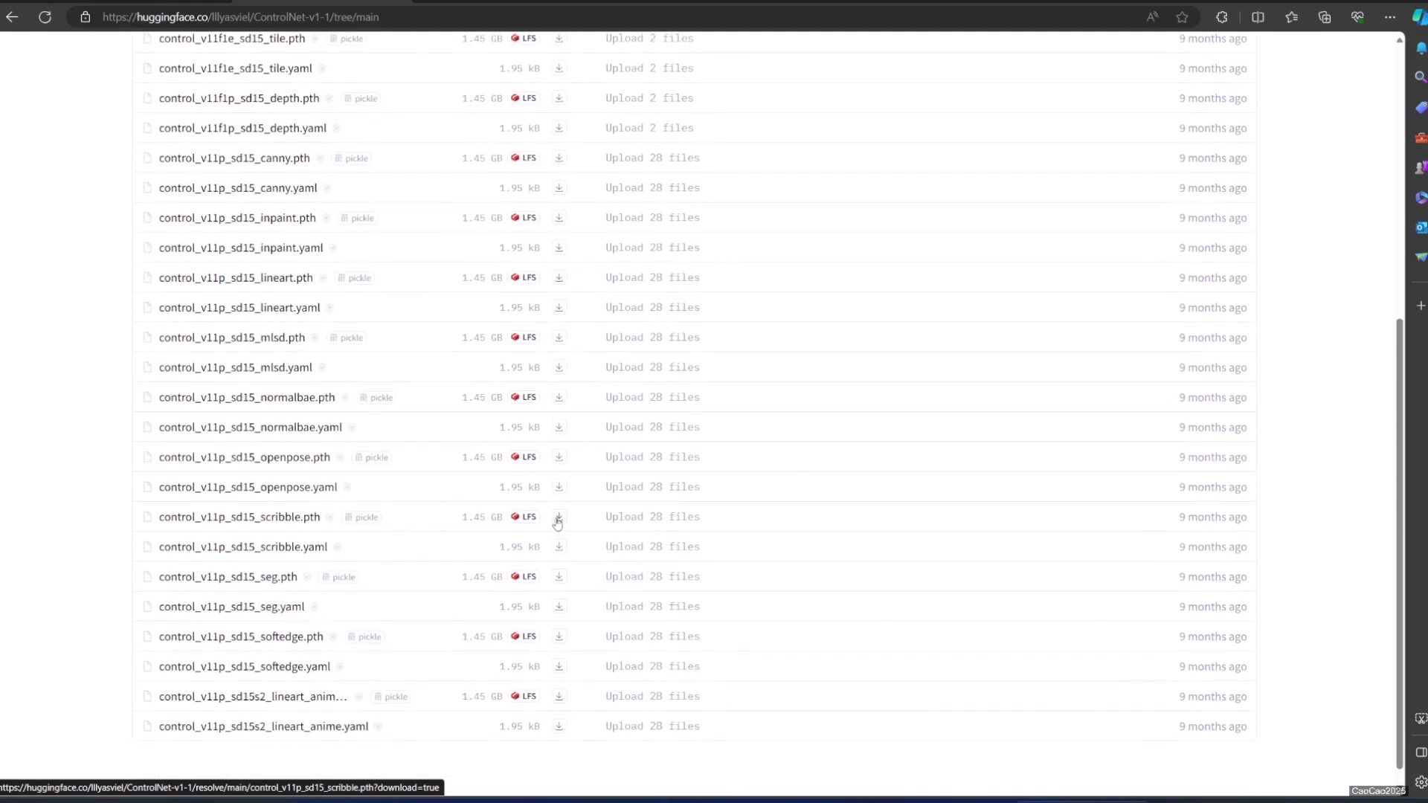
pyautogui.scroll(8, 558, 542)
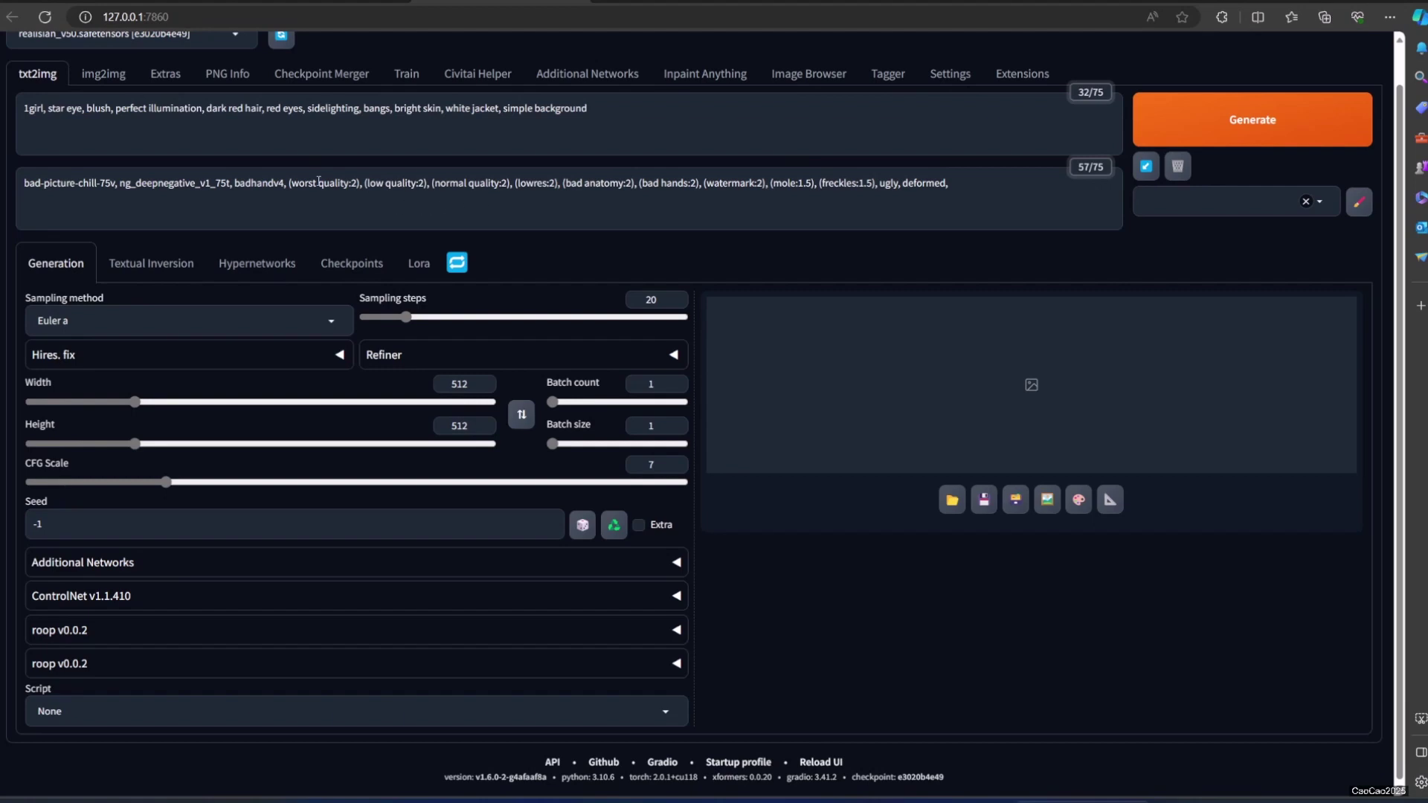
# Choose the DPM++ 2M SDE Karras sampler, set height to 768, and expand ControlNet
pyautogui.click(119, 191)
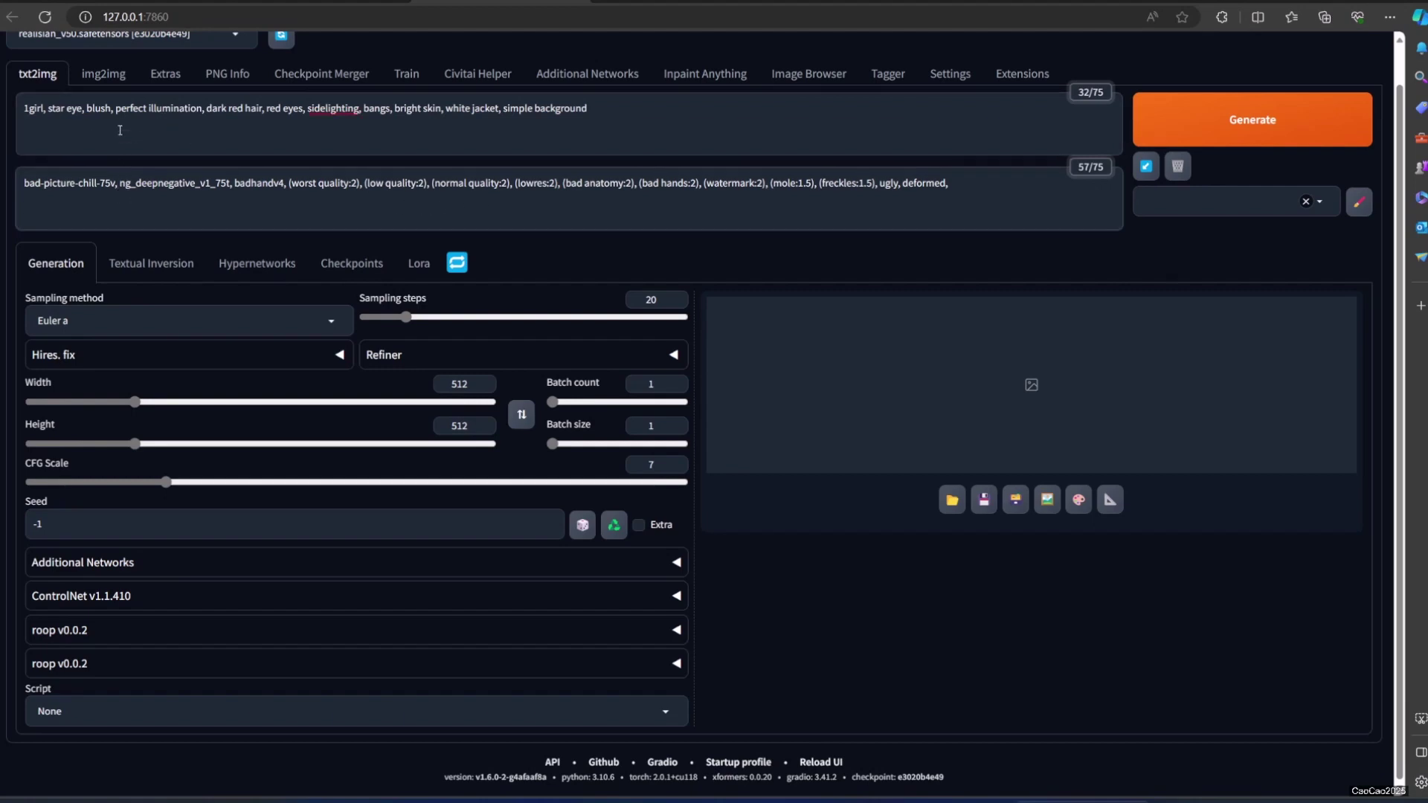
pyautogui.click(126, 185)
pyautogui.scroll(1, 149, 182)
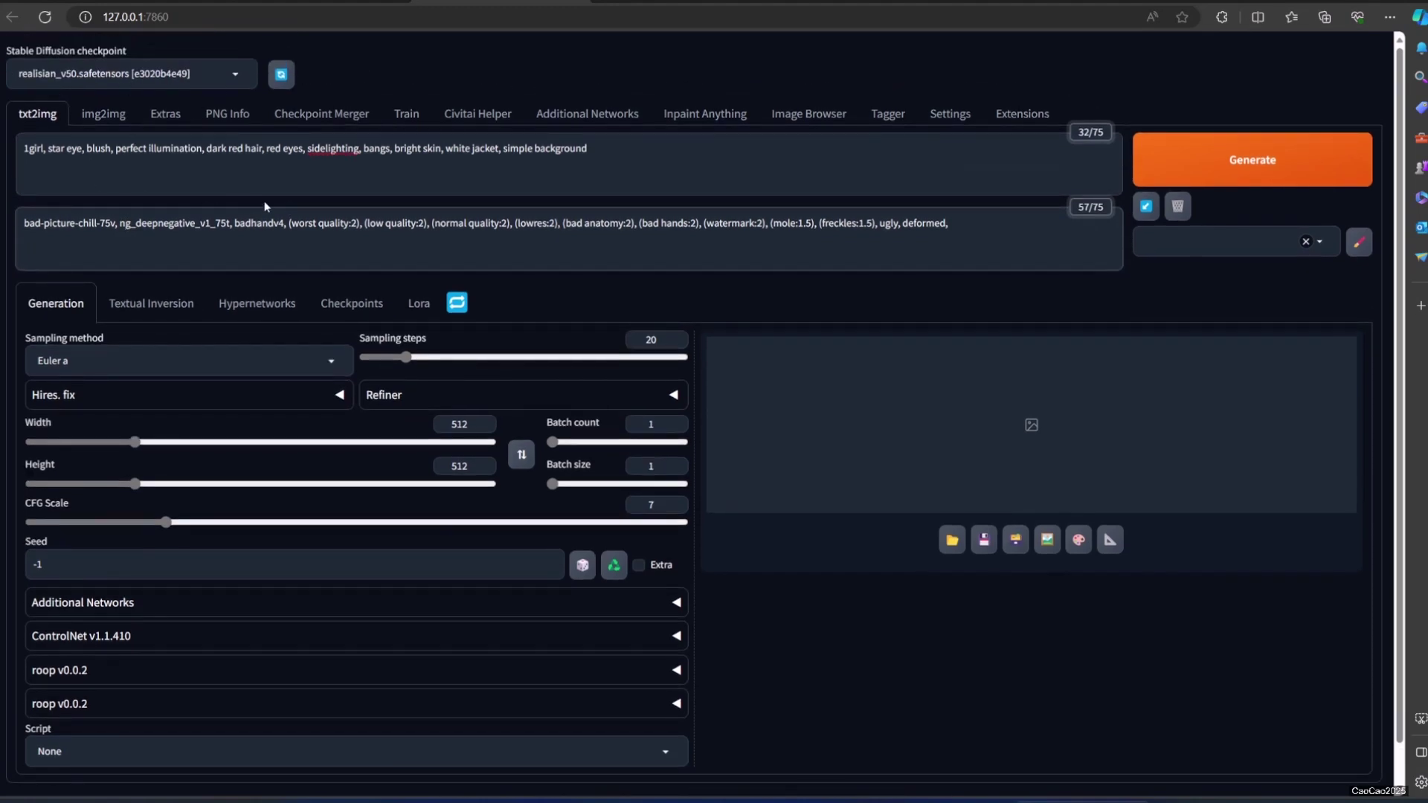
pyautogui.click(282, 363)
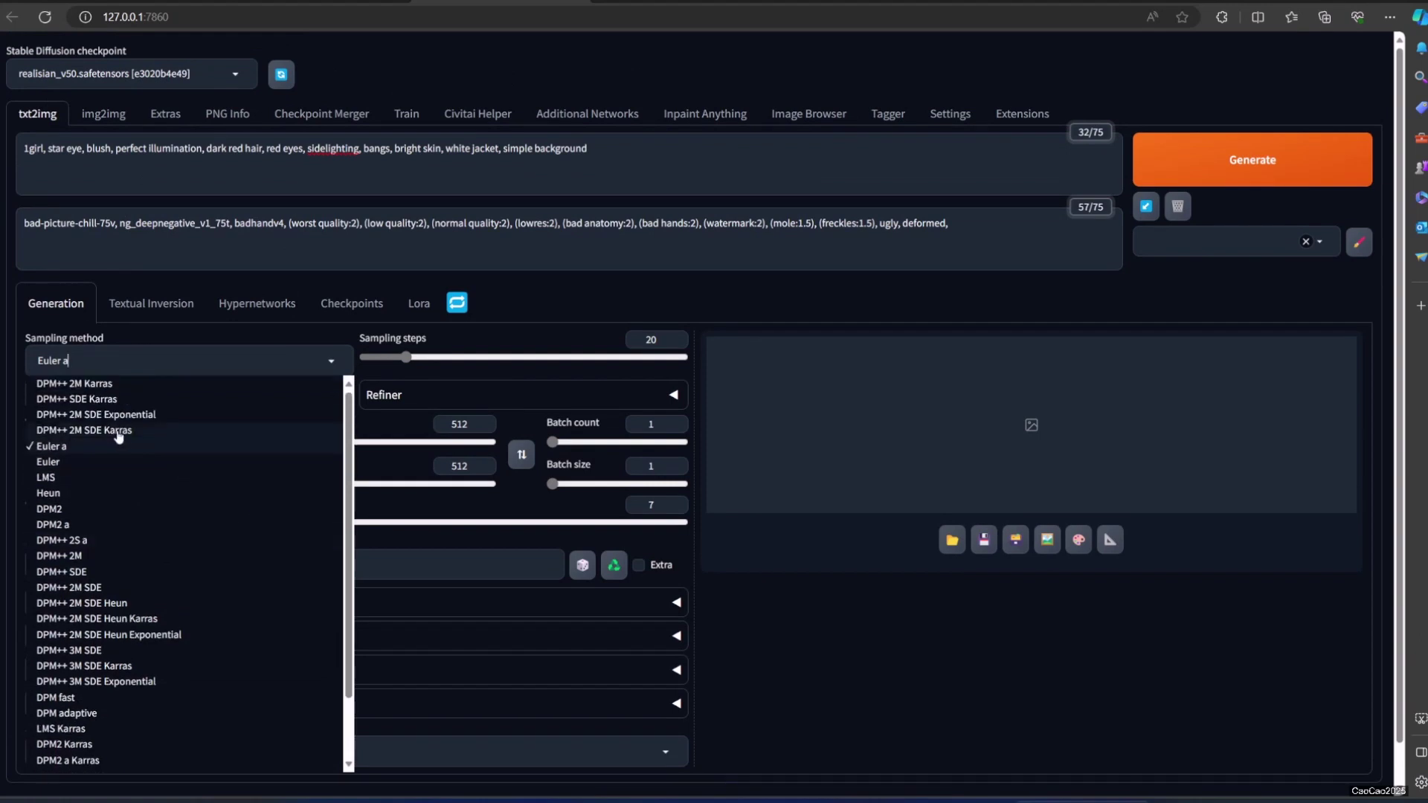
pyautogui.click(118, 432)
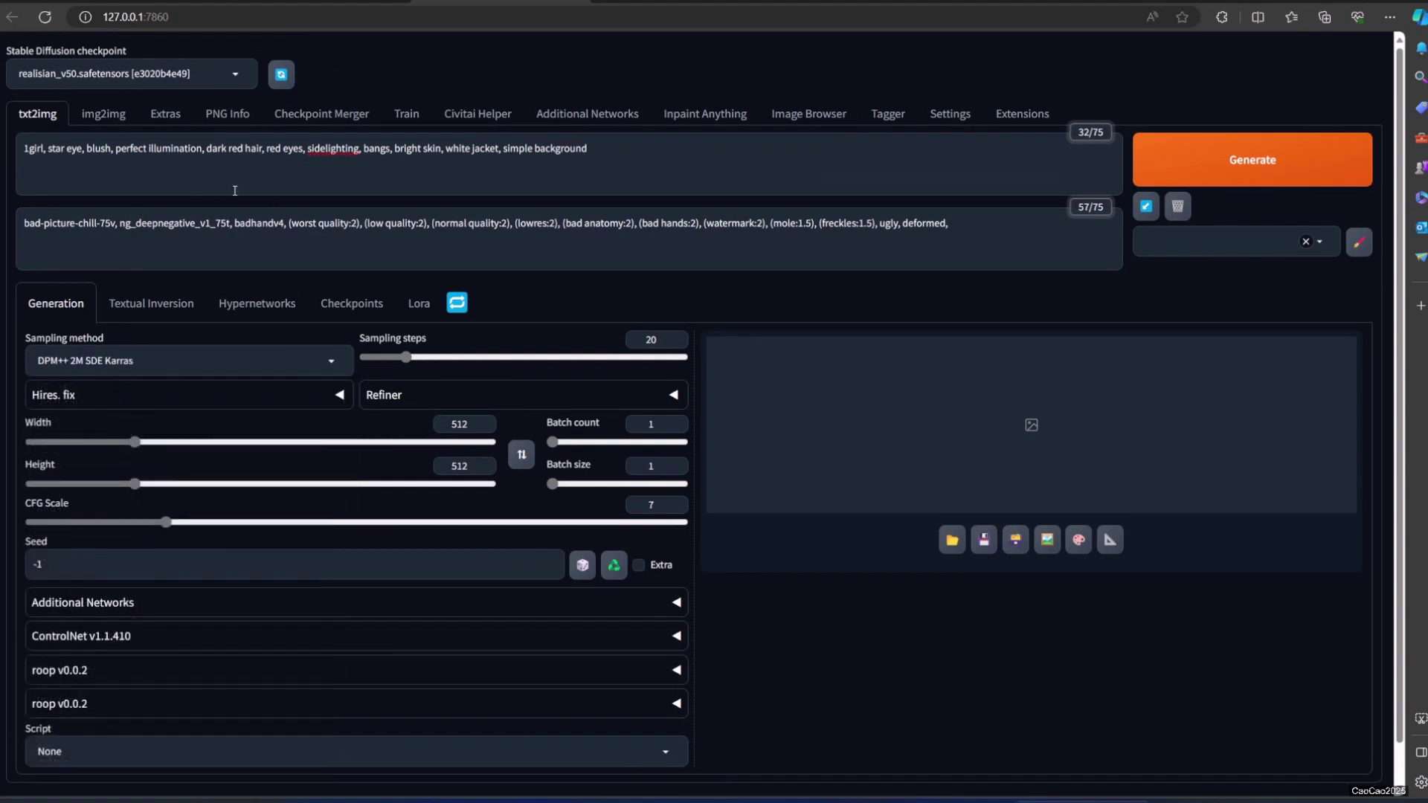
pyautogui.doubleClick(459, 465)
pyautogui.write('768')
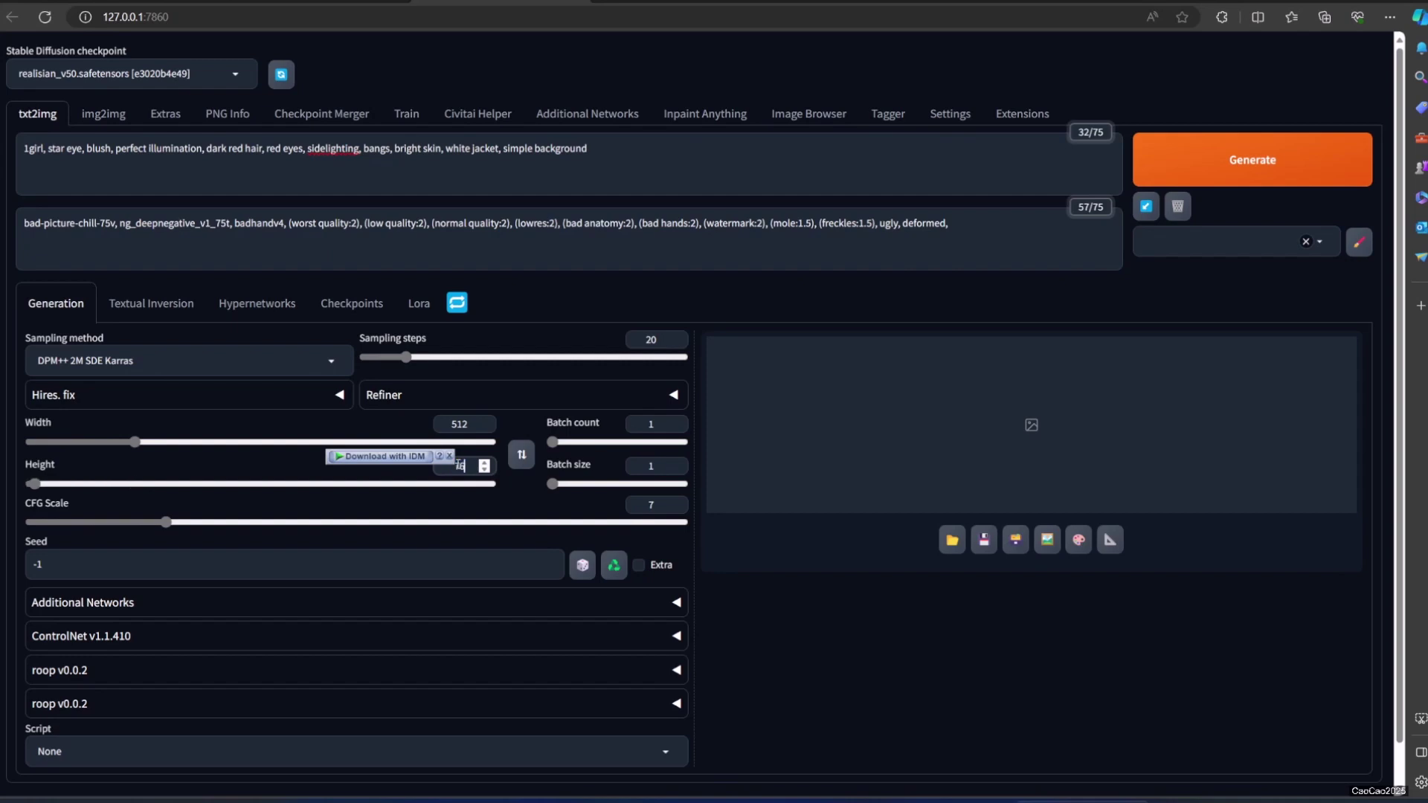
pyautogui.scroll(-1, 457, 469)
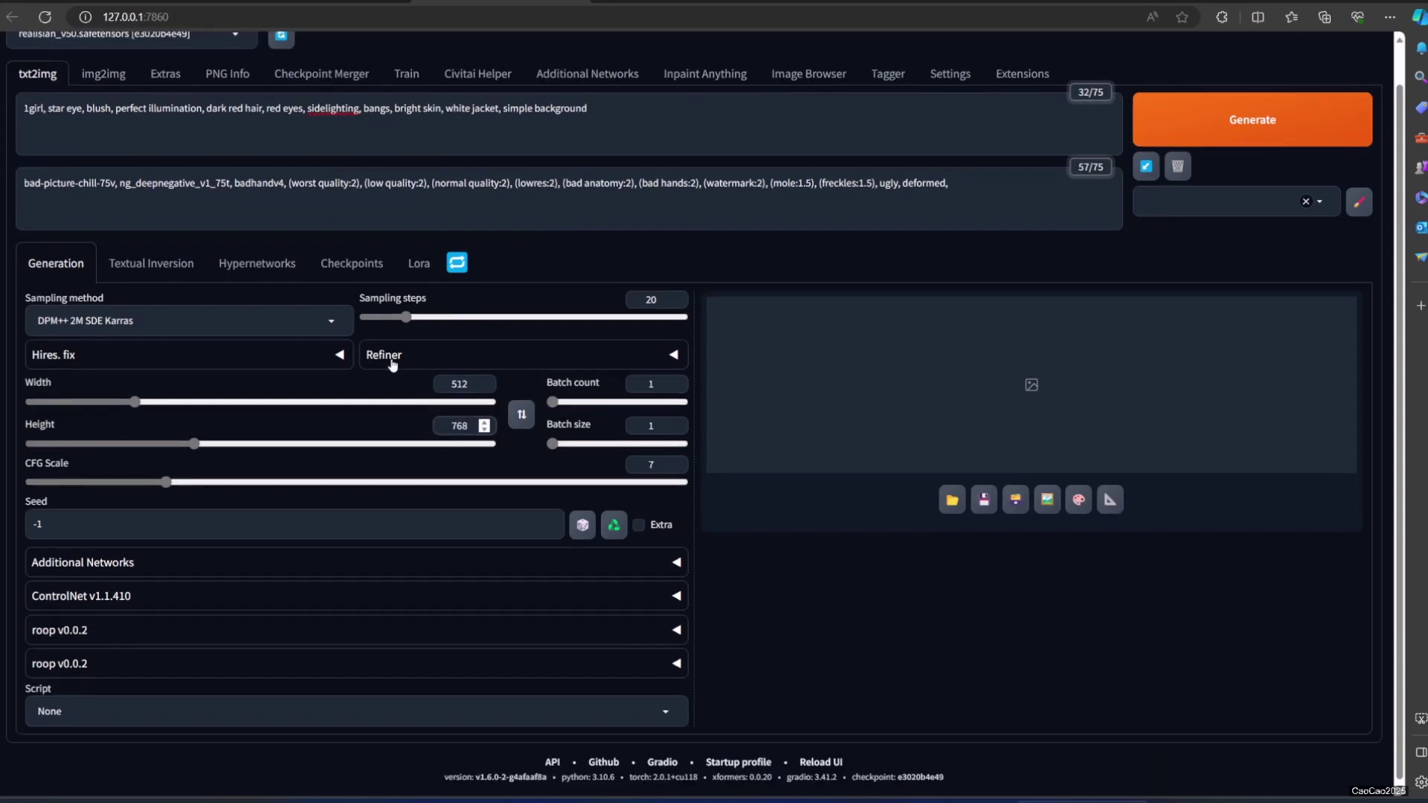
pyautogui.click(122, 597)
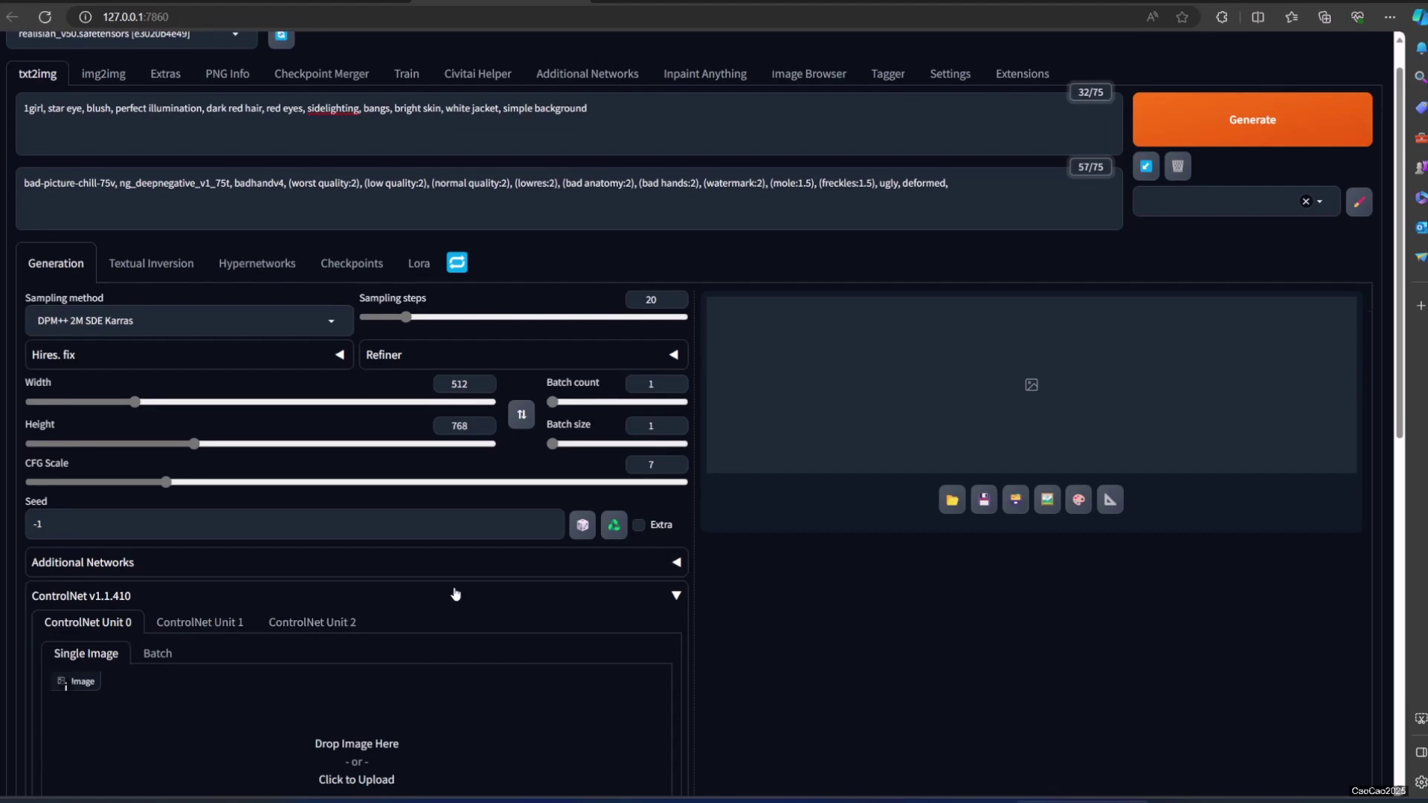
pyautogui.scroll(1, 458, 592)
# Show the ControlNet settings section to confirm Multi-ControlNet unit number is 3
pyautogui.click(949, 112)
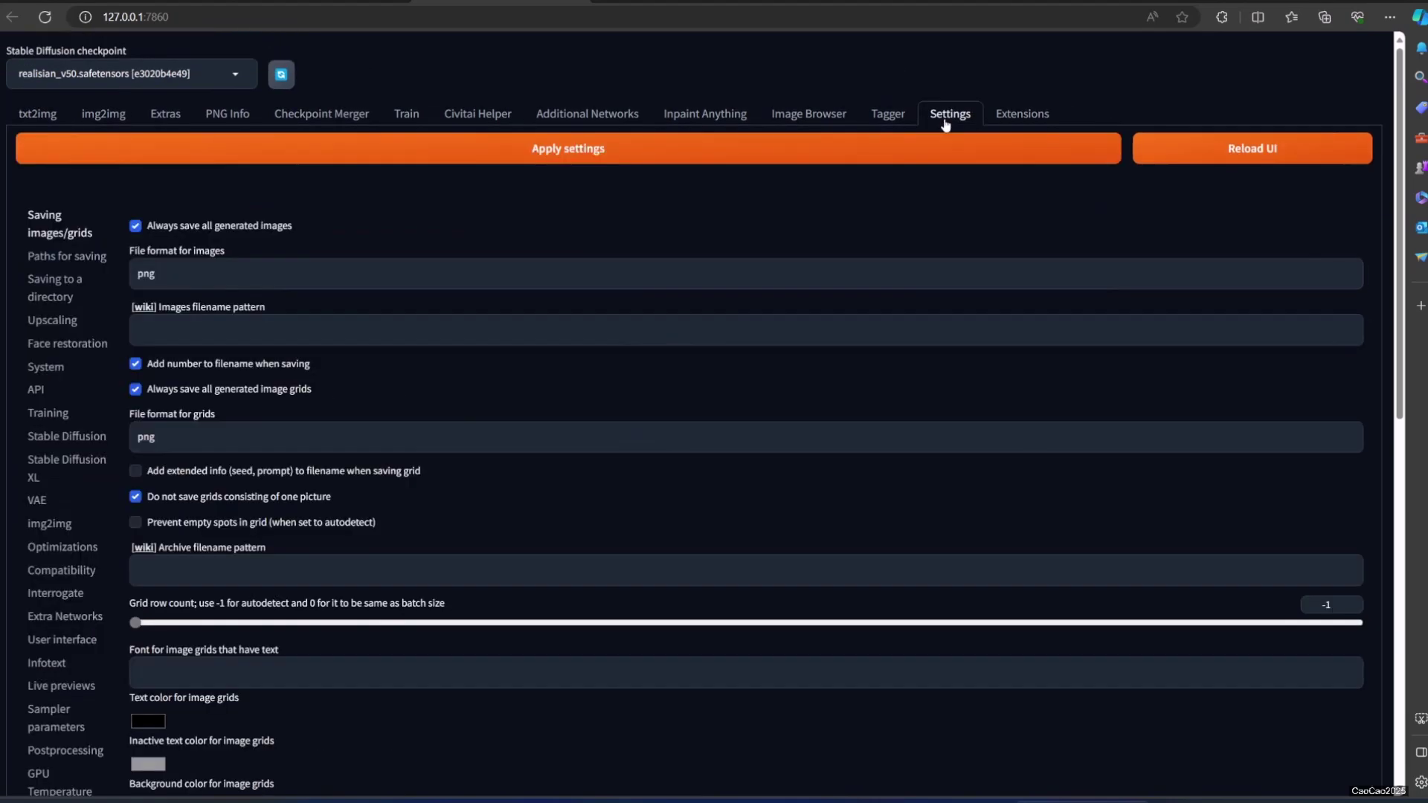
pyautogui.scroll(-5, 447, 446)
pyautogui.scroll(-3, 446, 447)
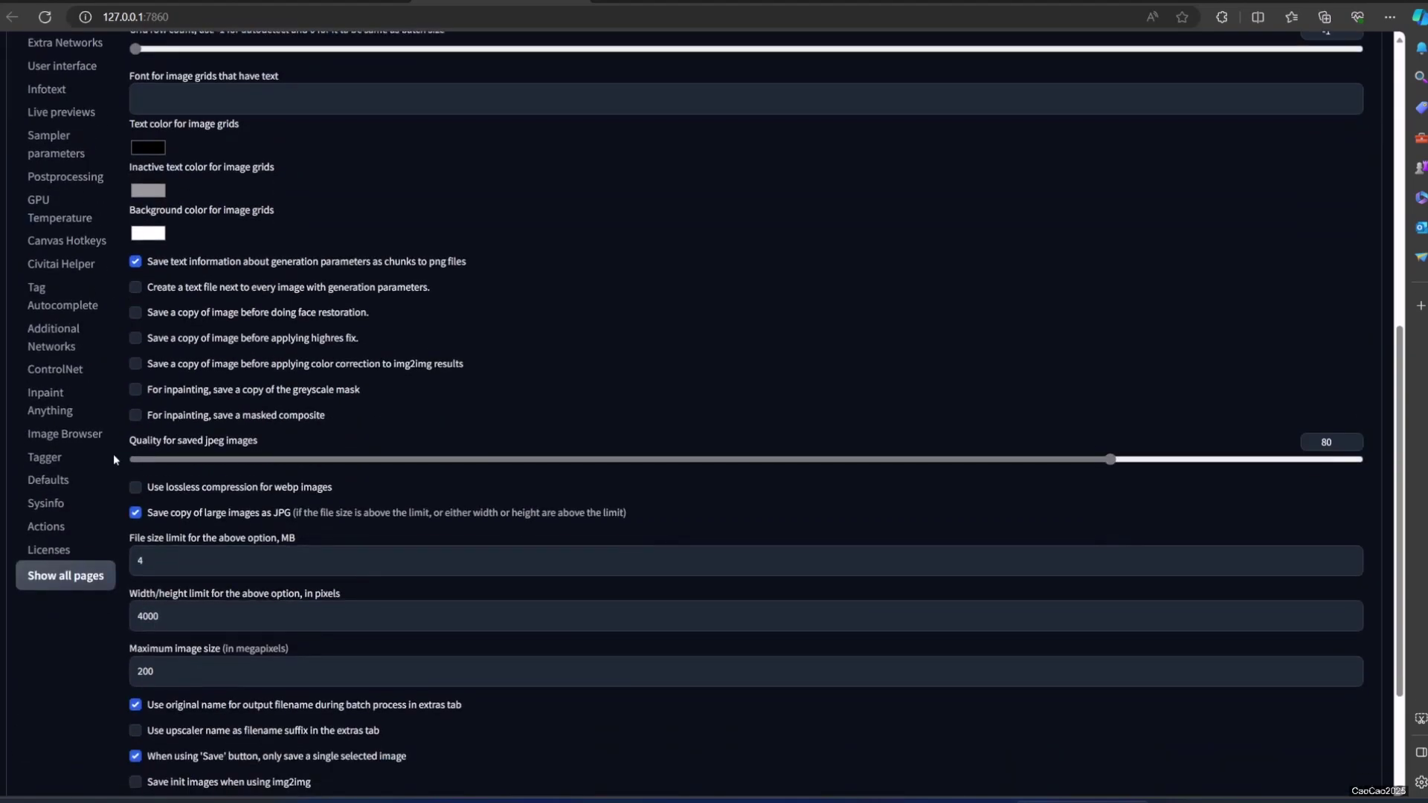
pyautogui.click(54, 370)
pyautogui.scroll(3, 268, 474)
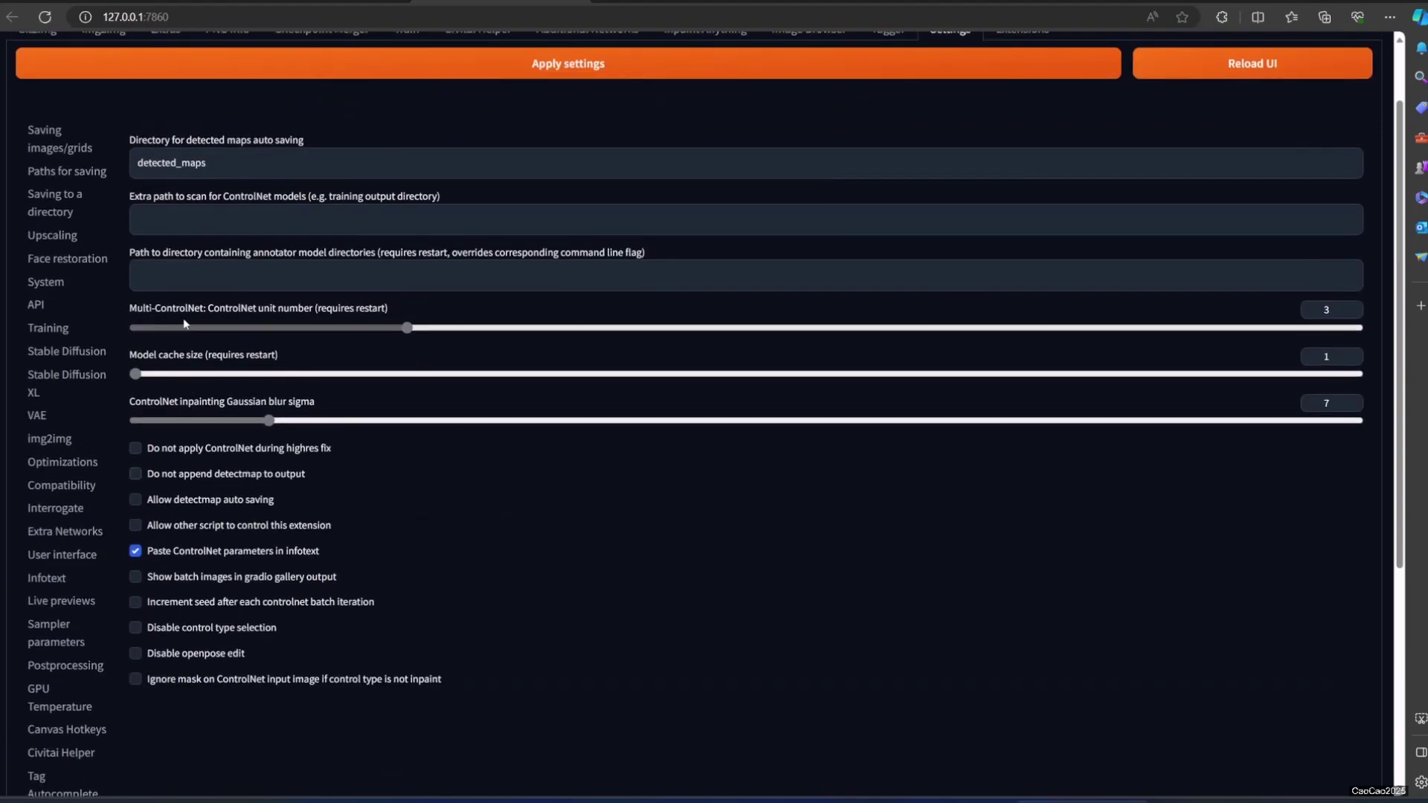
pyautogui.scroll(3, 915, 533)
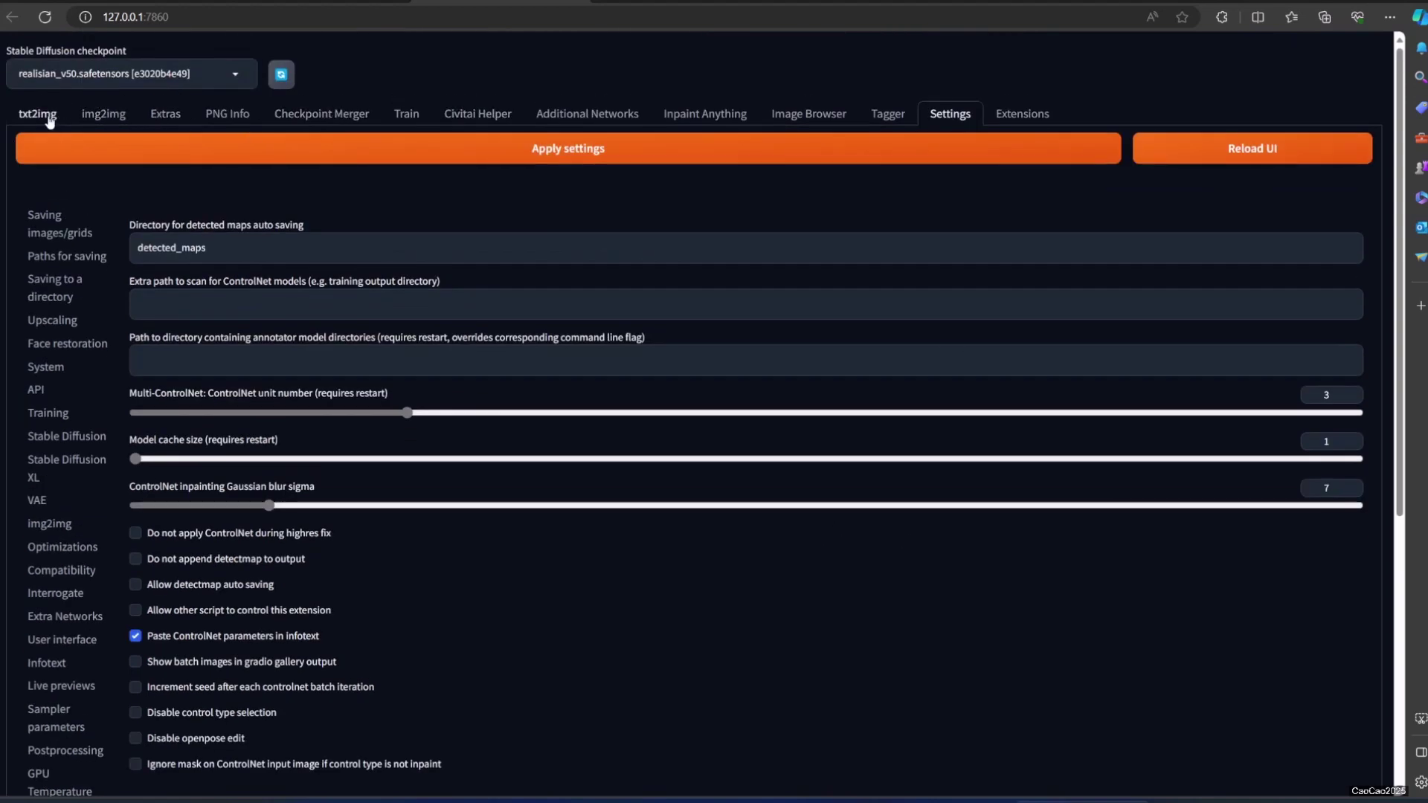
# Back on txt2img, enable ControlNet Unit 0 with the OpenPose control type
pyautogui.click(38, 114)
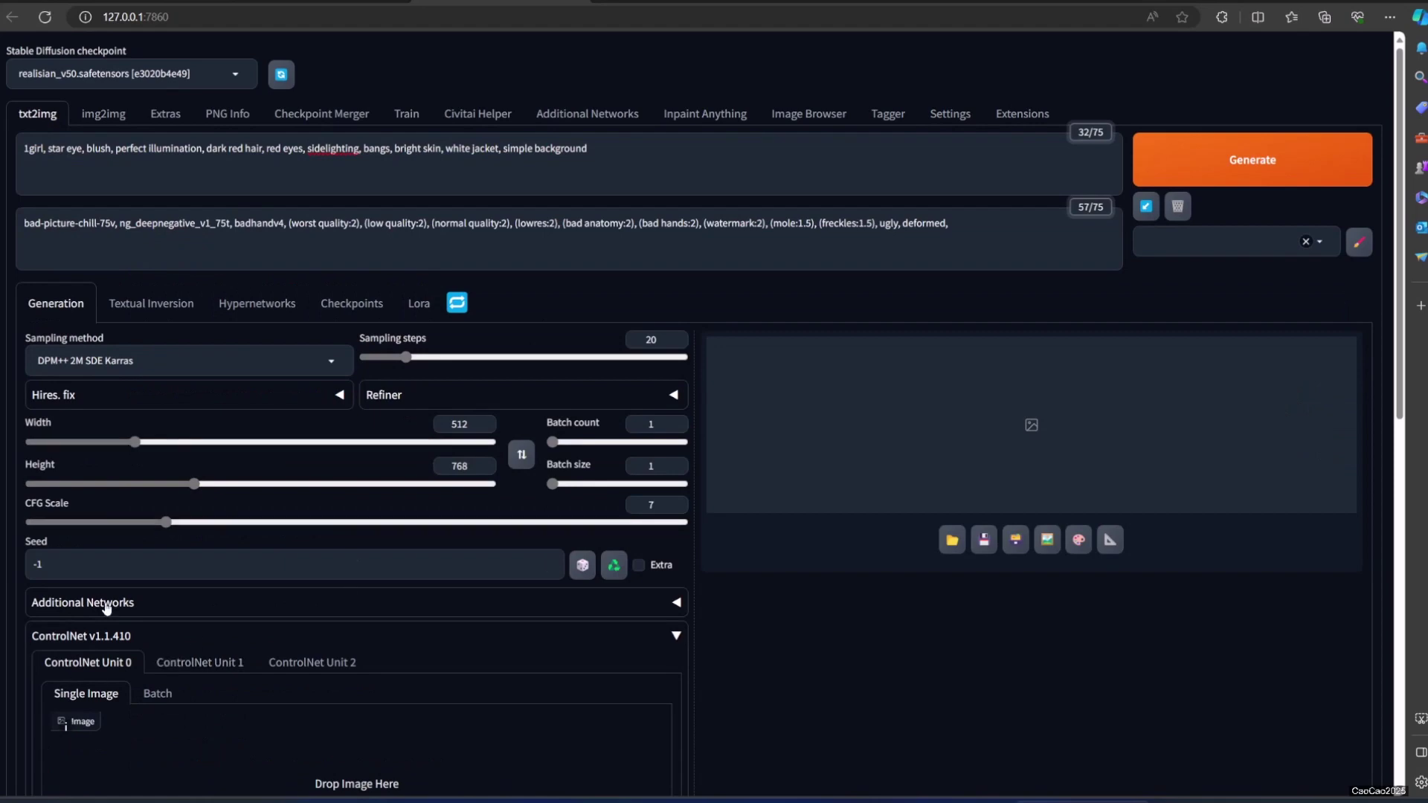
pyautogui.scroll(-2, 130, 585)
pyautogui.scroll(-4, 168, 584)
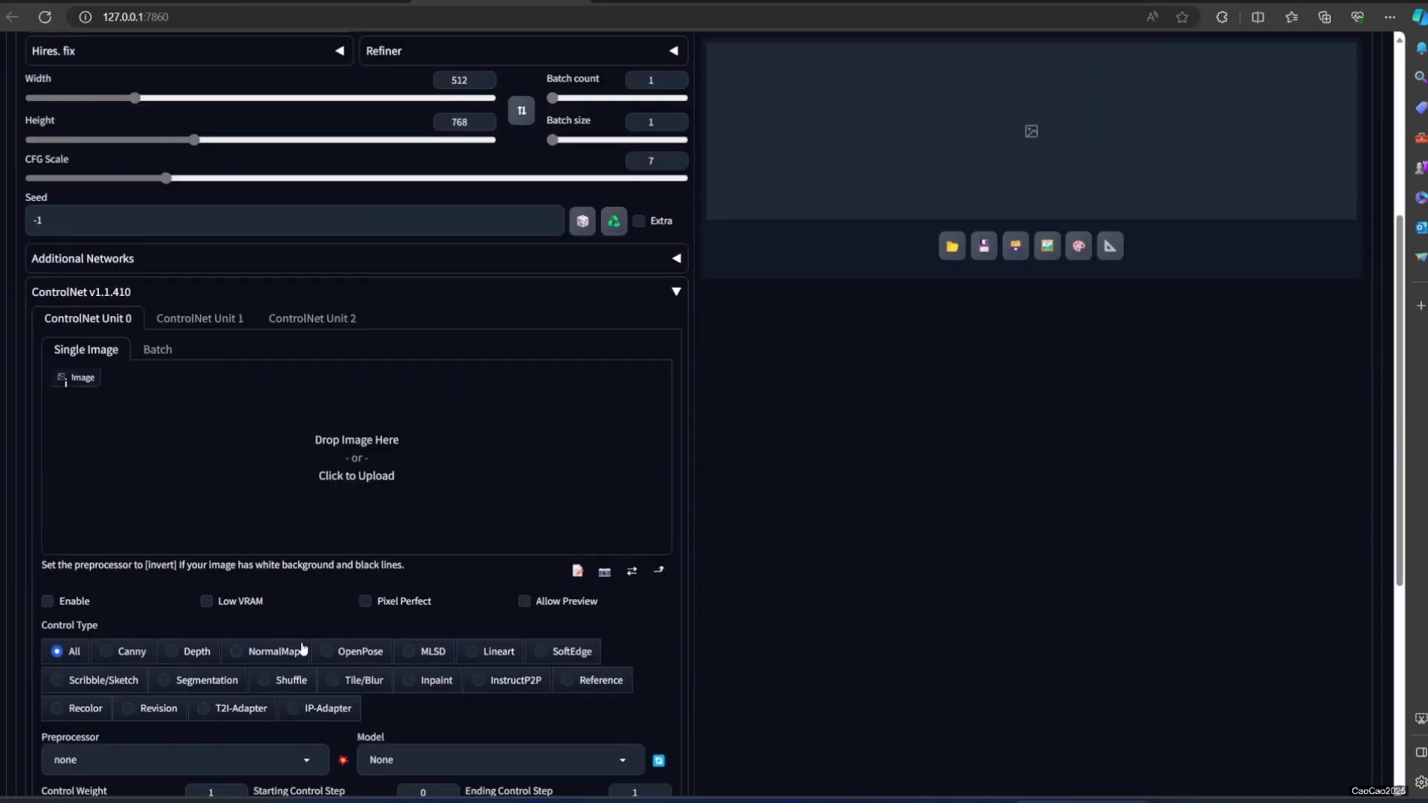
pyautogui.click(336, 654)
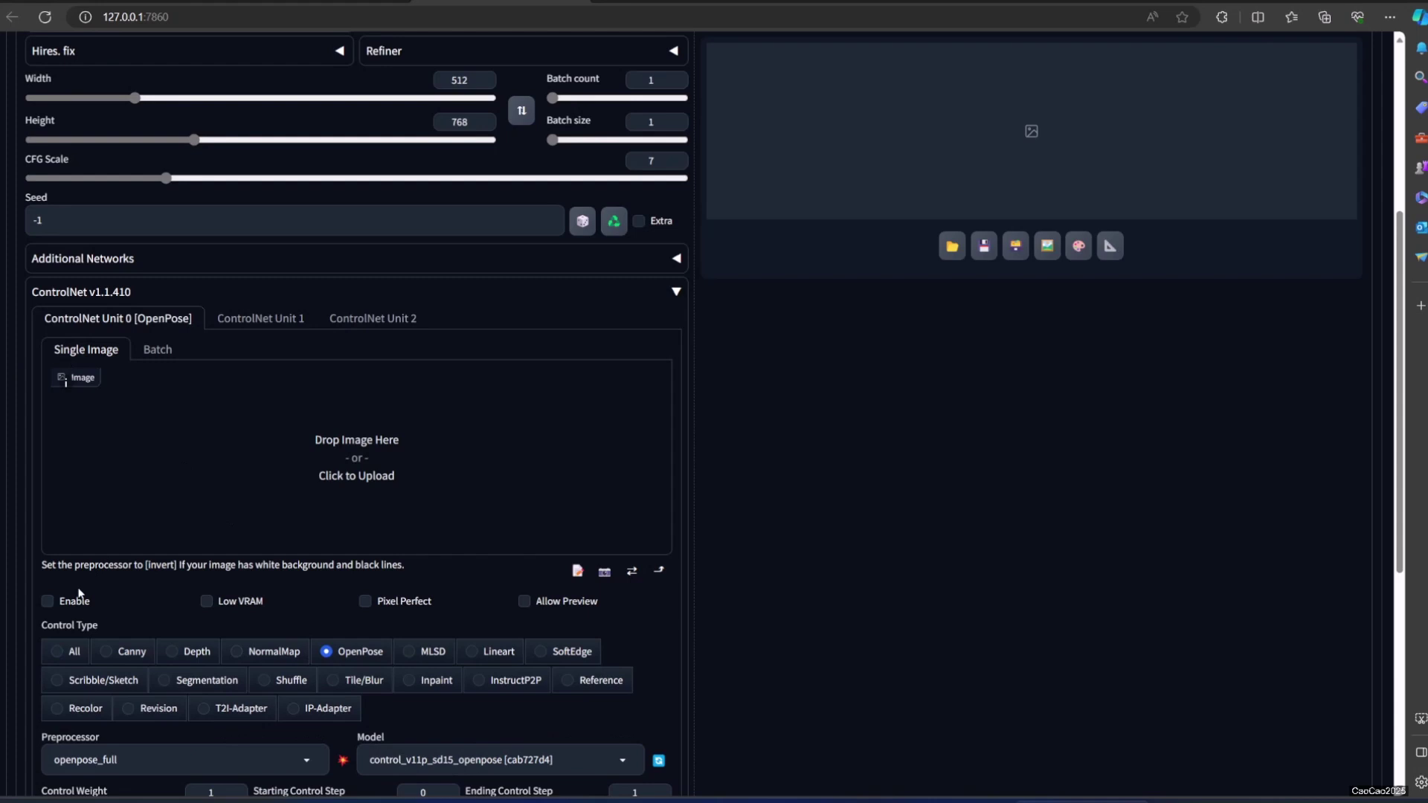
pyautogui.click(47, 601)
pyautogui.scroll(-2, 120, 547)
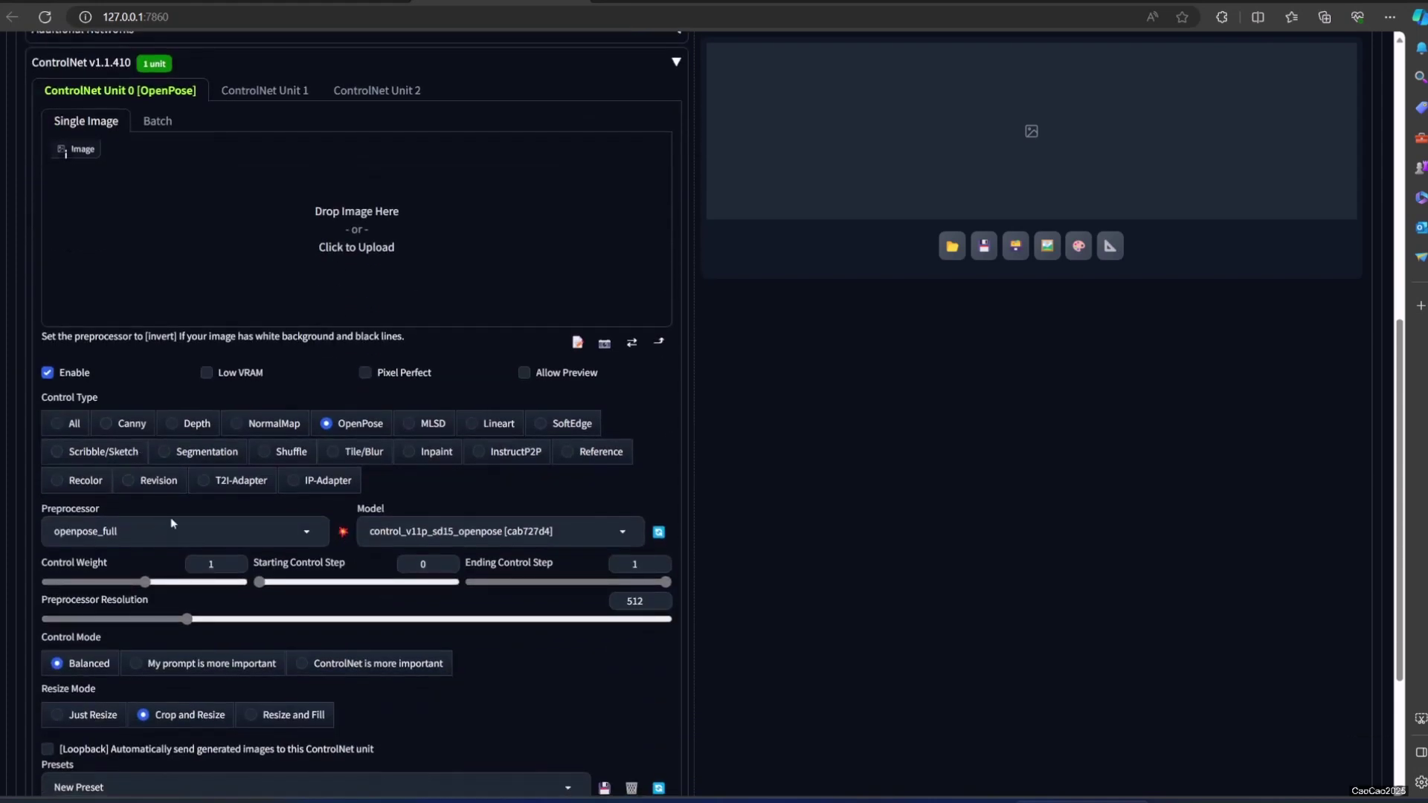
pyautogui.click(171, 746)
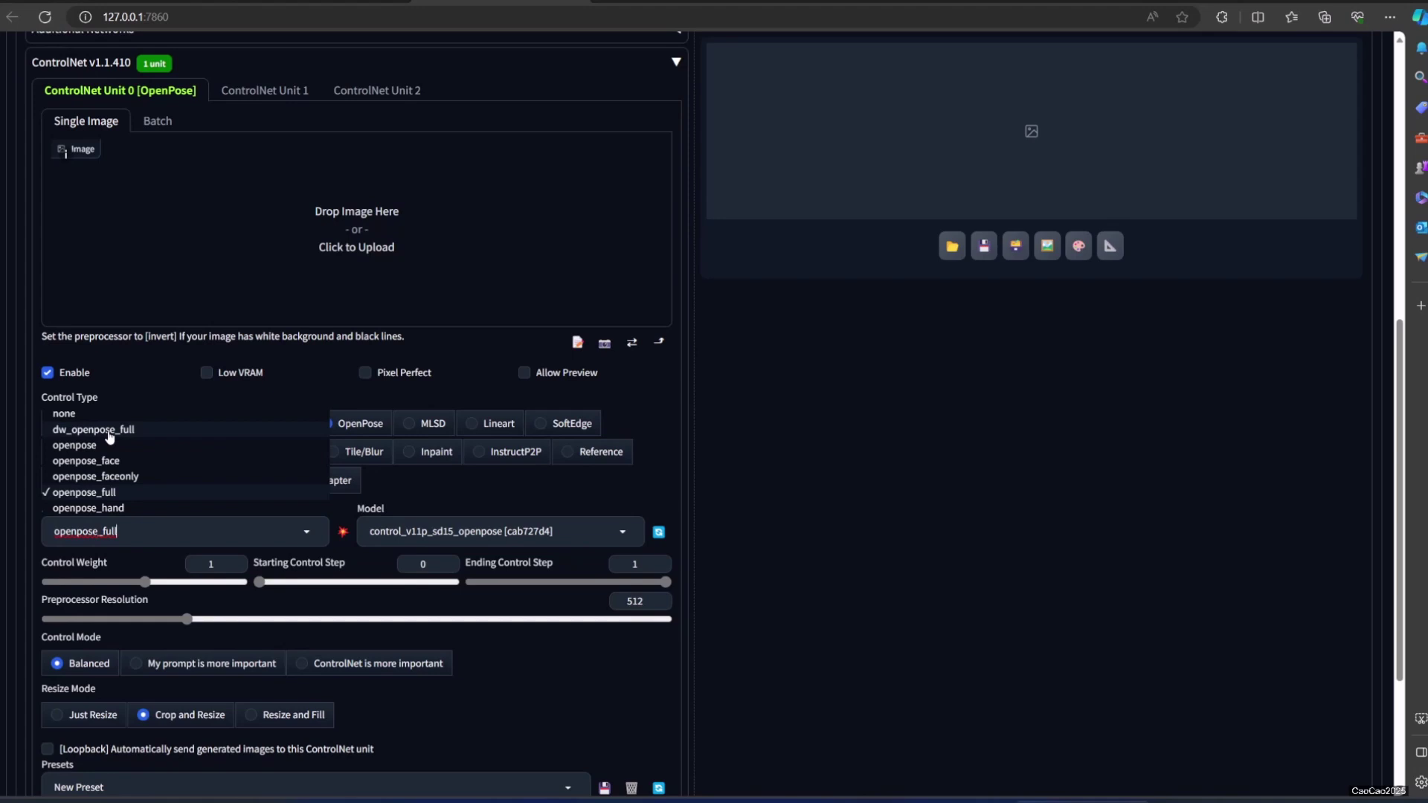
# Run dw_openpose_full on the seated-woman photo and preview her pose skeleton
pyautogui.click(93, 429)
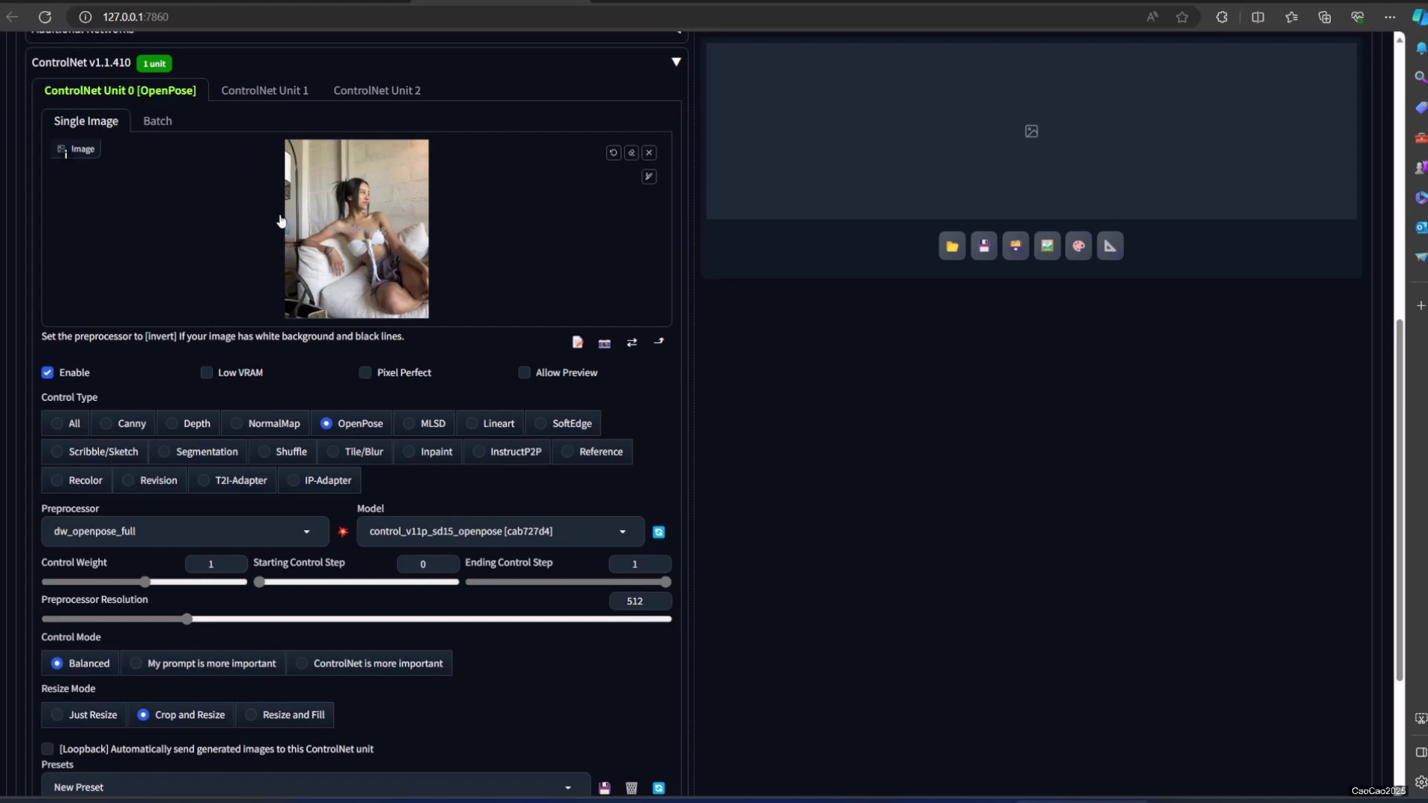
pyautogui.click(342, 532)
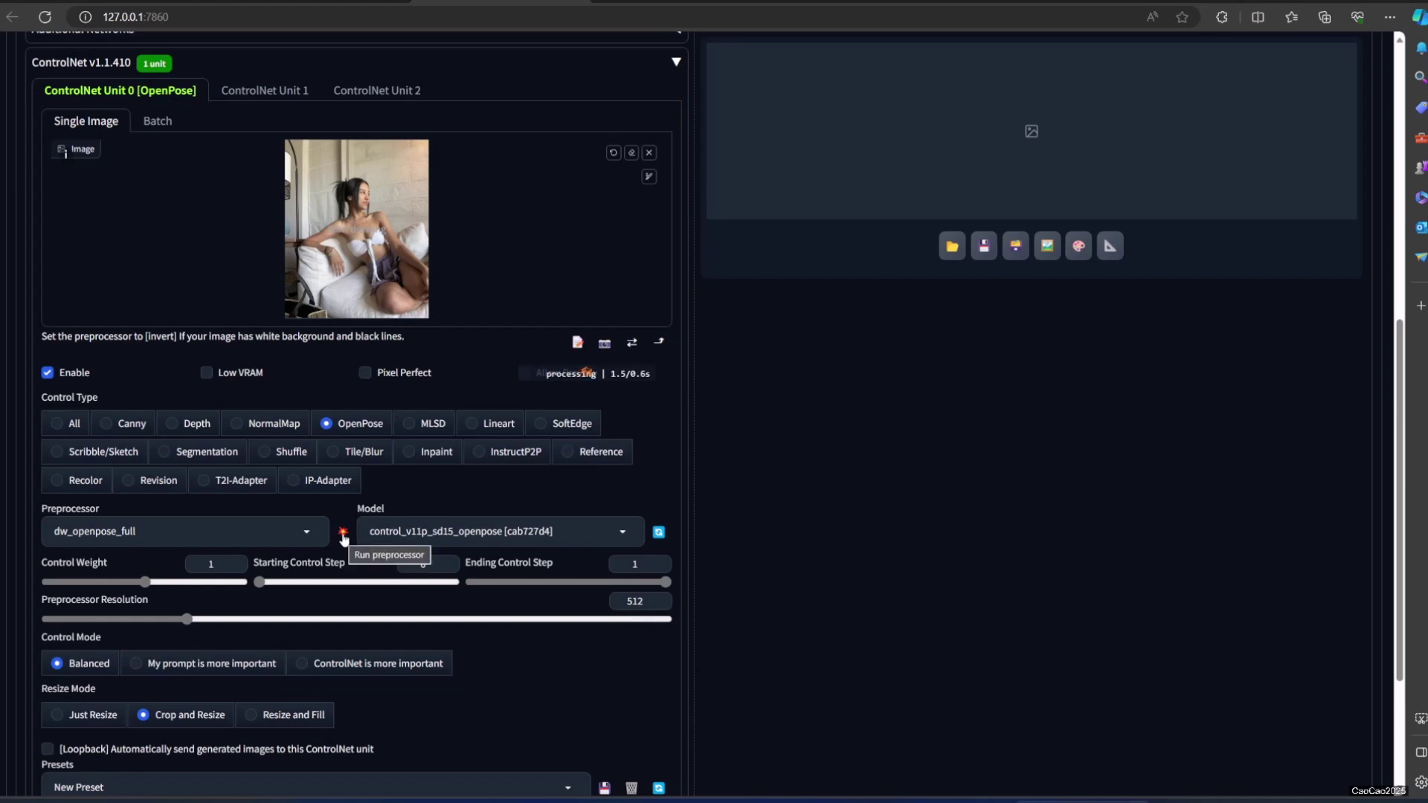
pyautogui.click(524, 376)
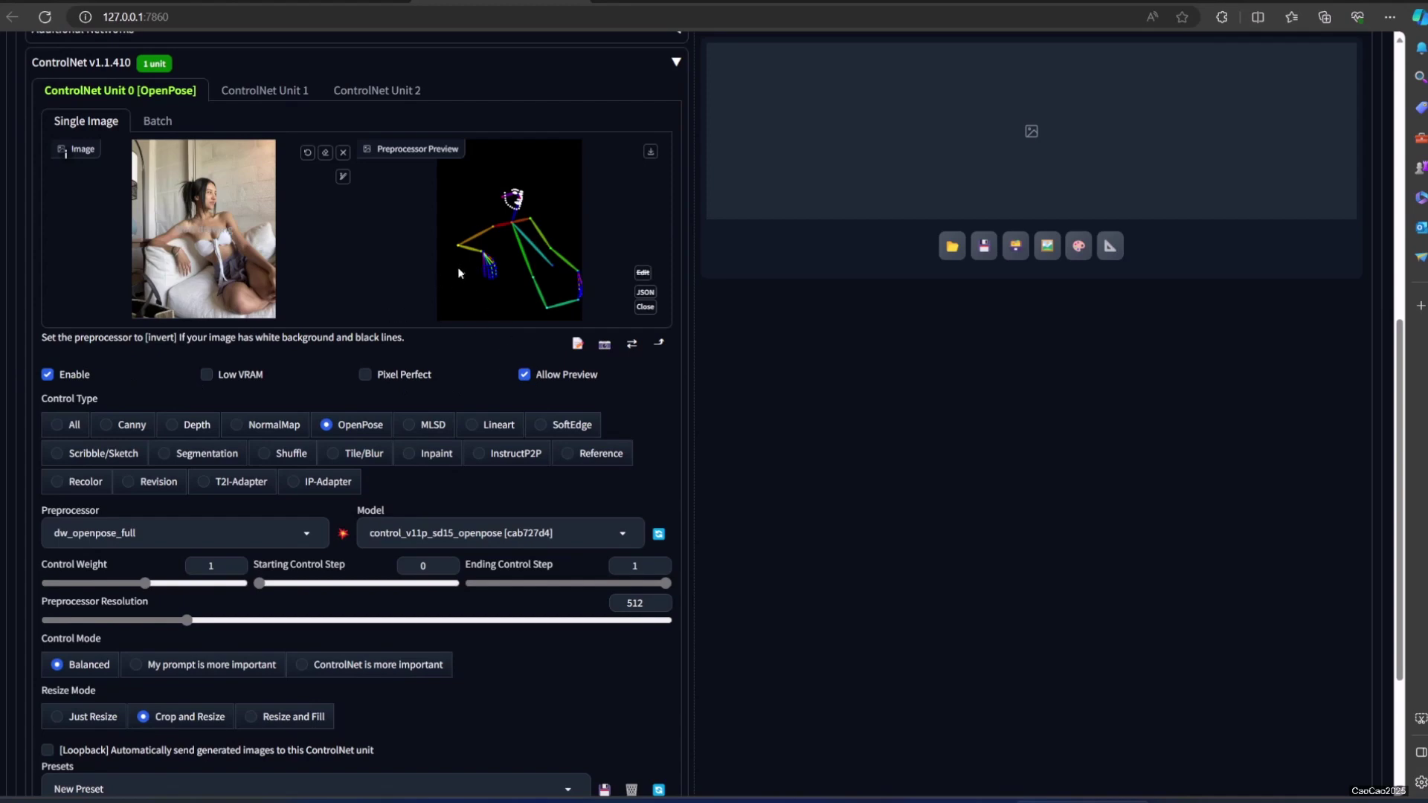
pyautogui.scroll(5, 387, 328)
pyautogui.scroll(-3, 536, 357)
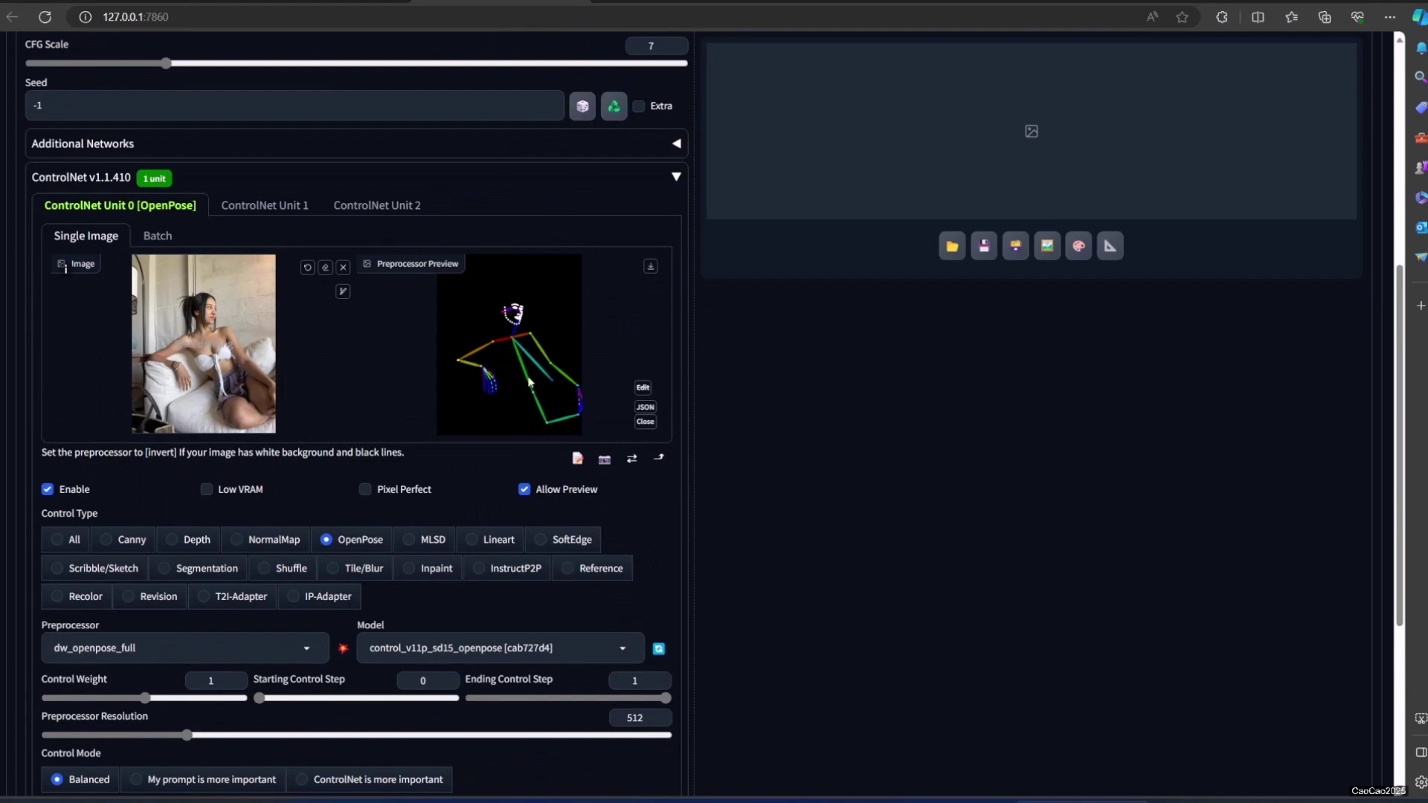
pyautogui.scroll(3, 516, 419)
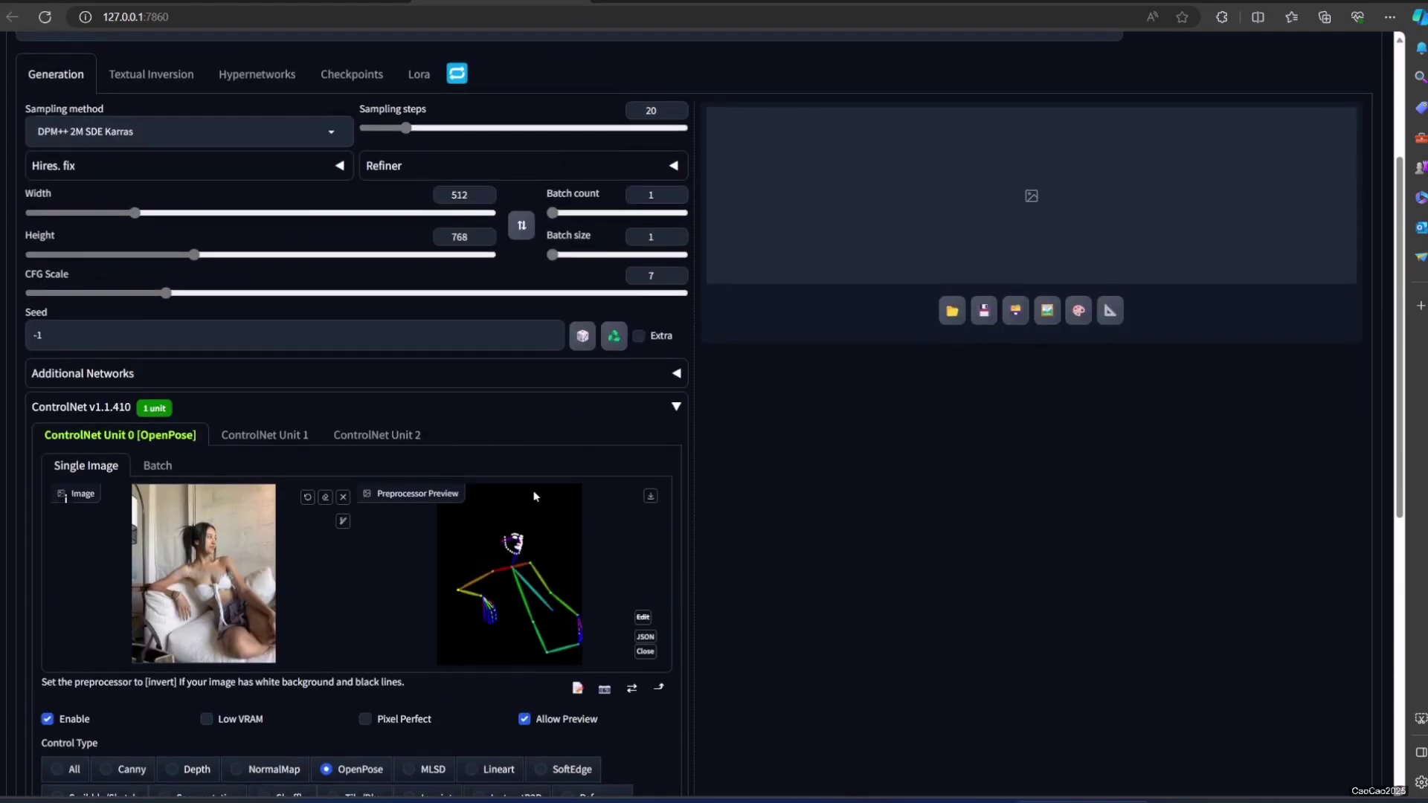
pyautogui.scroll(-5, 515, 446)
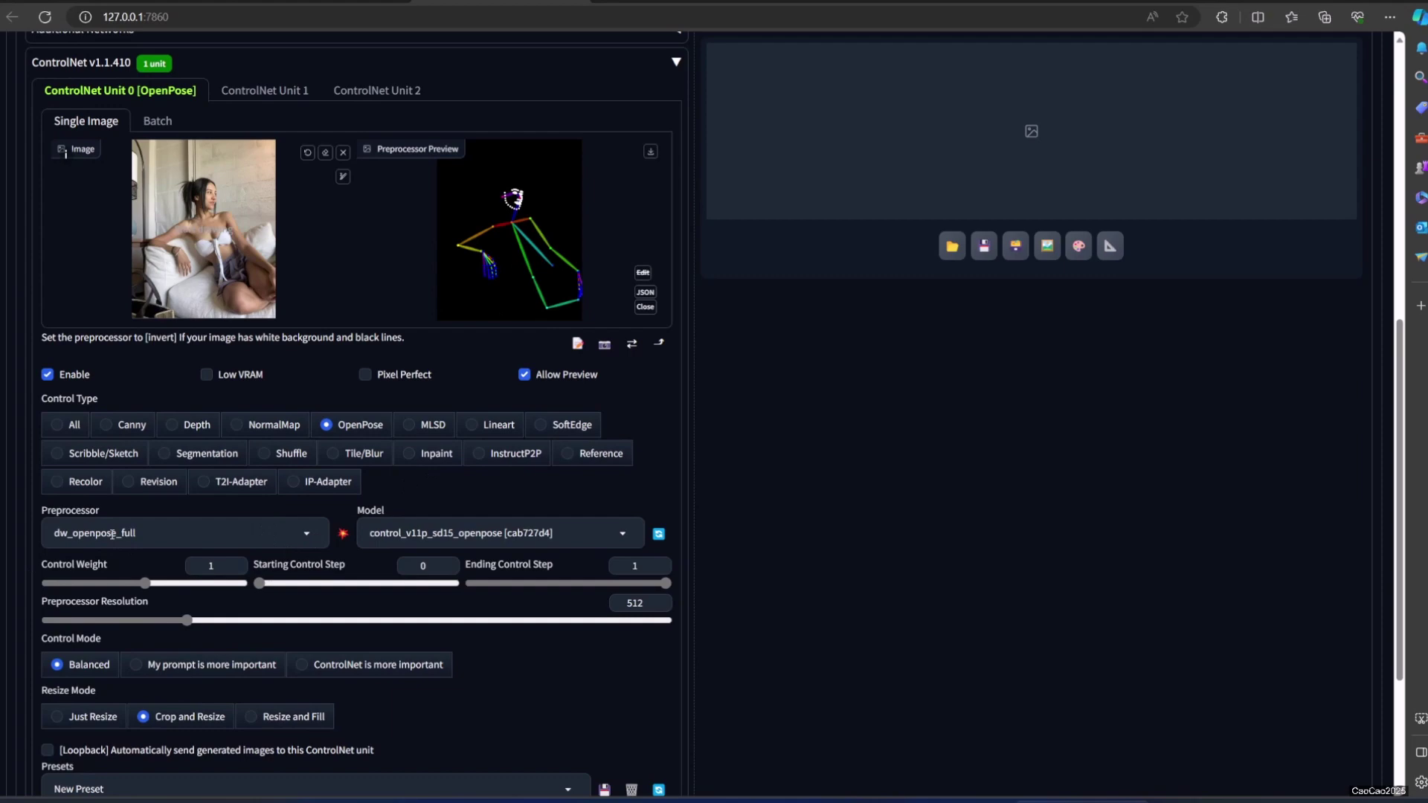
pyautogui.scroll(-3, 322, 565)
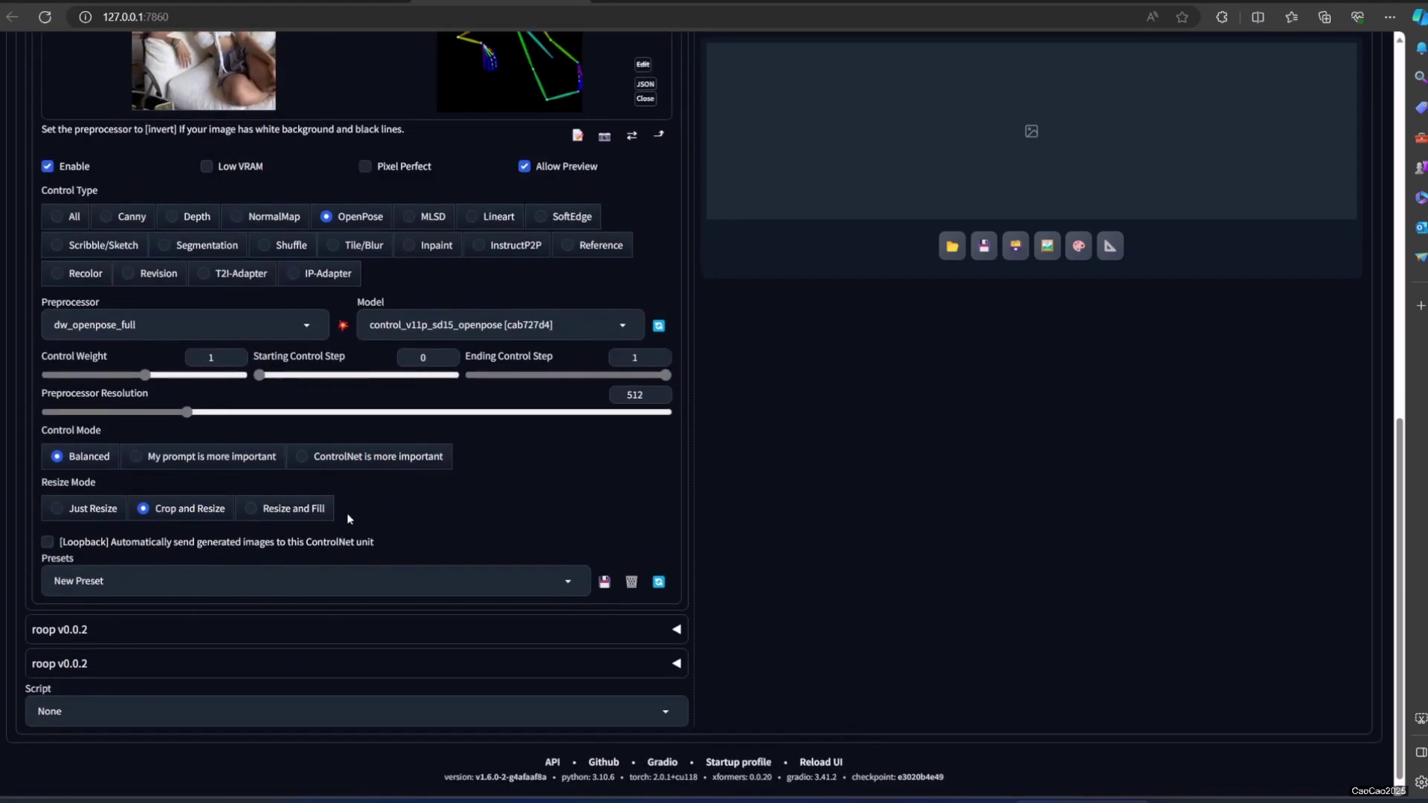
pyautogui.scroll(5, 346, 519)
pyautogui.scroll(-4, 348, 511)
pyautogui.scroll(2, 348, 511)
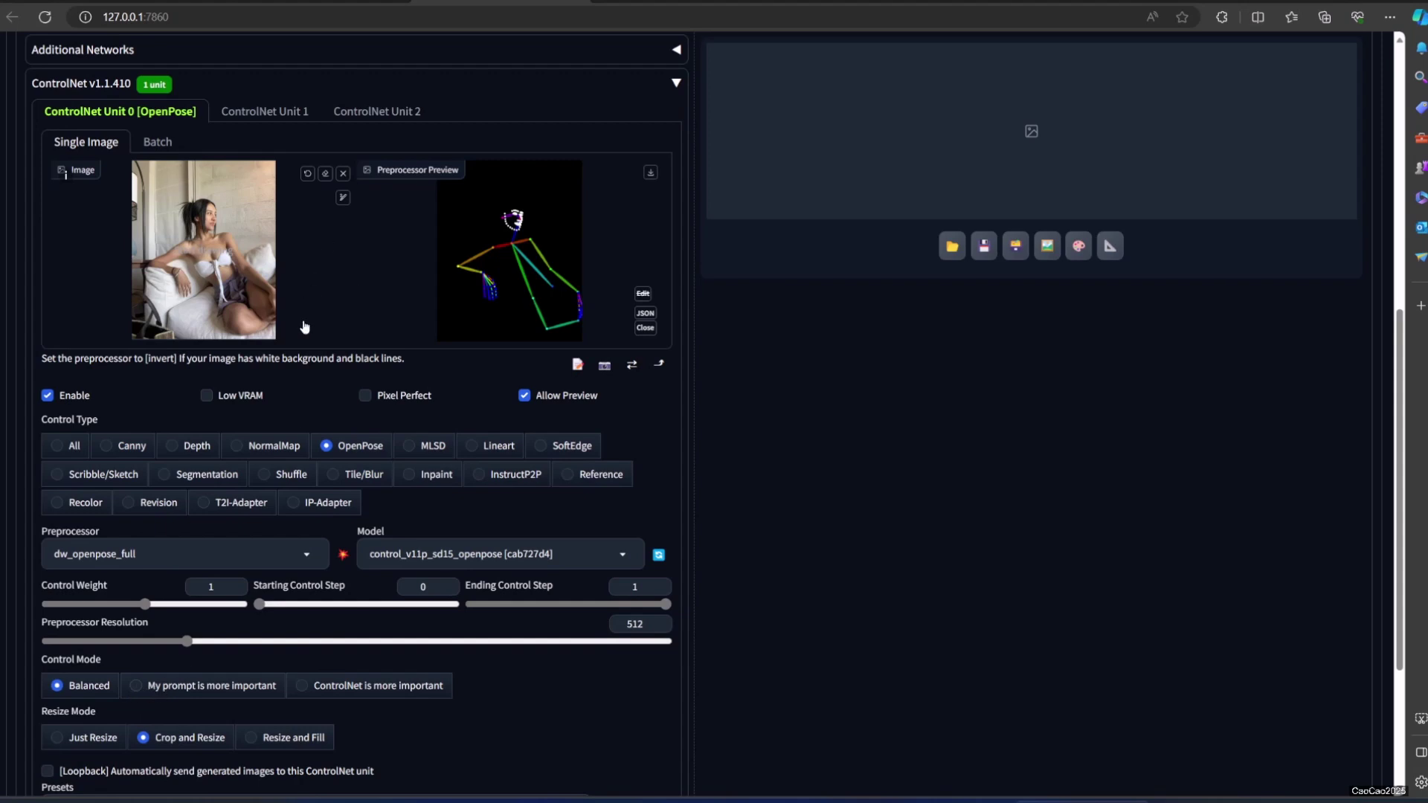
# Raise Unit 0's preprocessor resolution slider to 768
pyautogui.click(274, 642)
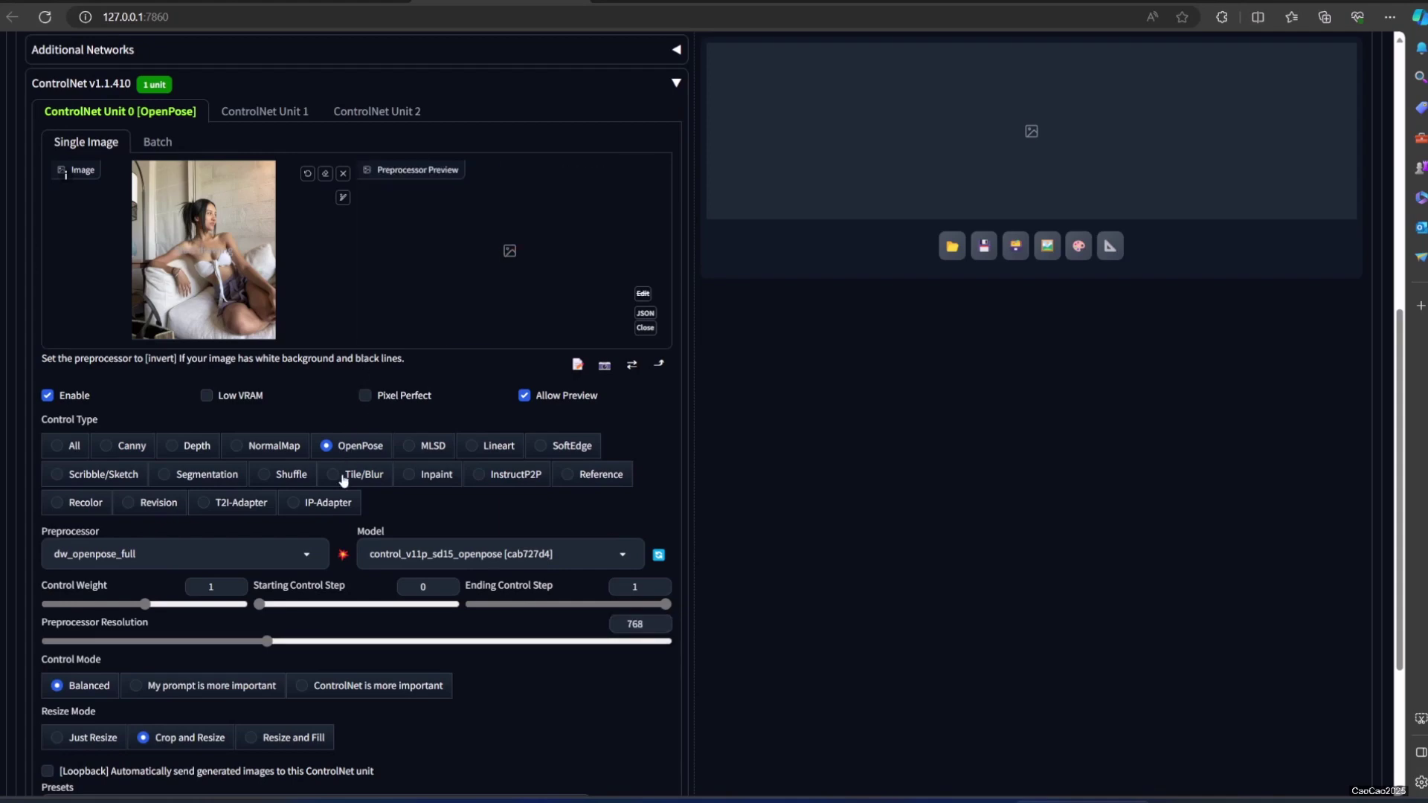
pyautogui.scroll(5, 551, 617)
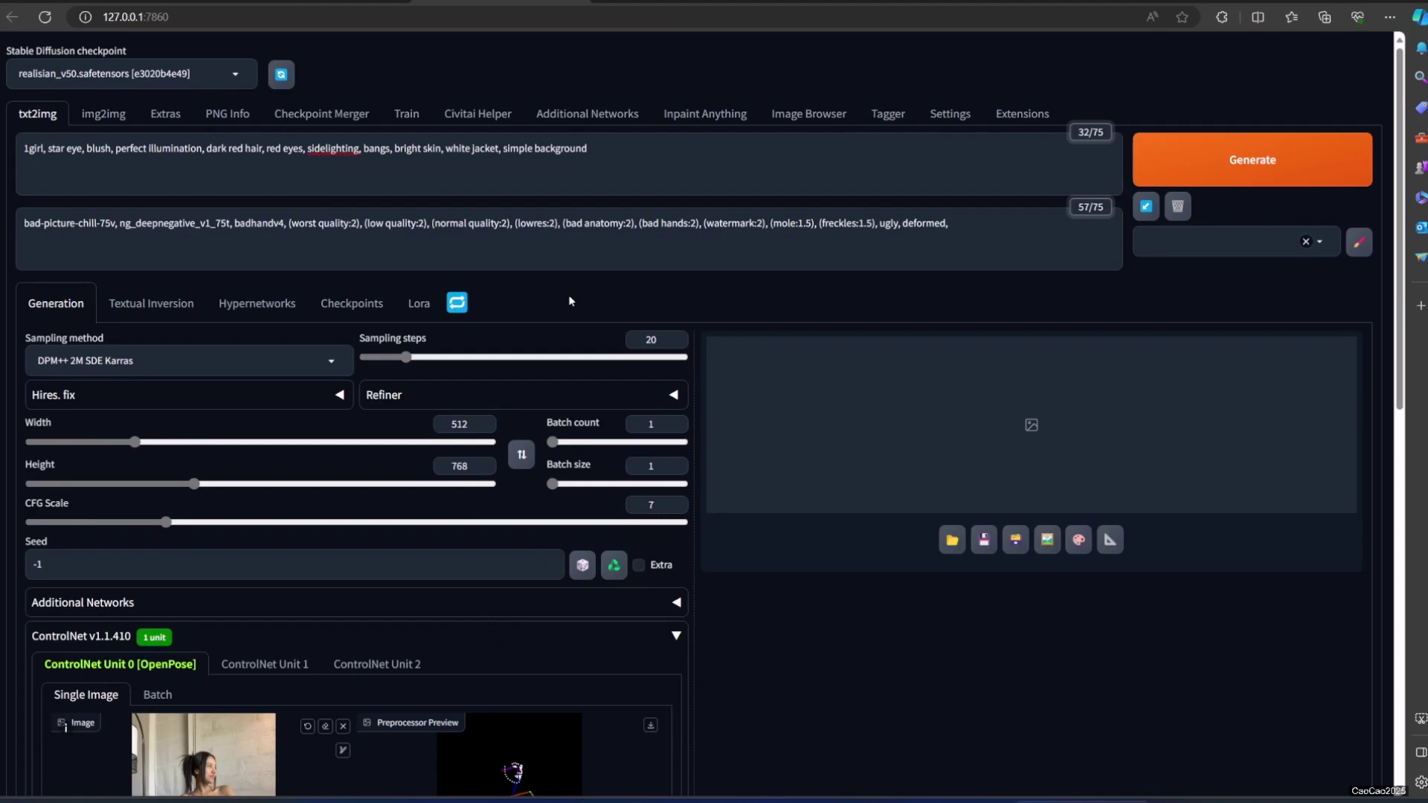
pyautogui.scroll(-1, 571, 289)
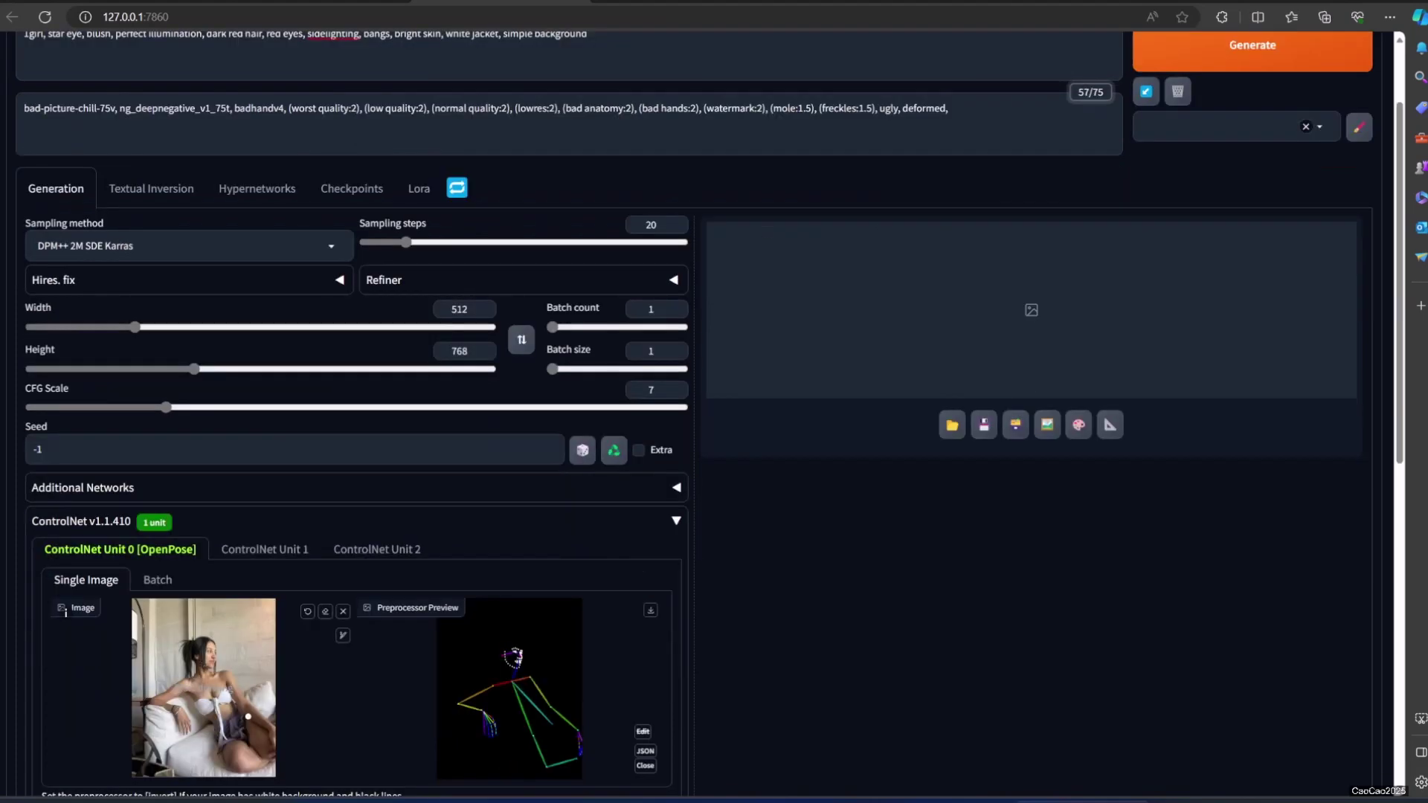
pyautogui.scroll(2, 626, 151)
# Generate the red-haired woman reclining on a red sofa and view it full screen
pyautogui.click(626, 148)
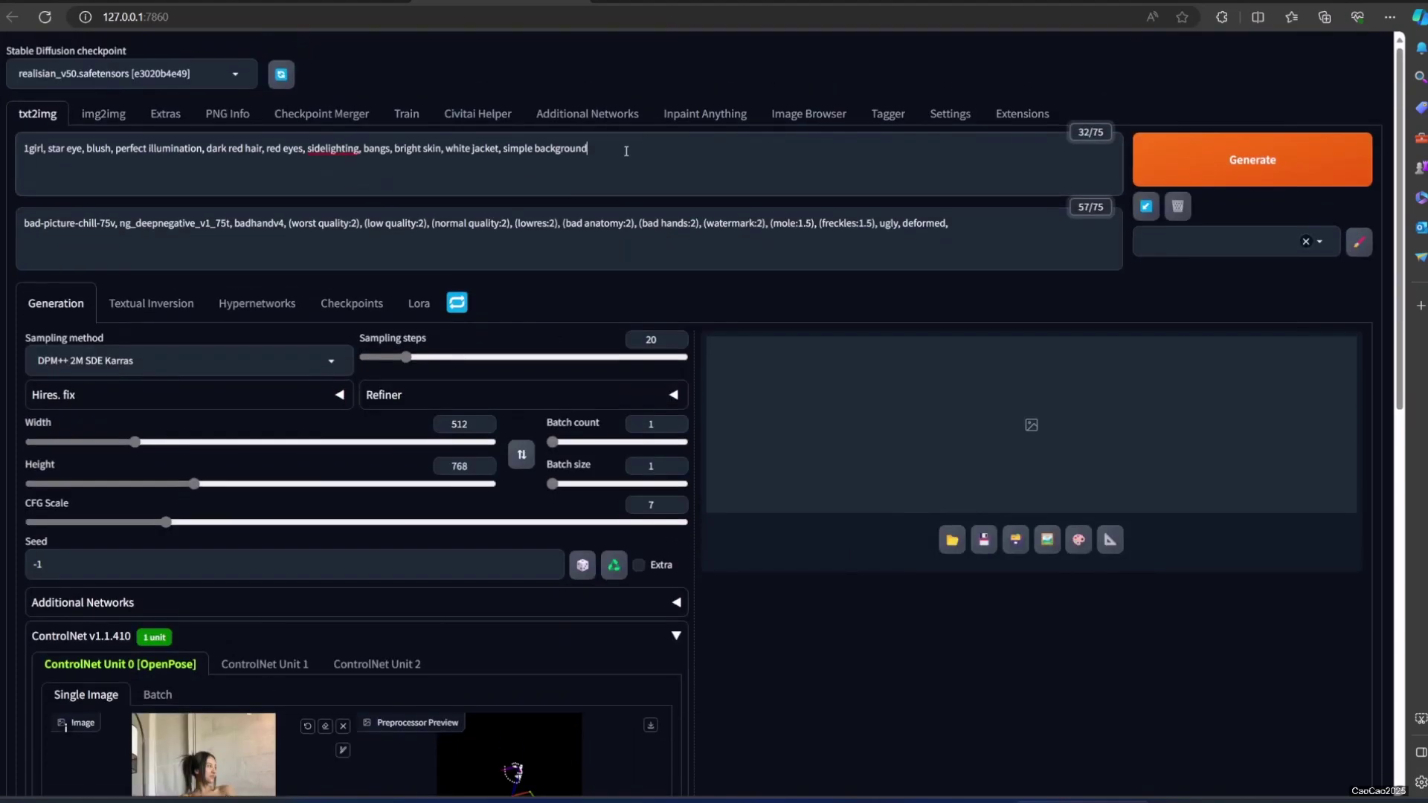
pyautogui.write(', sitting down on')
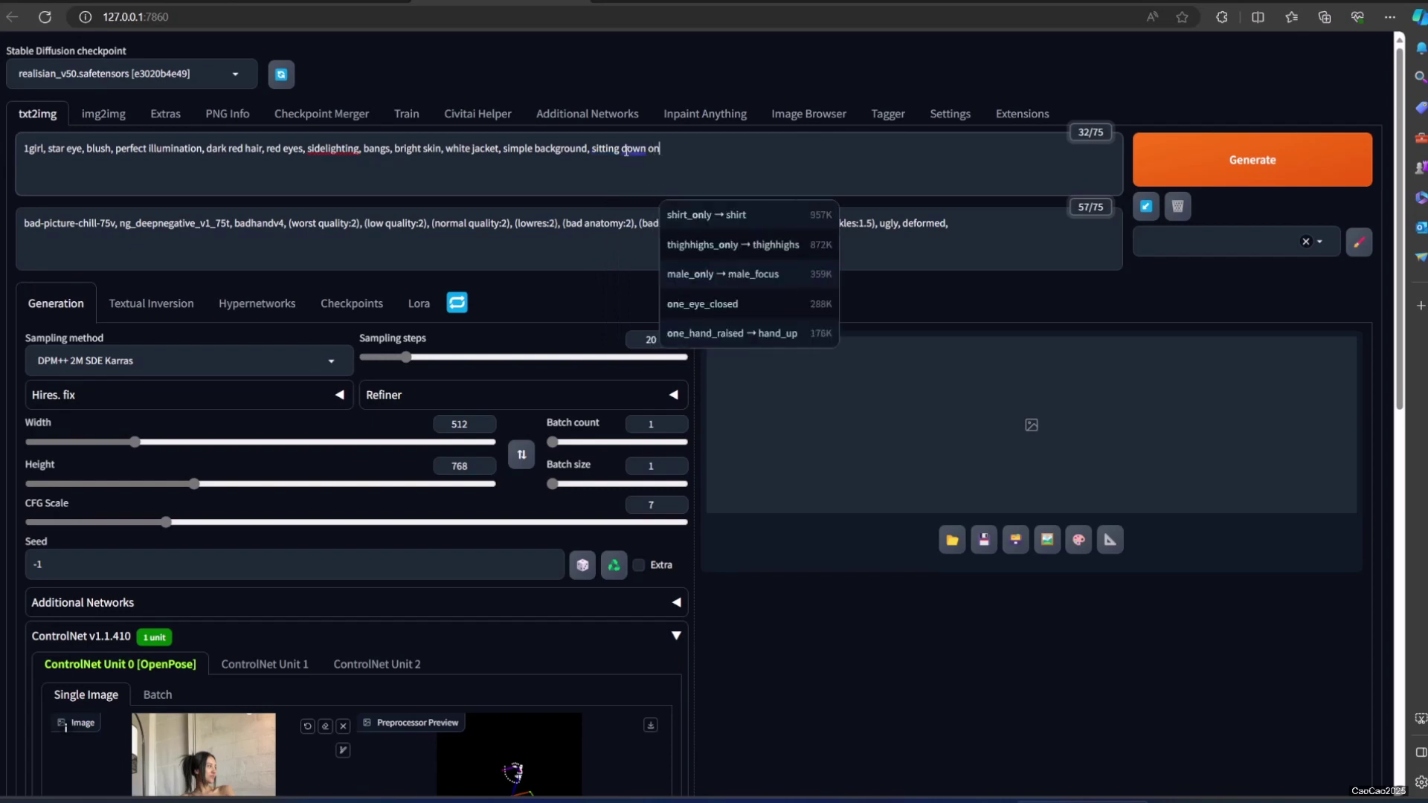
pyautogui.write(' sofa')
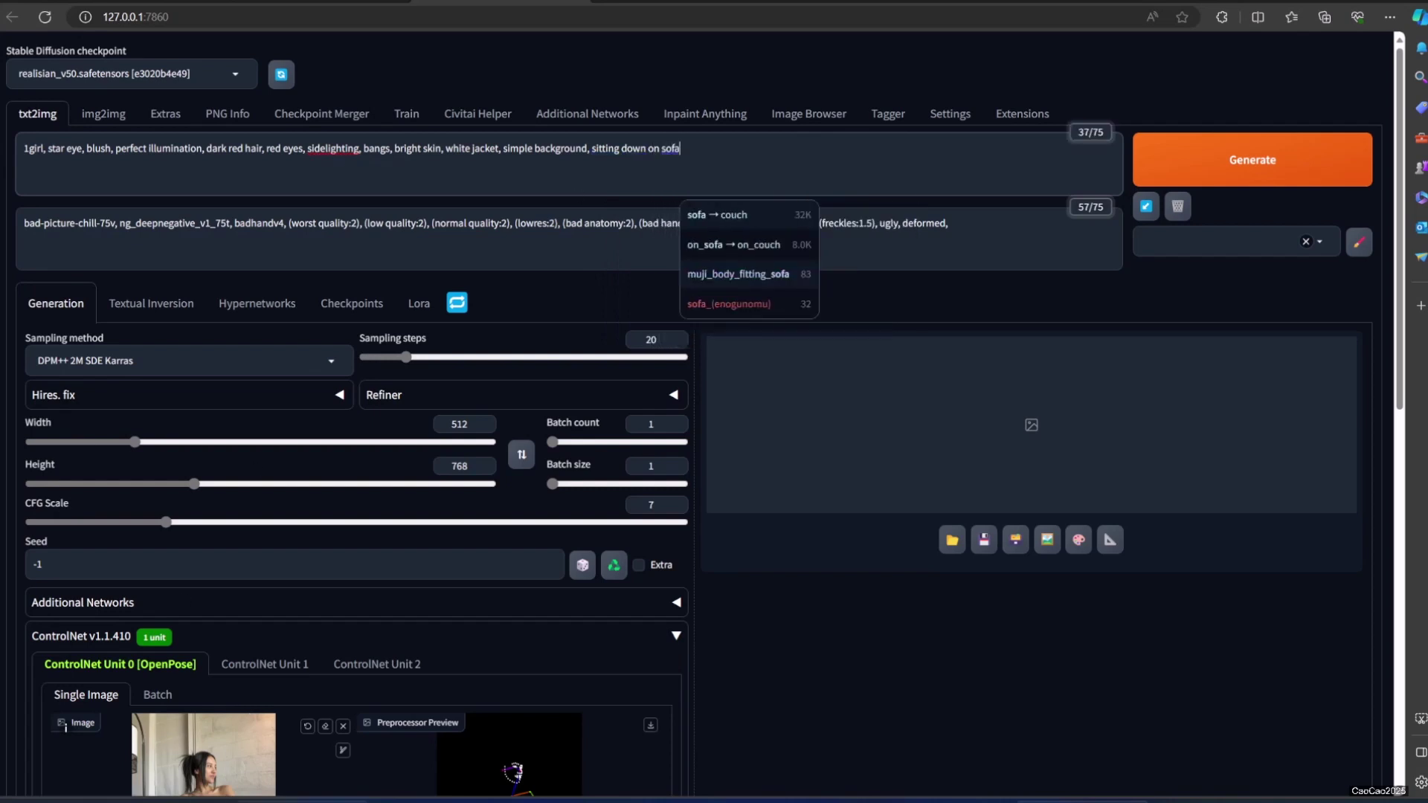
pyautogui.click(1193, 160)
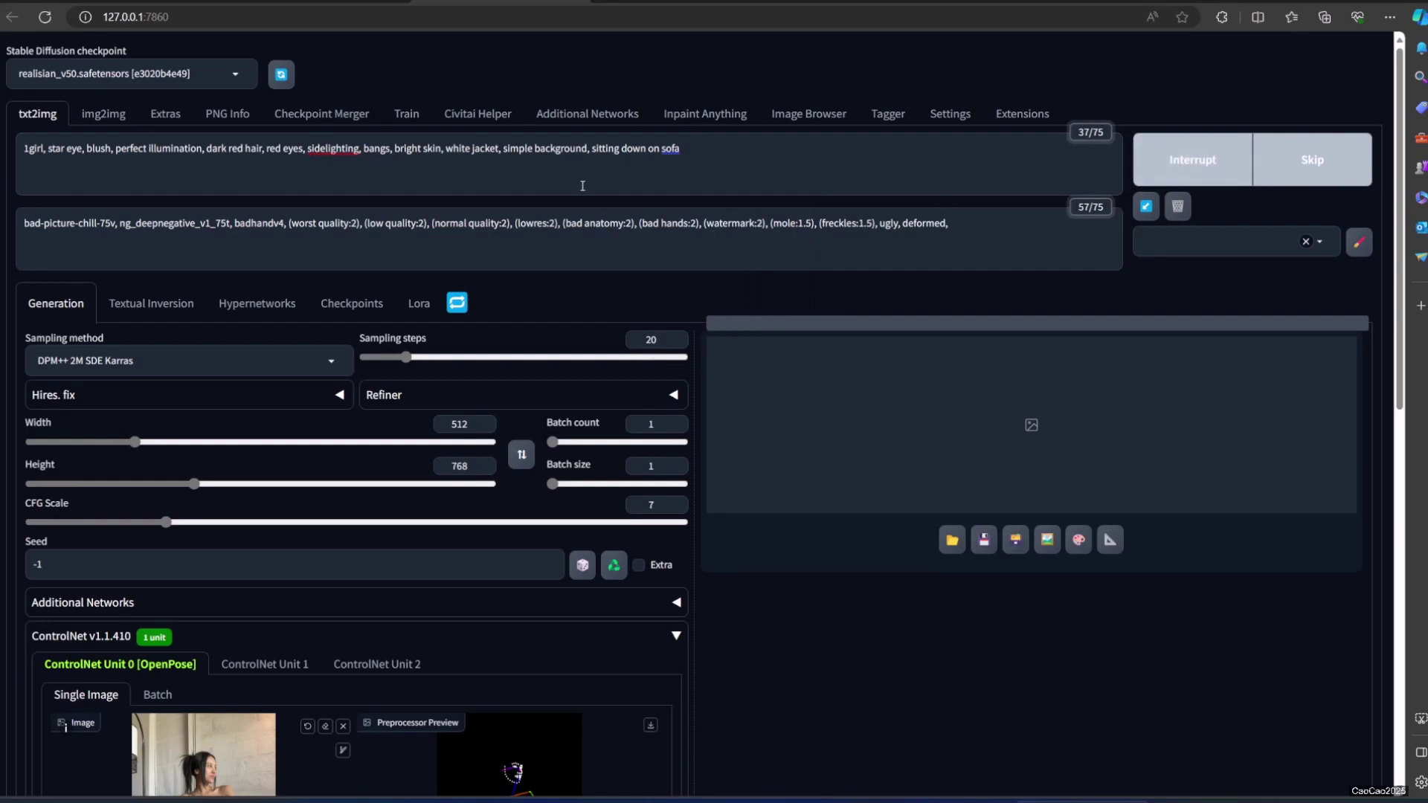
pyautogui.scroll(-2, 582, 185)
pyautogui.scroll(2, 1023, 324)
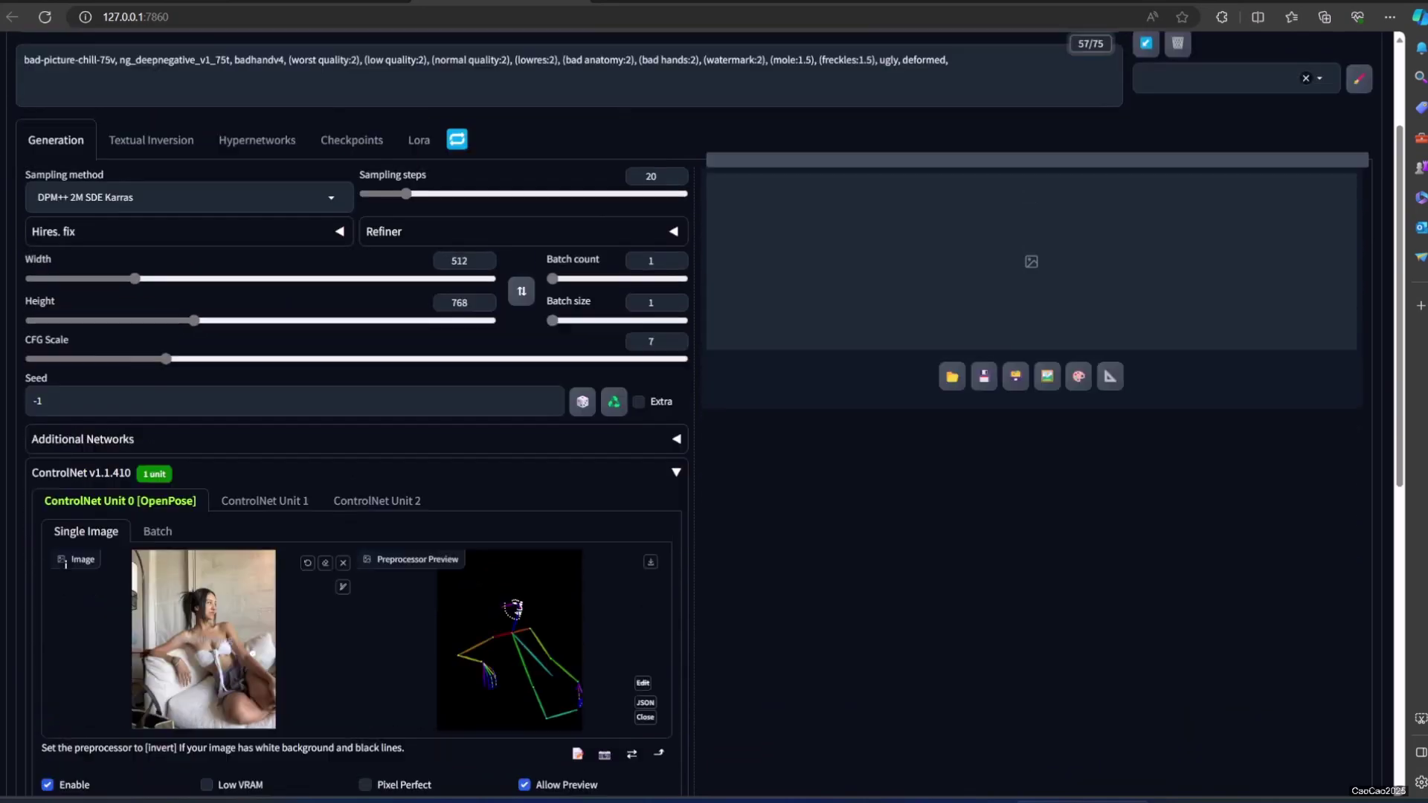
pyautogui.scroll(3, 1023, 325)
pyautogui.scroll(-5, 1023, 324)
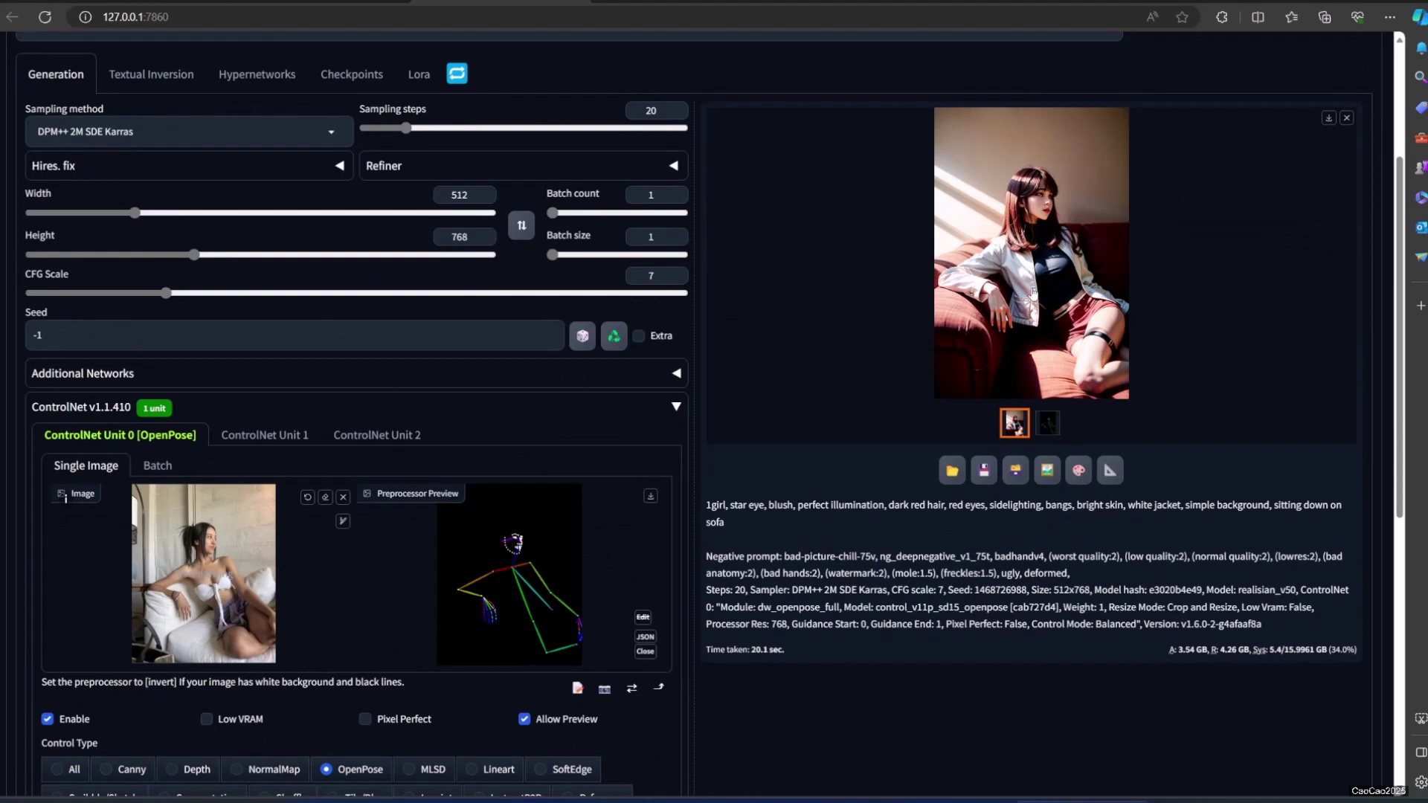
pyautogui.click(1034, 292)
pyautogui.click(1041, 392)
pyautogui.click(1016, 297)
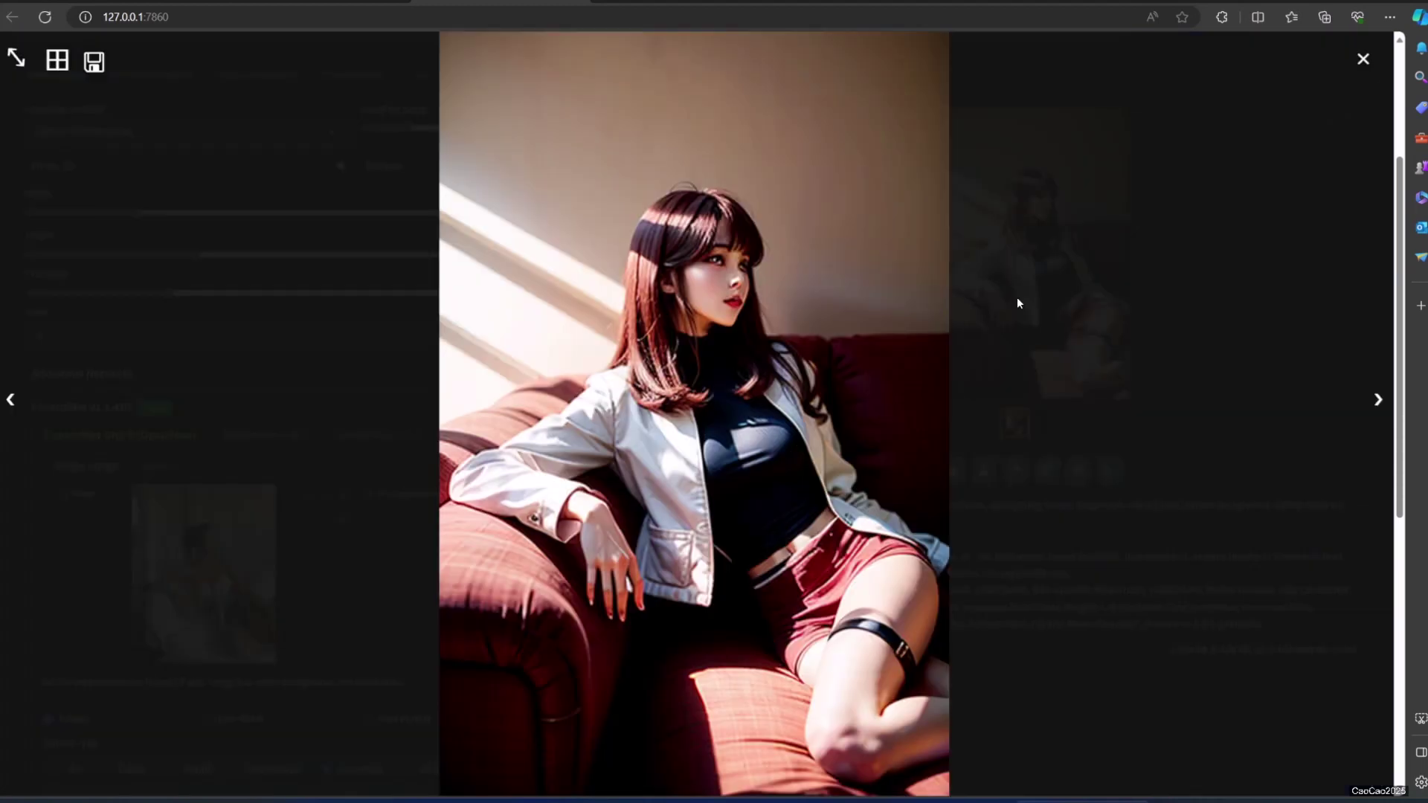
pyautogui.click(1015, 298)
pyautogui.scroll(-2, 874, 420)
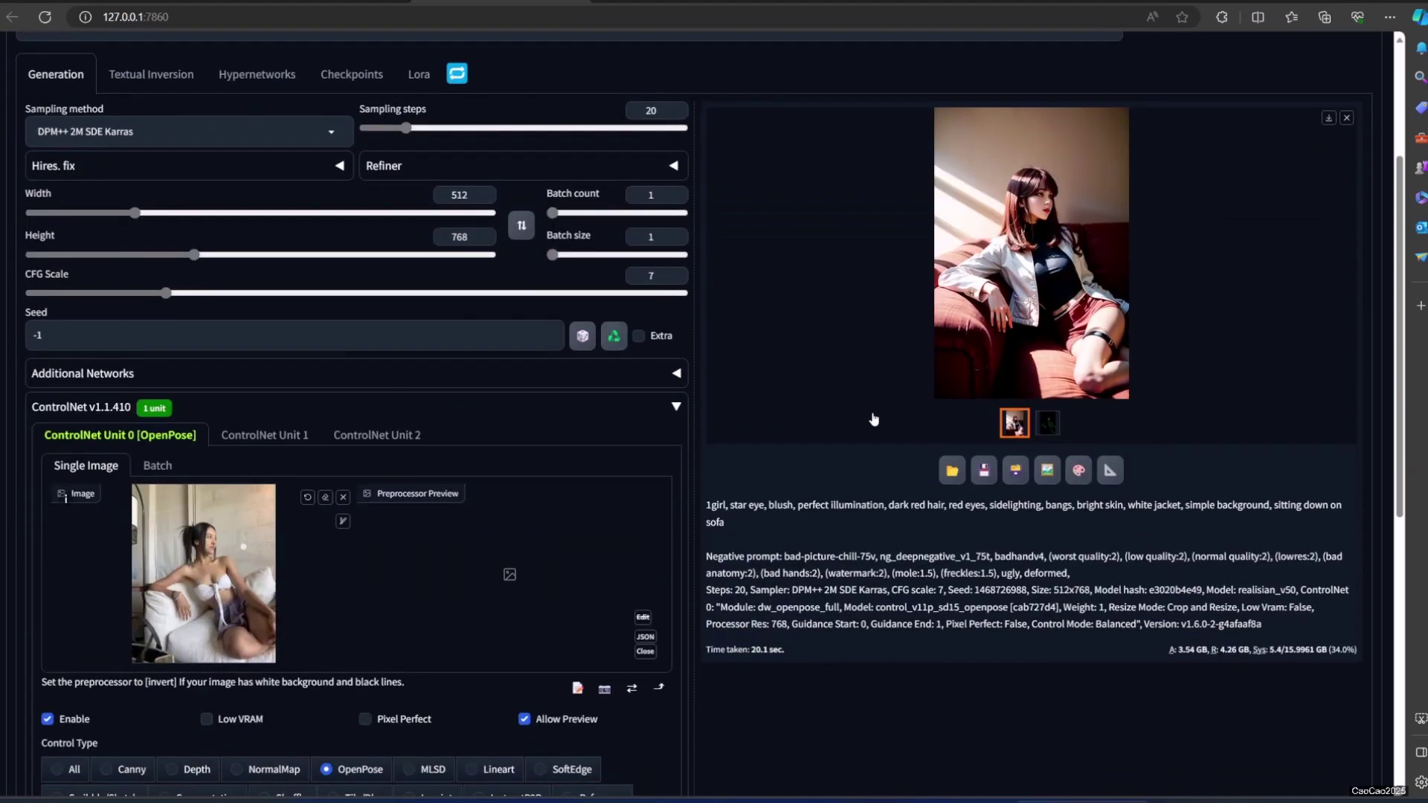
# Extract the boxer's pose skeleton and delete 'sitting down on sofa' from the prompt
pyautogui.click(342, 728)
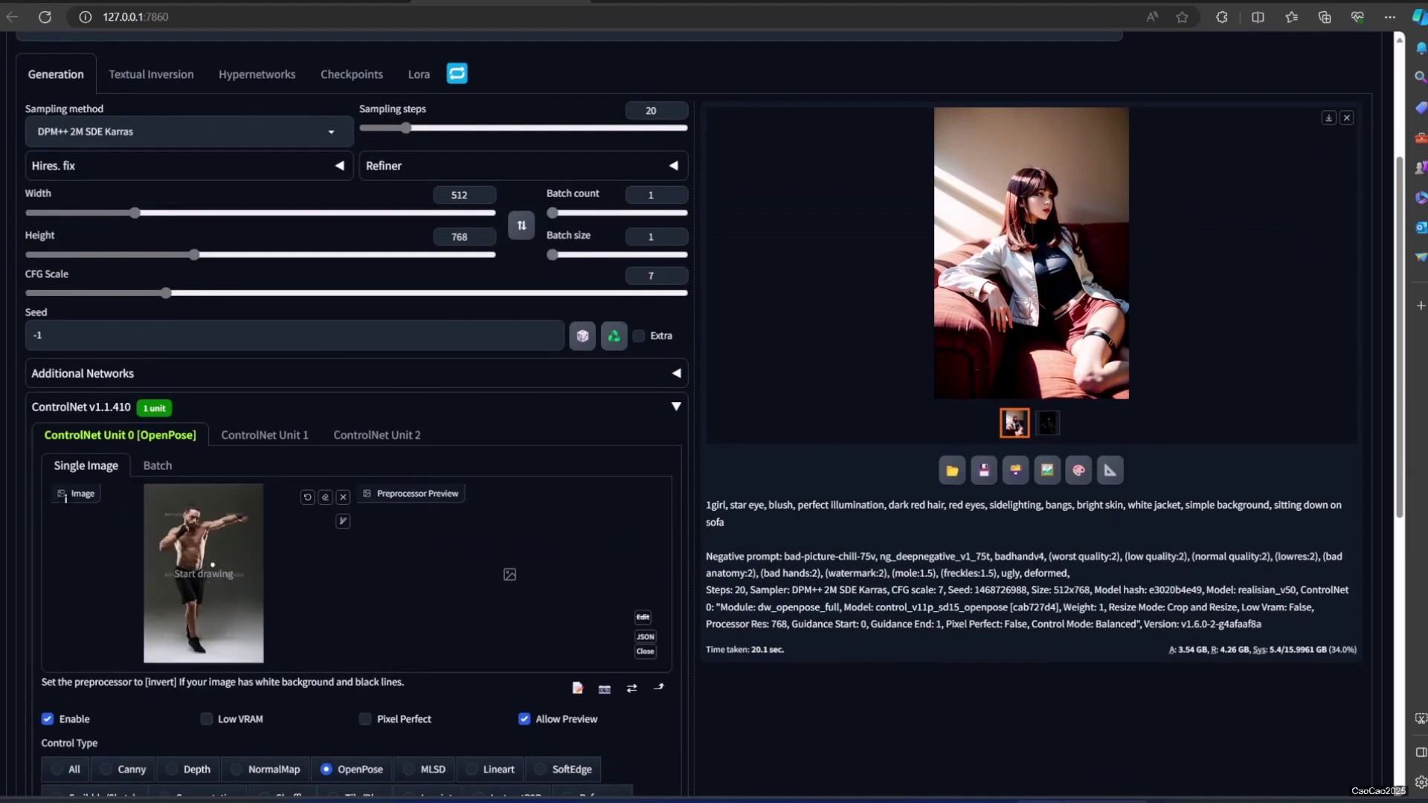
pyautogui.scroll(-2, 477, 576)
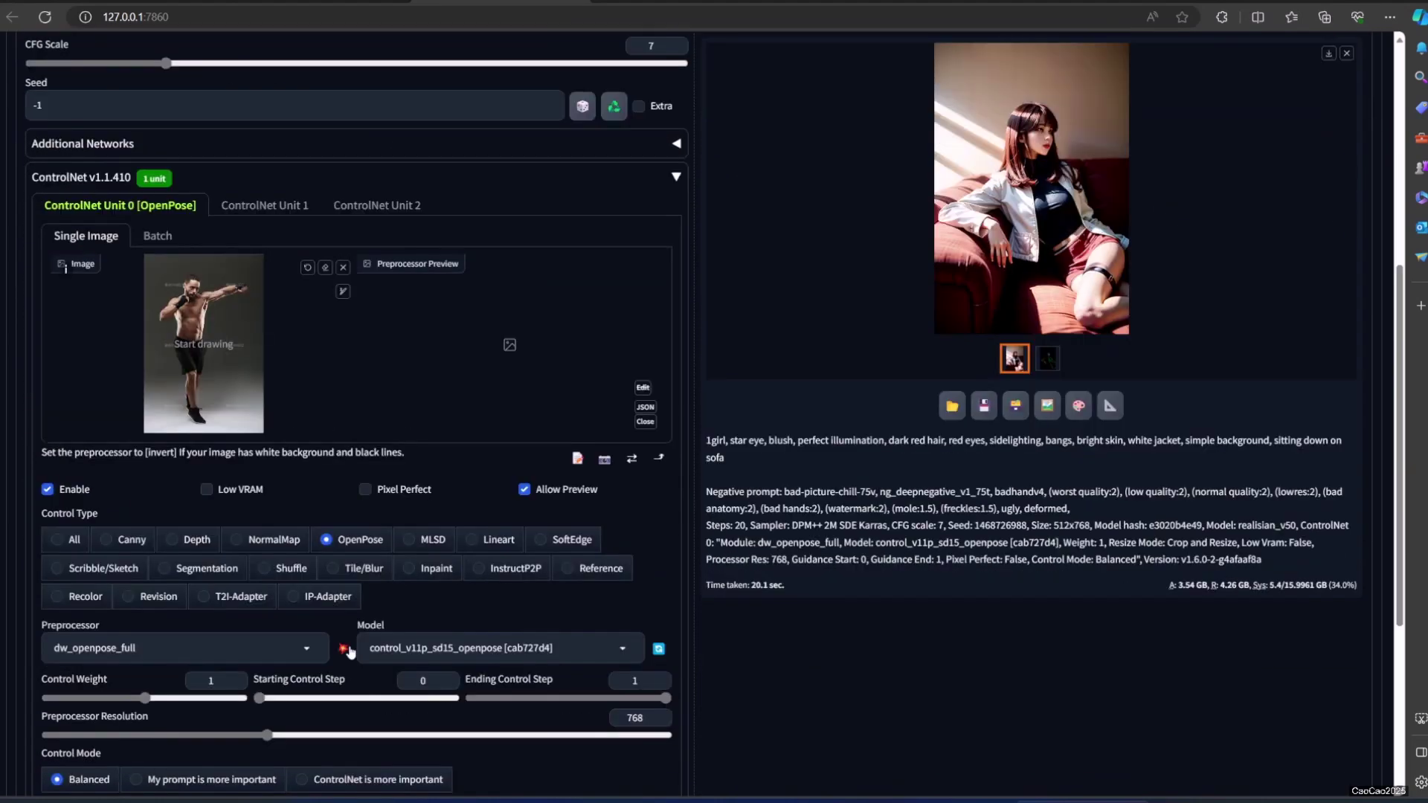
pyautogui.click(344, 651)
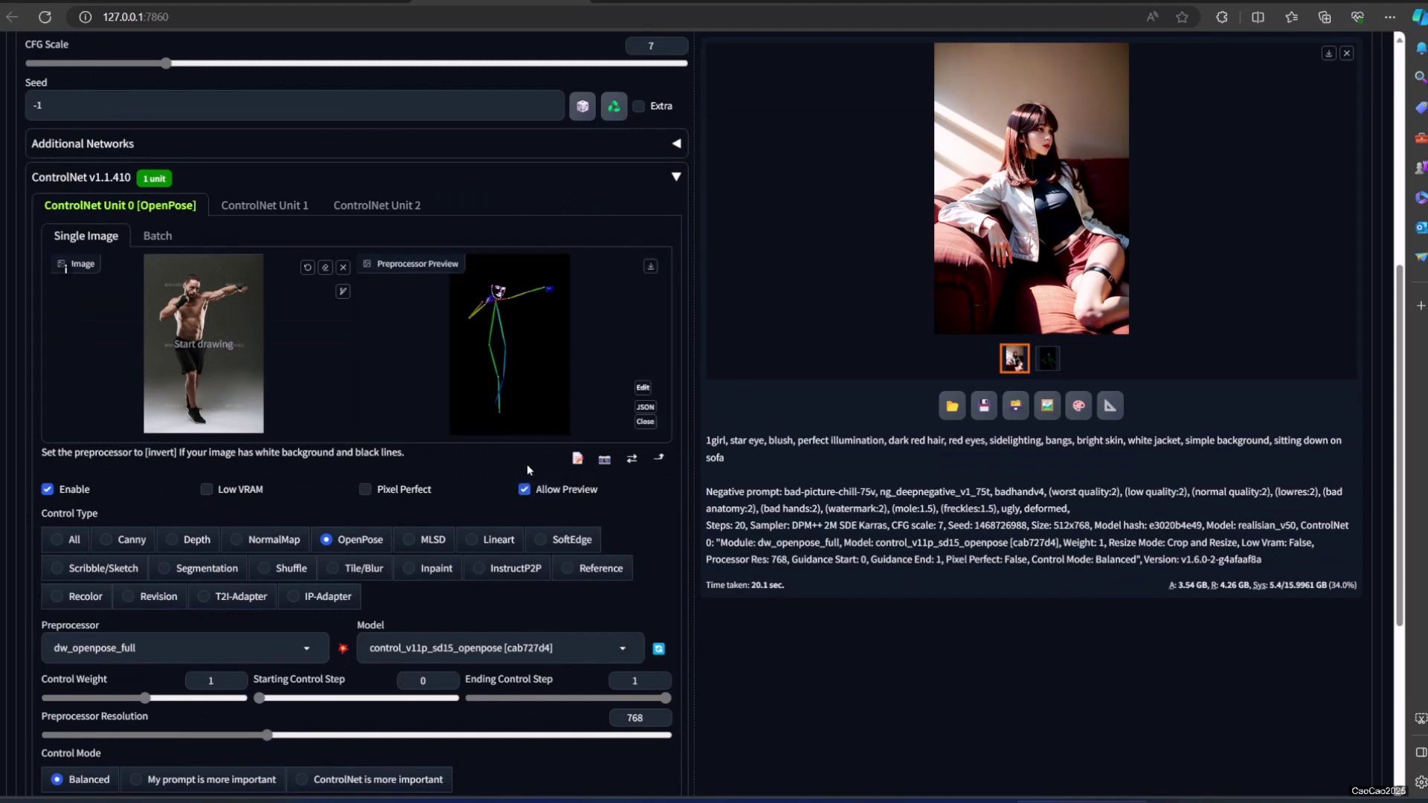
pyautogui.scroll(5, 528, 464)
pyautogui.scroll(3, 527, 464)
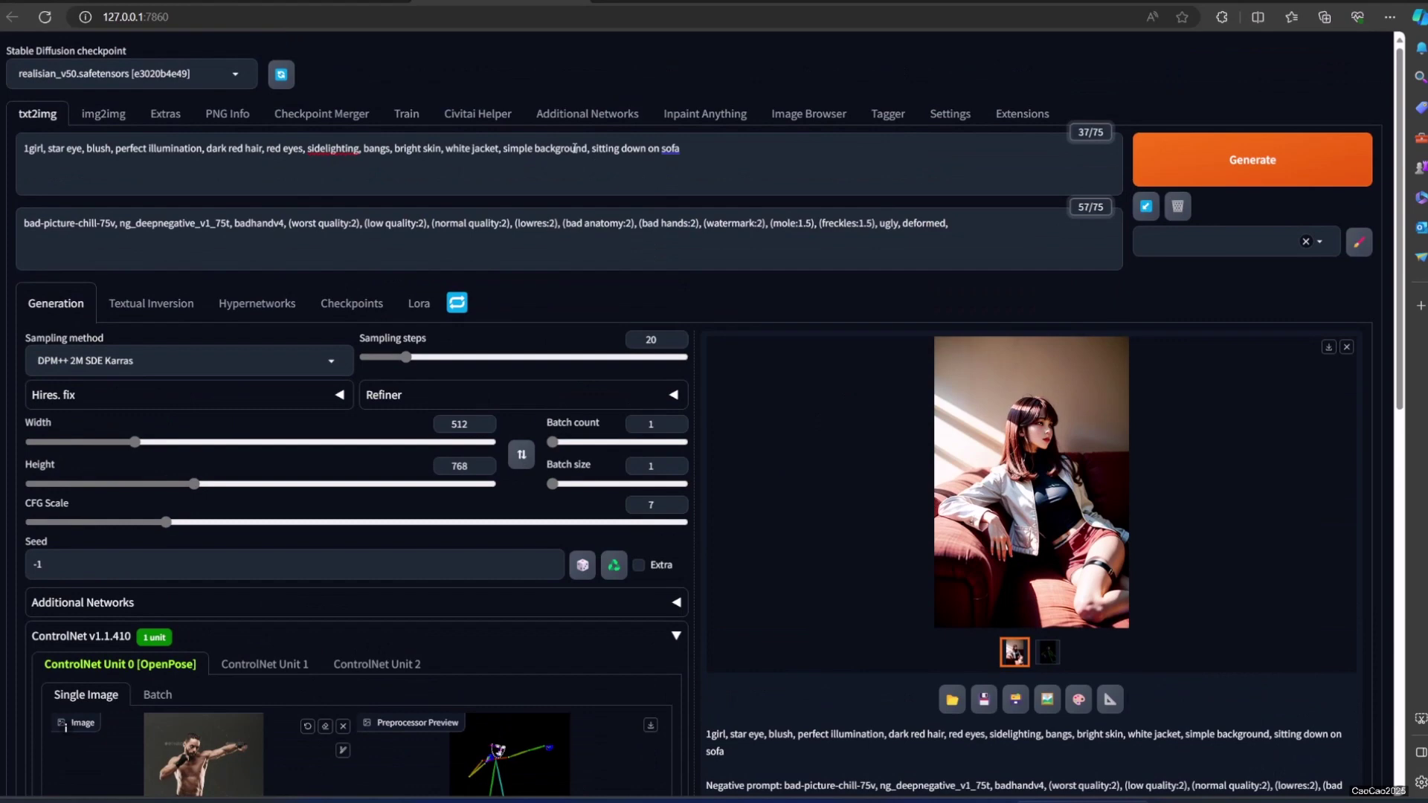
pyautogui.moveTo(592, 148); pyautogui.dragTo(684, 149)
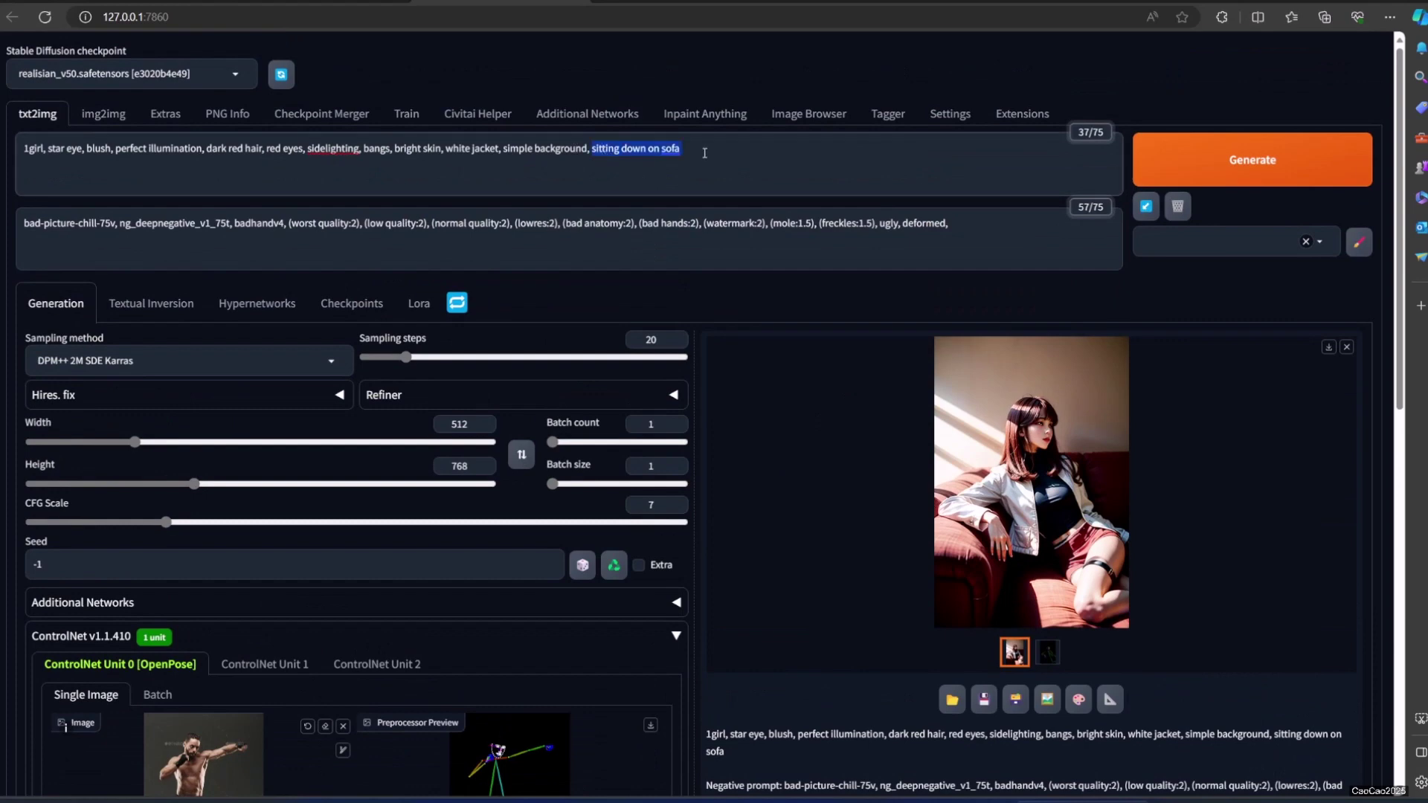
pyautogui.click(754, 170)
pyautogui.moveTo(592, 149); pyautogui.dragTo(719, 151)
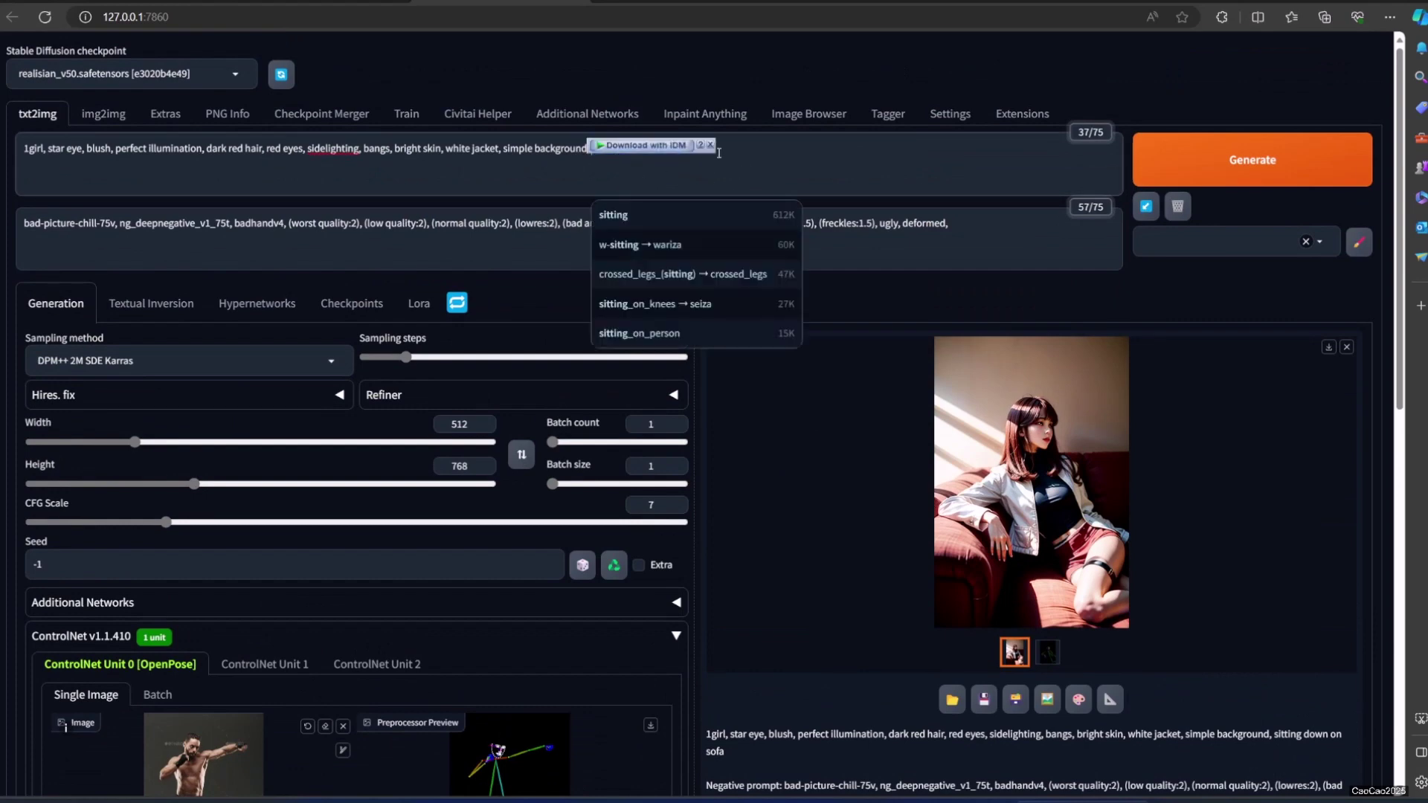
pyautogui.press('Delete')
# Generate a red-haired woman copying the boxer's pose and view it full screen
pyautogui.hotkey('ctrl', 'Return')
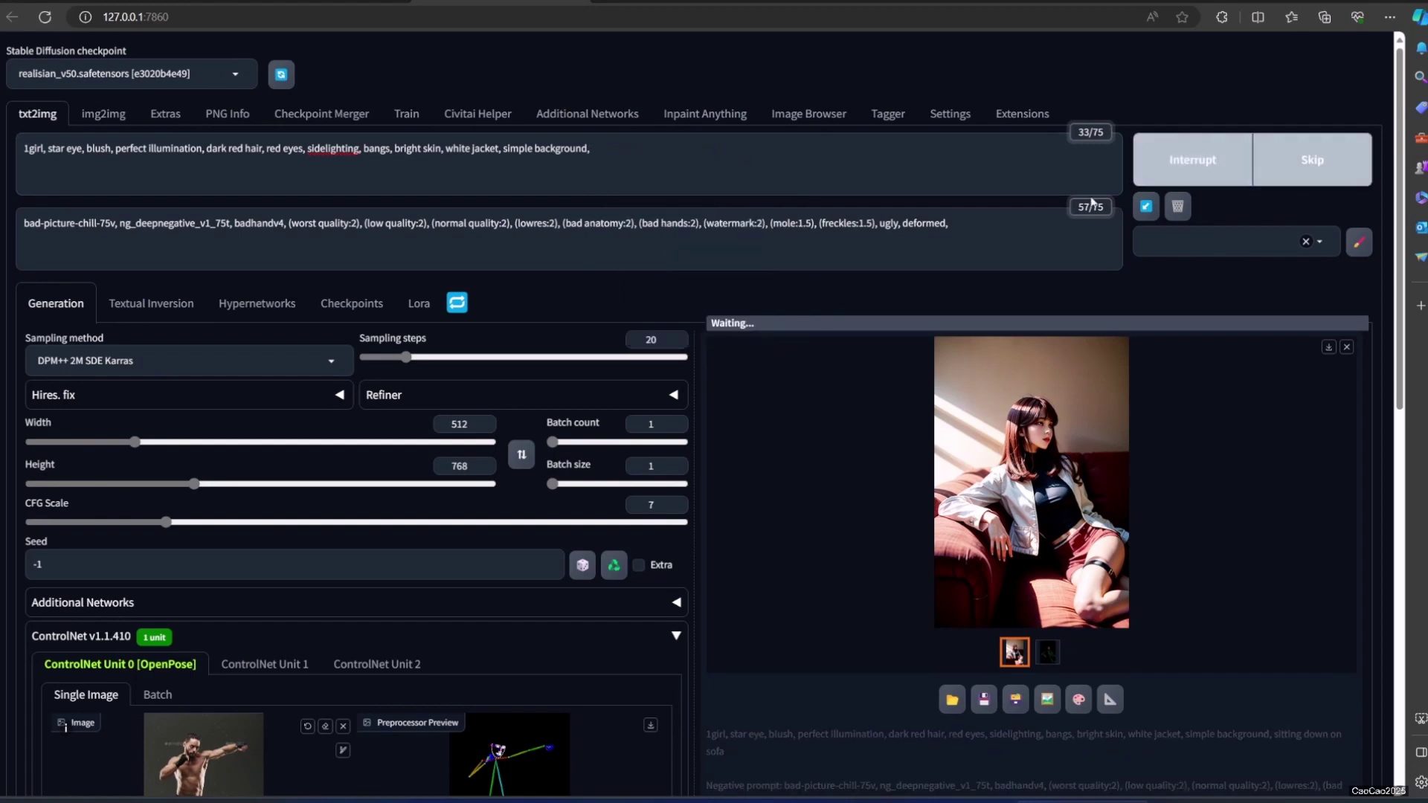
pyautogui.click(1007, 352)
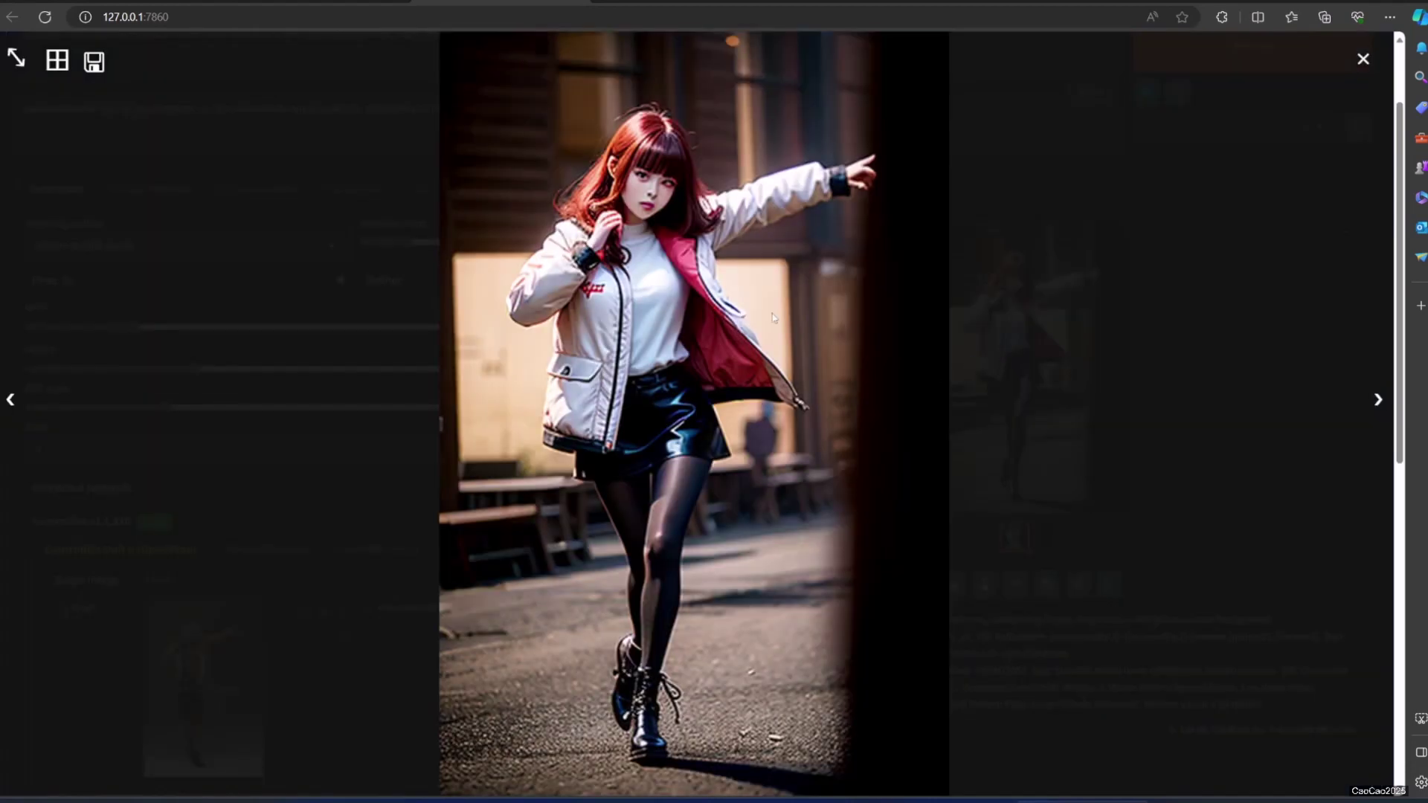
pyautogui.click(990, 464)
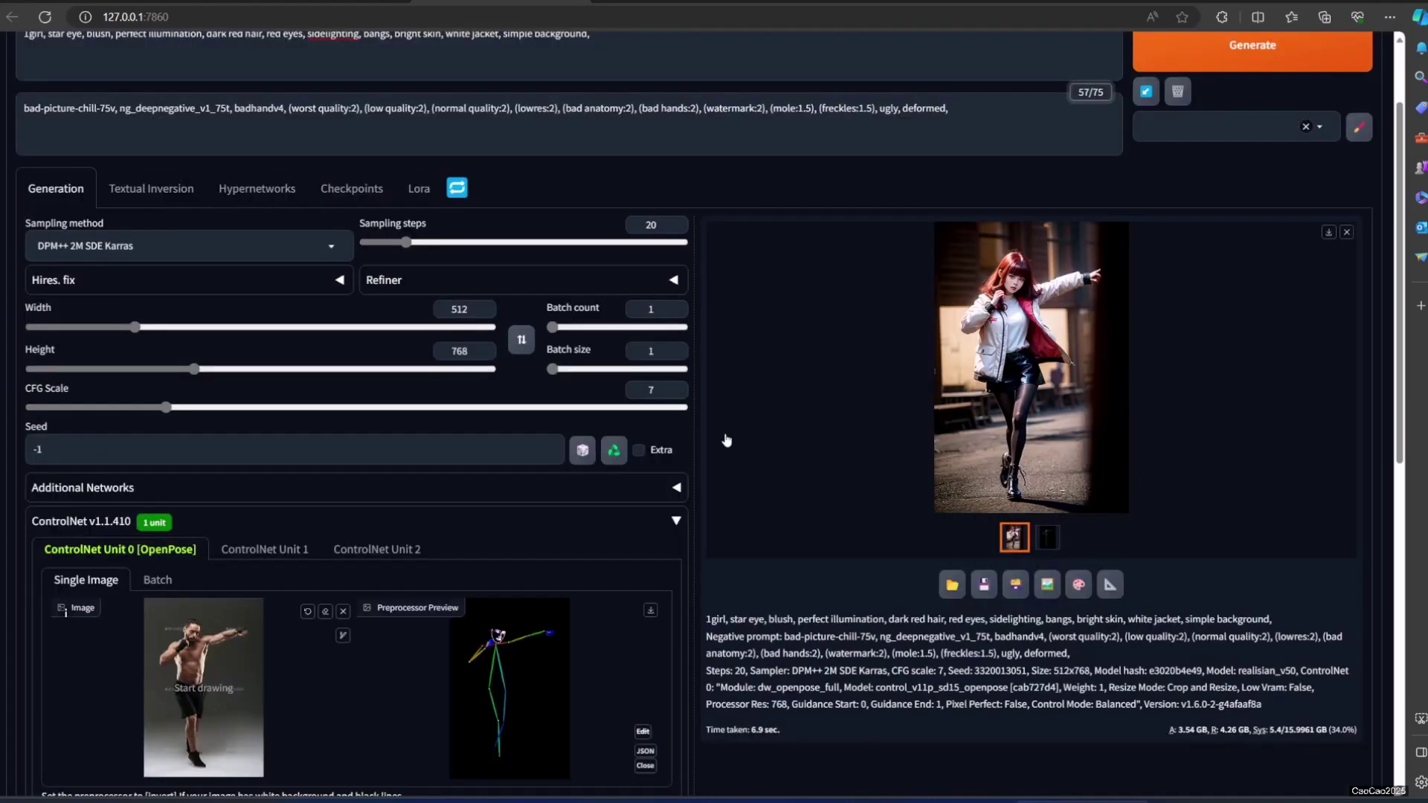
pyautogui.scroll(3, 800, 443)
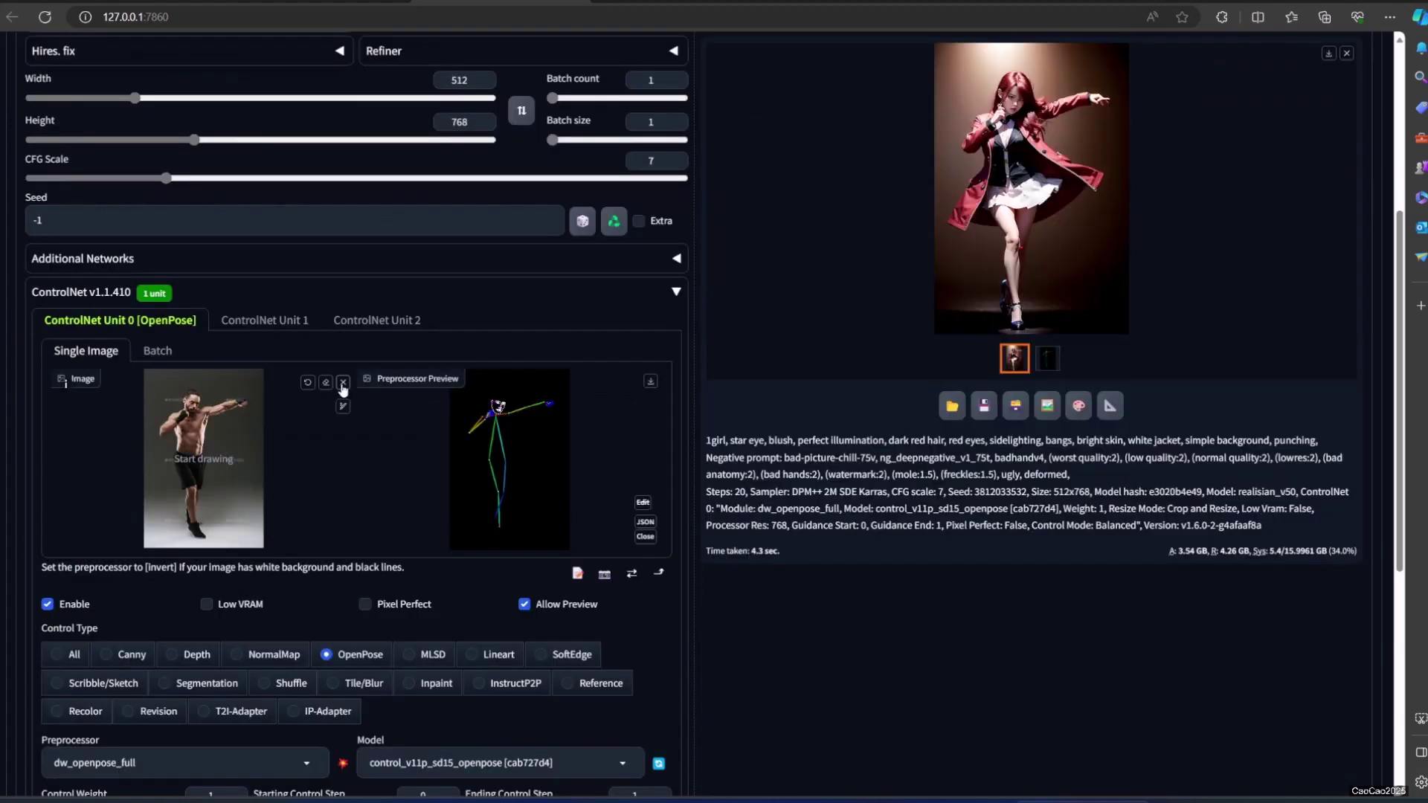
# Replace the pose reference with the dancing woman photo and generate a portrait
pyautogui.click(342, 381)
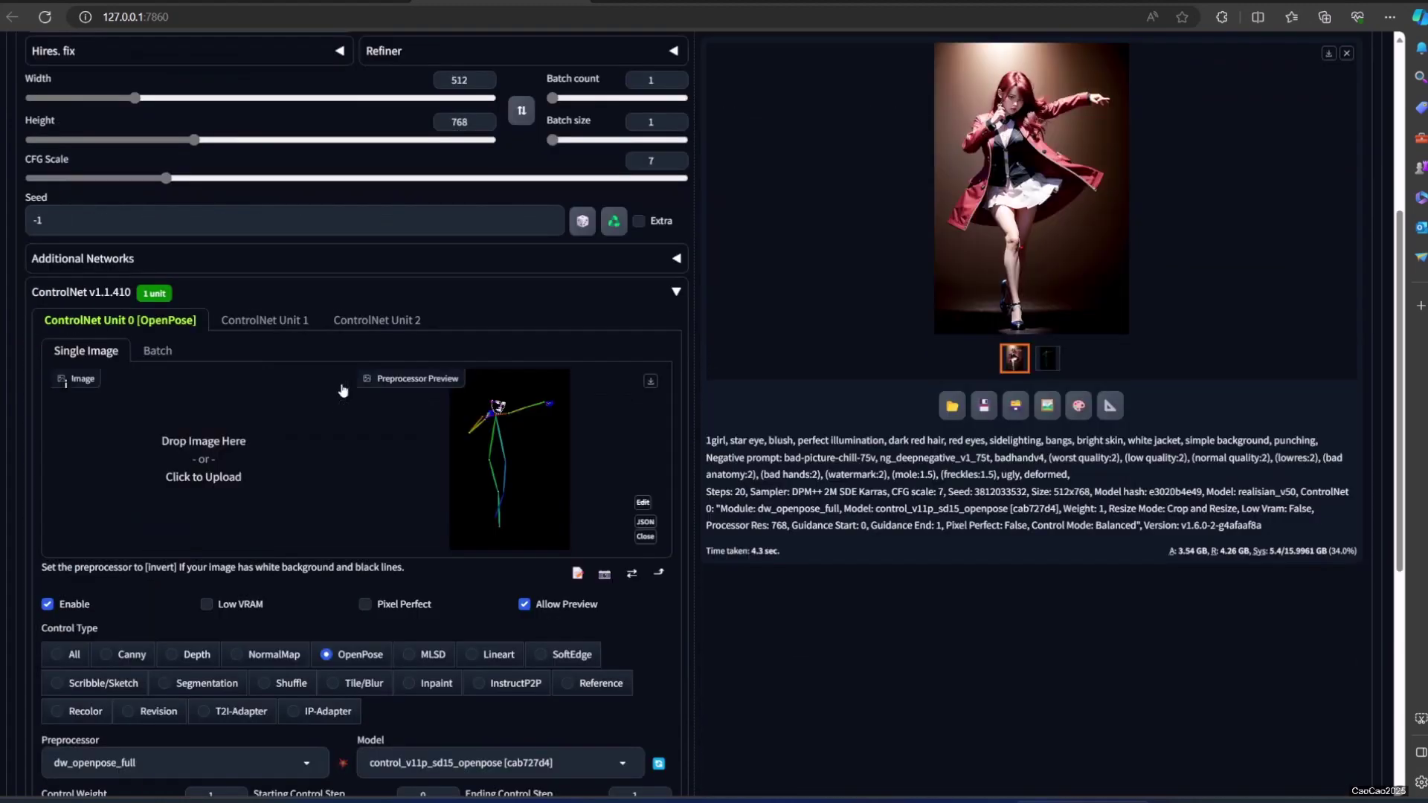
pyautogui.moveTo(342, 394); pyautogui.dragTo(334, 425)
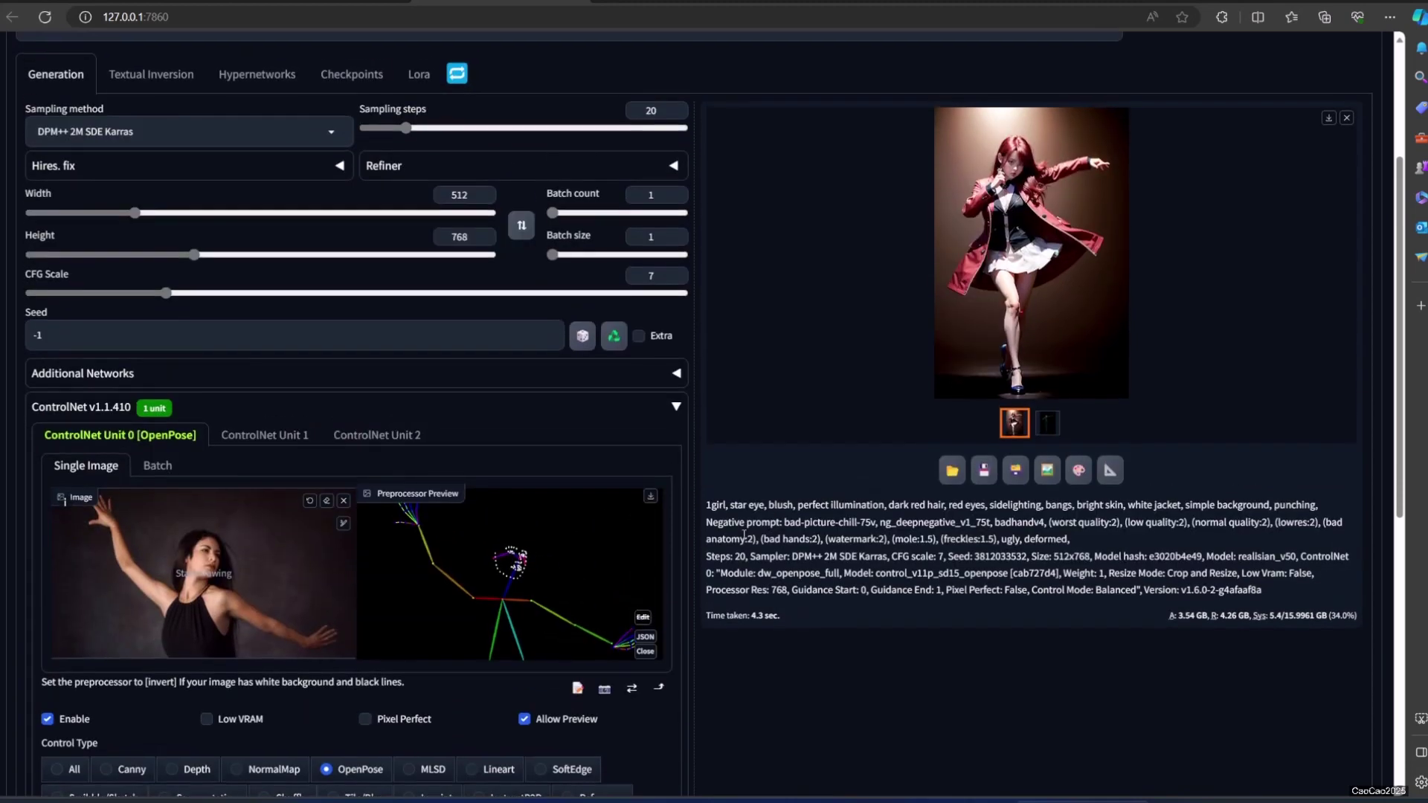
pyautogui.scroll(8, 734, 508)
pyautogui.click(1200, 162)
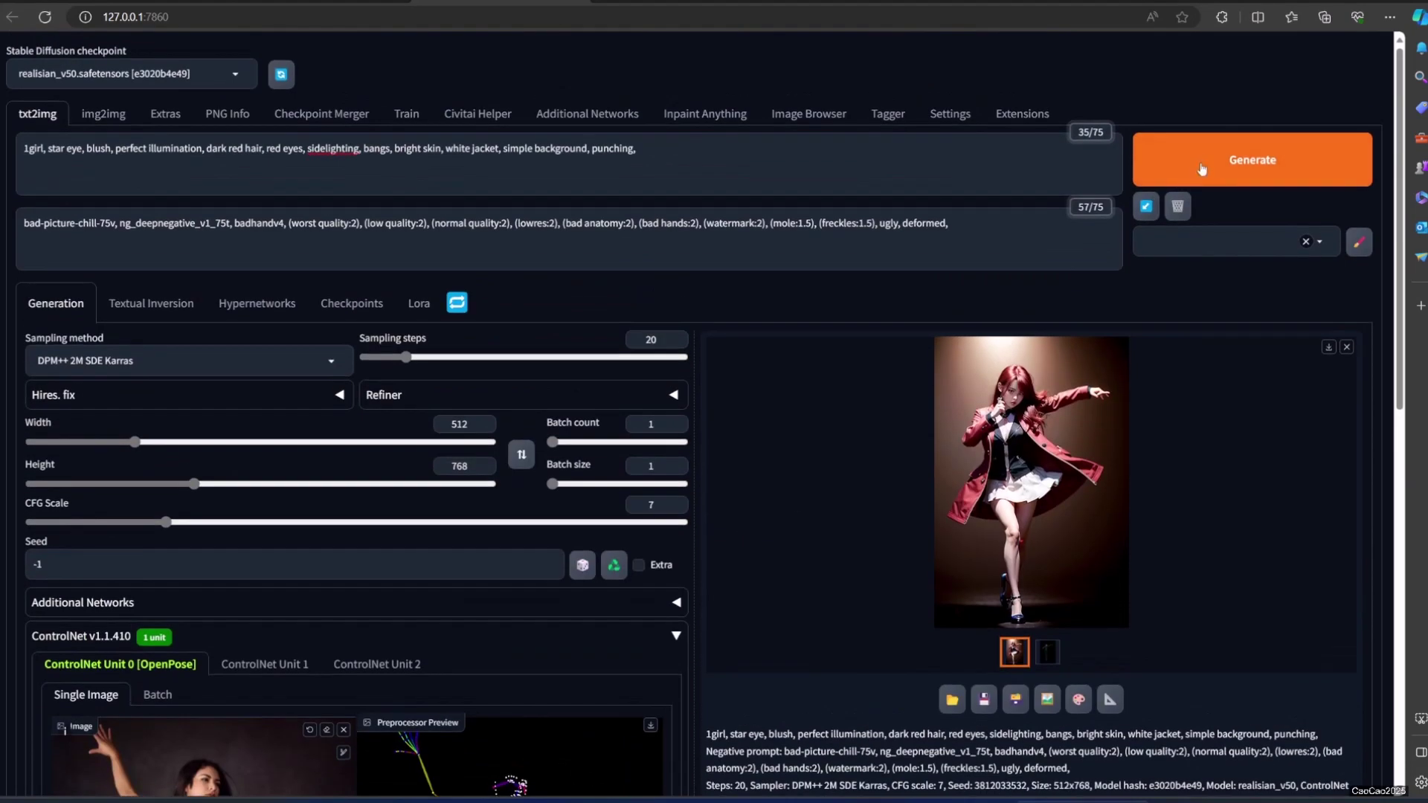
# Delete 'punching' from the prompt and generate the portrait again
pyautogui.doubleClick(611, 149)
pyautogui.press('BackSpace')
pyautogui.press('BackSpace')
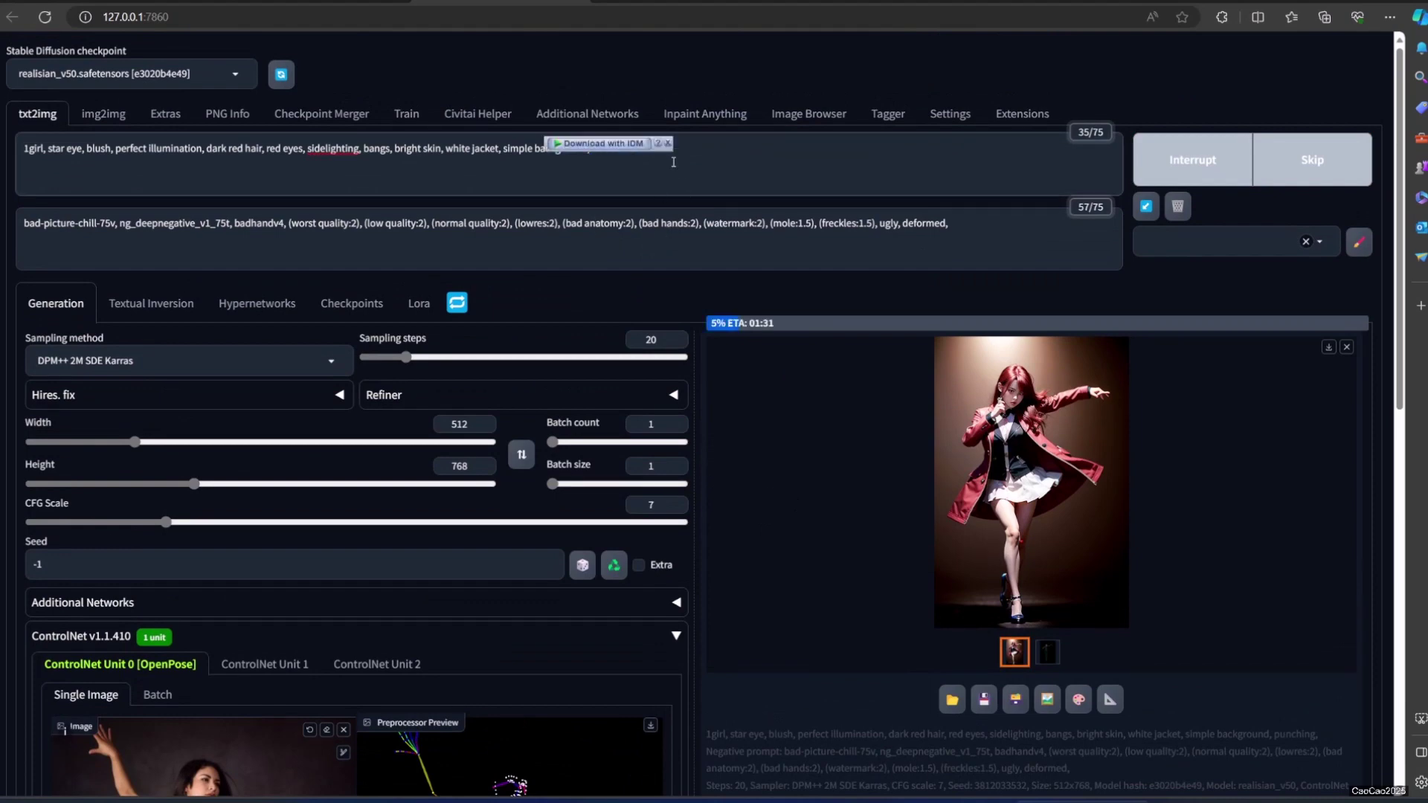
pyautogui.click(1195, 166)
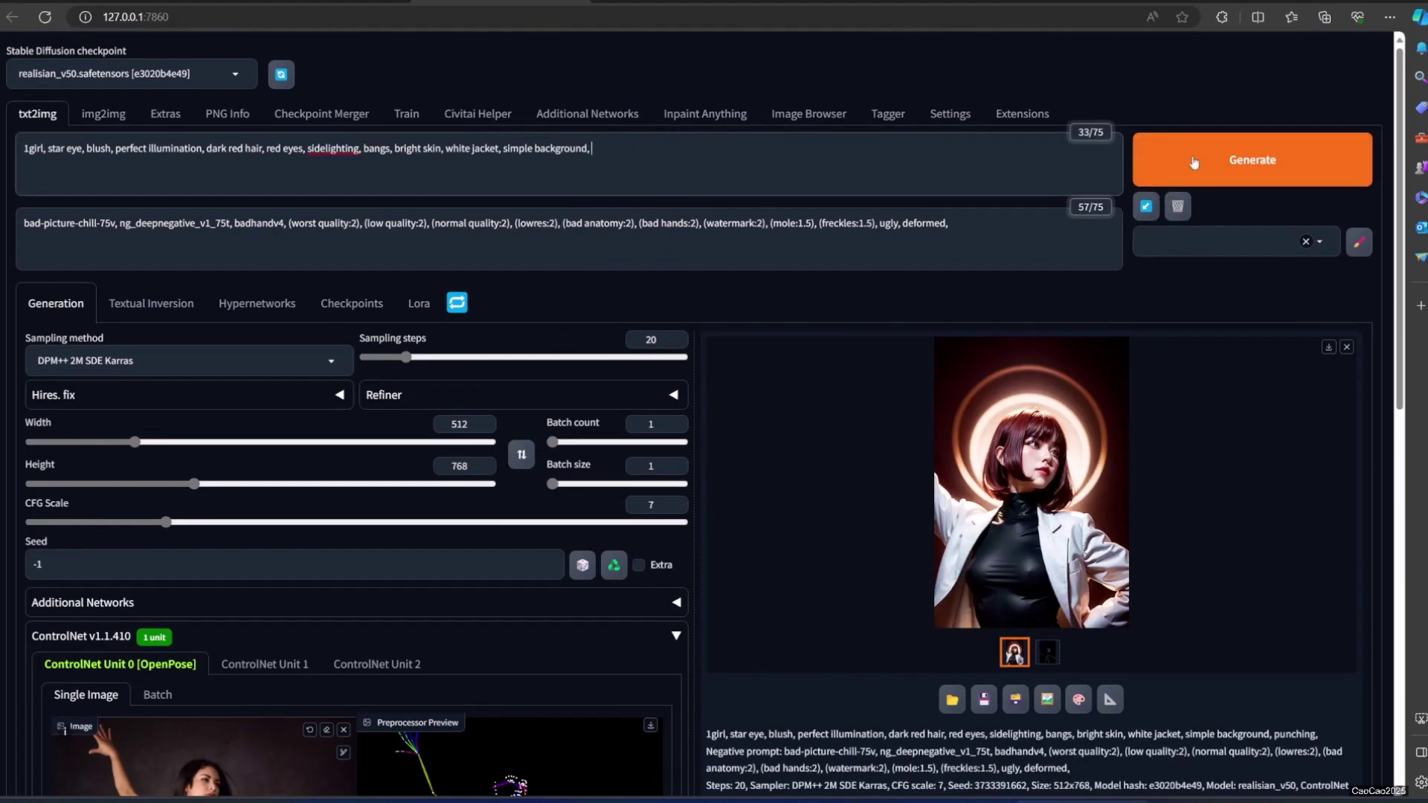
pyautogui.scroll(-2, 884, 354)
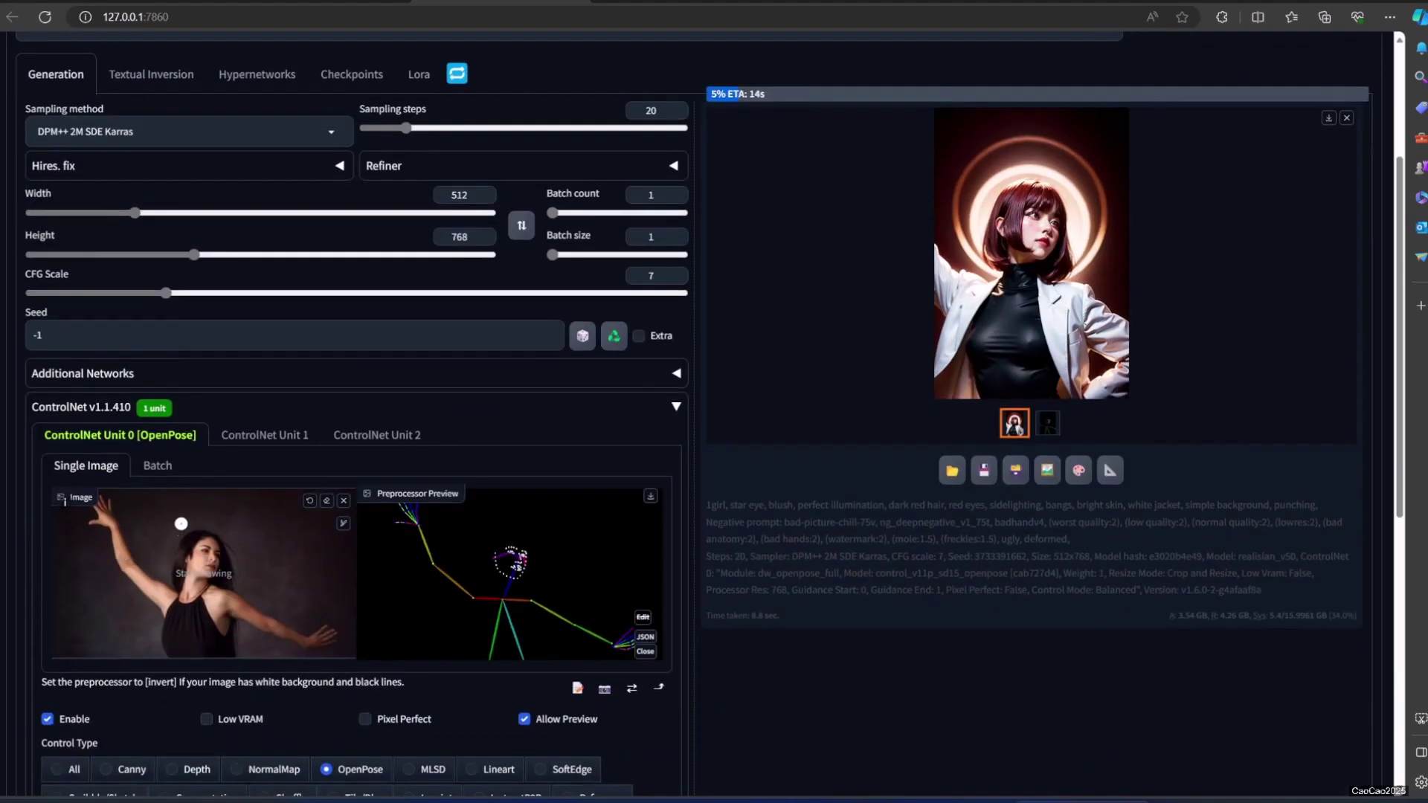
pyautogui.scroll(2, 773, 502)
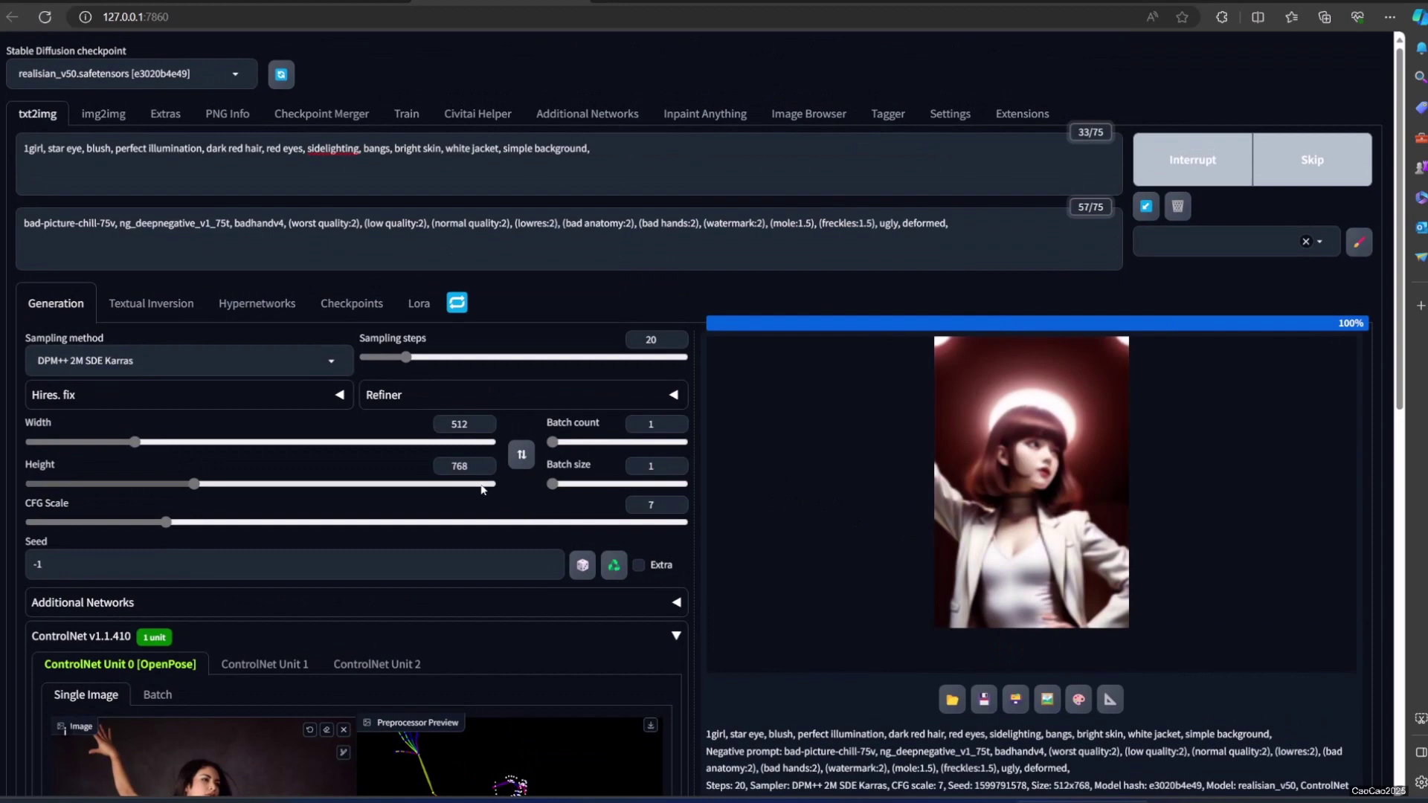
# Swap width and height and generate a landscape portrait, viewing it full screen
pyautogui.click(521, 454)
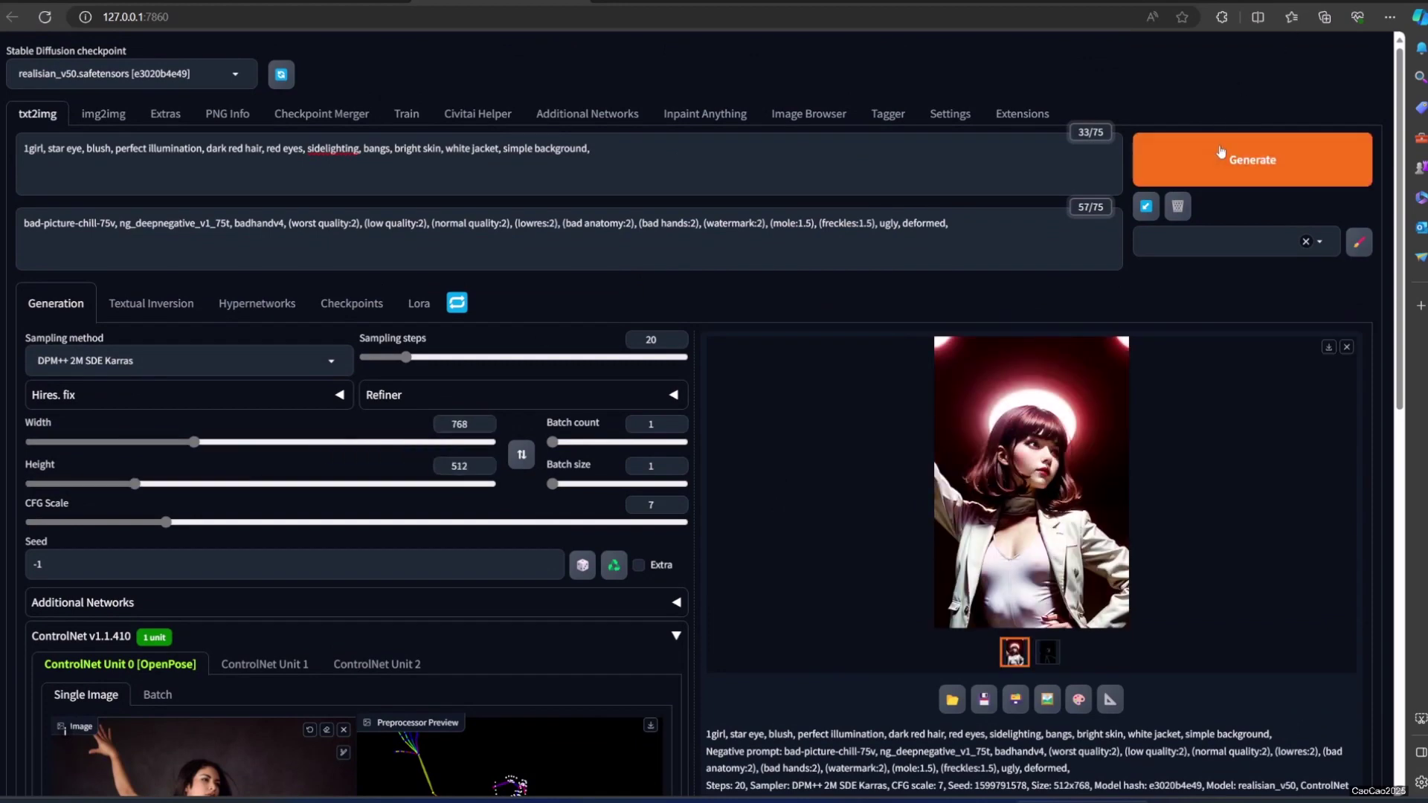
pyautogui.click(1252, 160)
pyautogui.scroll(-2, 859, 502)
pyautogui.scroll(2, 859, 445)
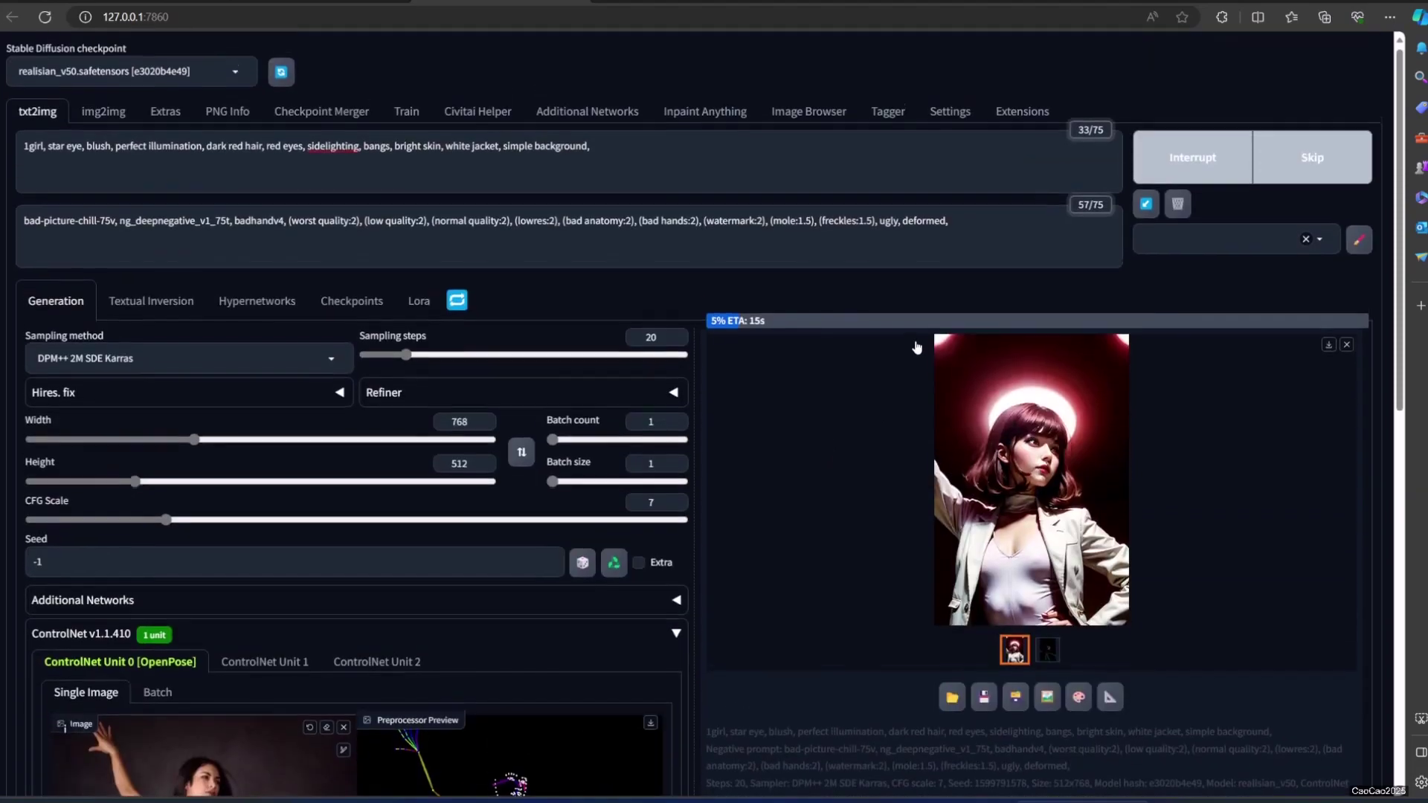
pyautogui.scroll(-1, 1054, 399)
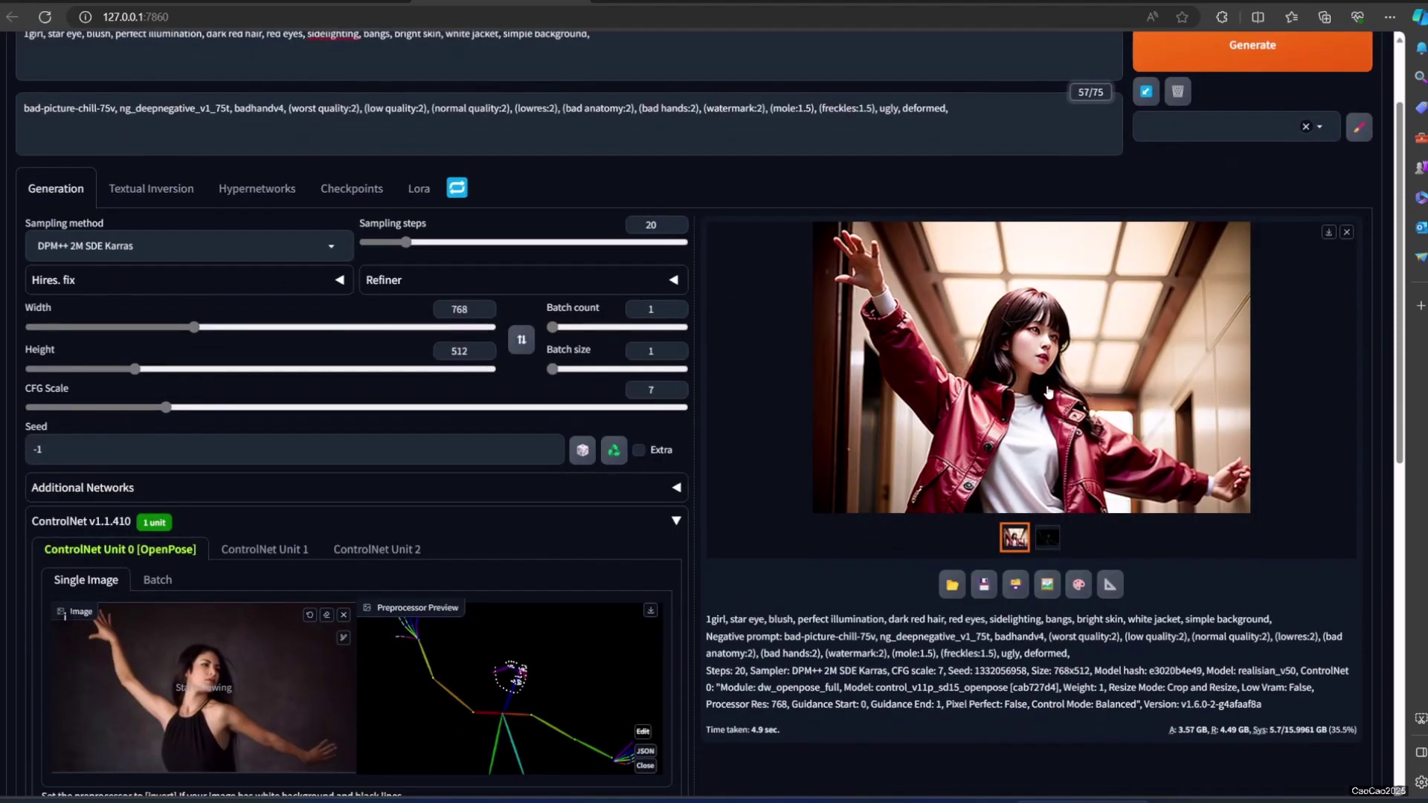
pyautogui.click(1061, 396)
pyautogui.click(1121, 403)
pyautogui.scroll(-1, 501, 444)
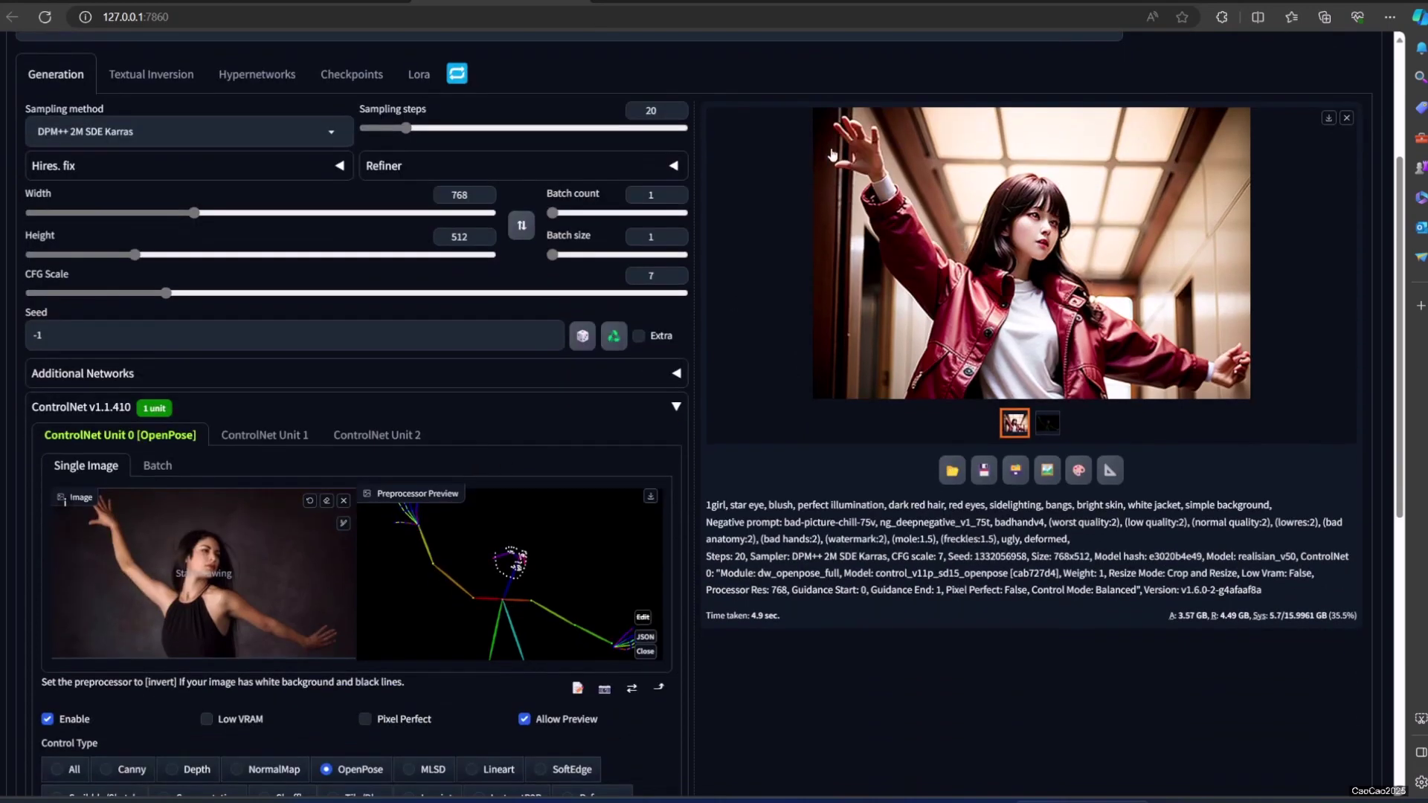
pyautogui.scroll(2, 1021, 364)
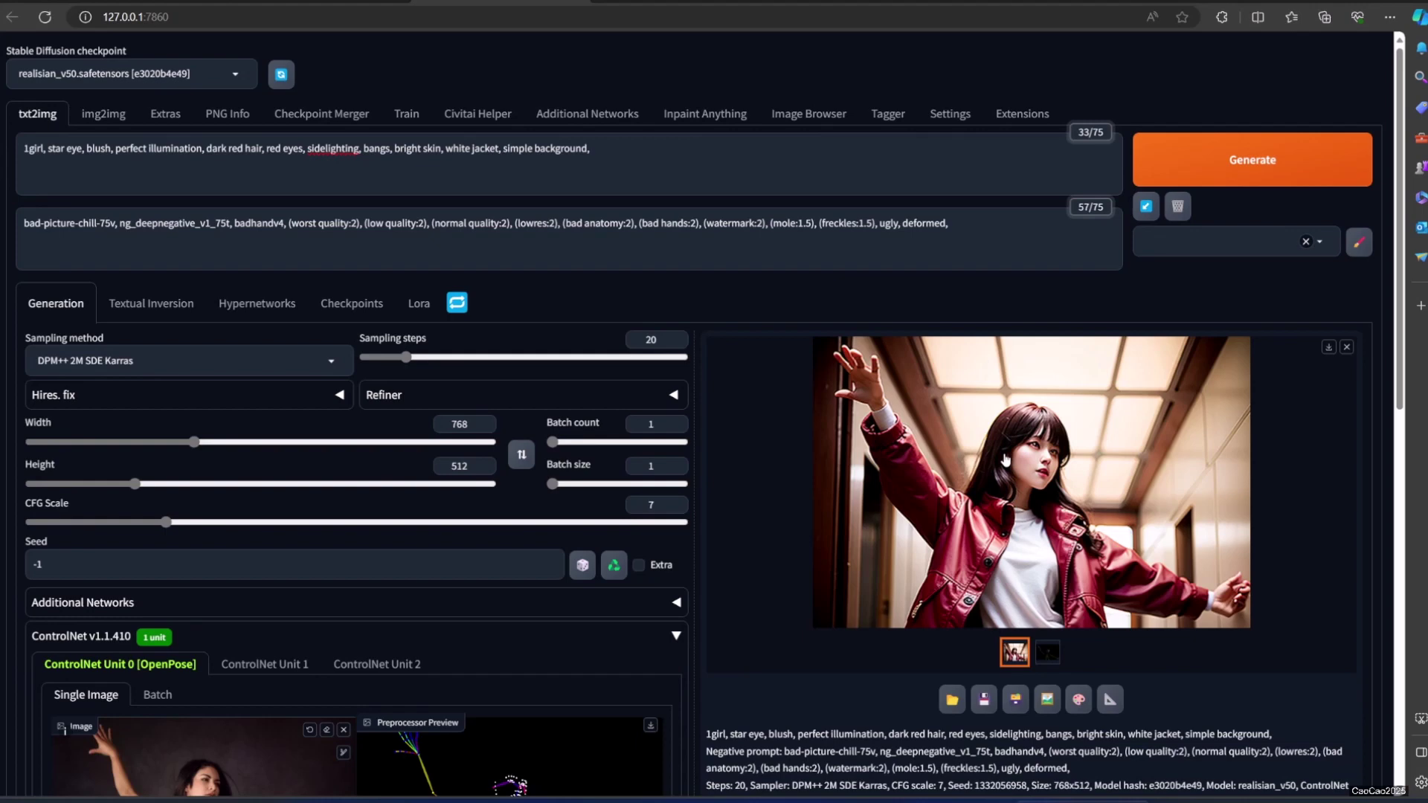
# Switch the sampler to DPM++ SDE Karras and generate a new portrait, viewing it full size
pyautogui.click(179, 360)
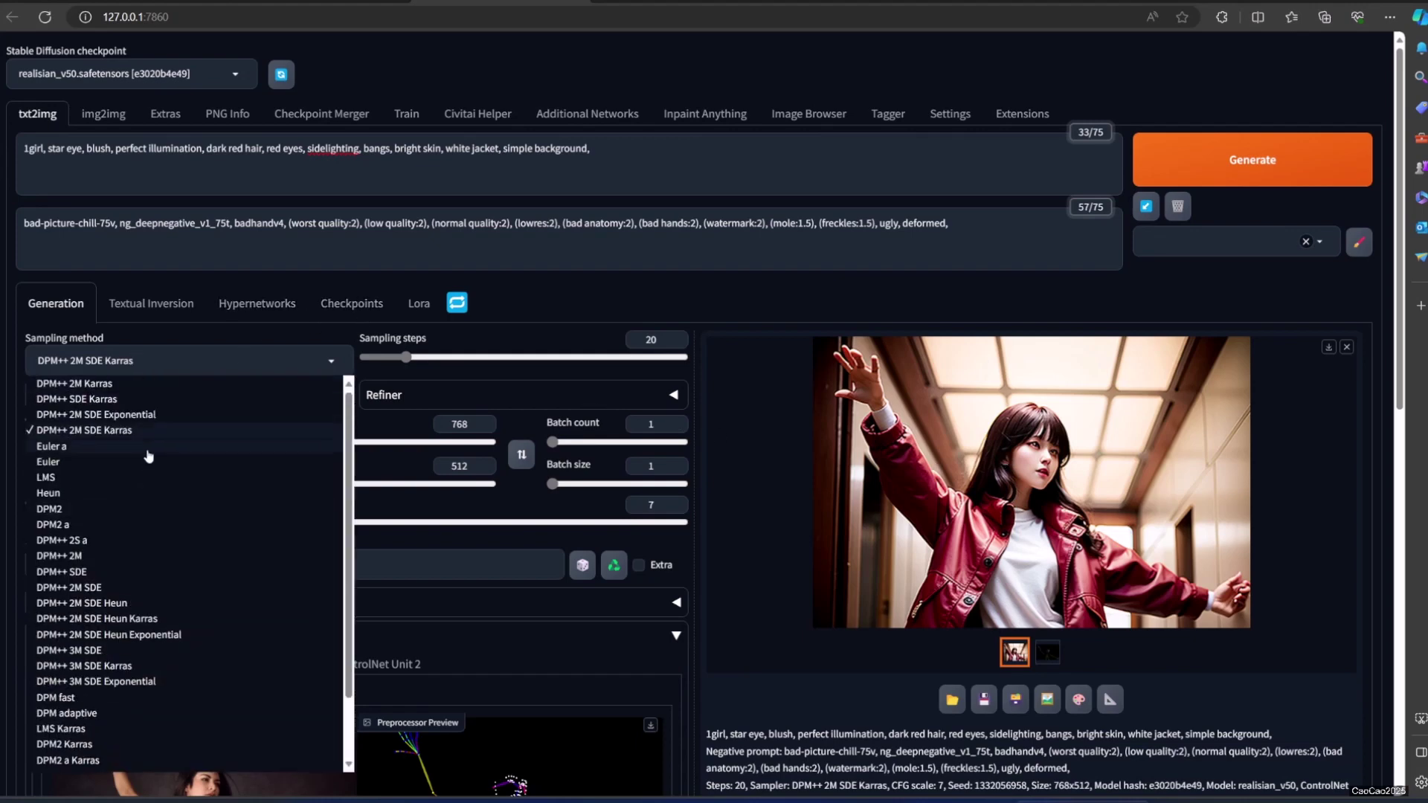
pyautogui.click(136, 399)
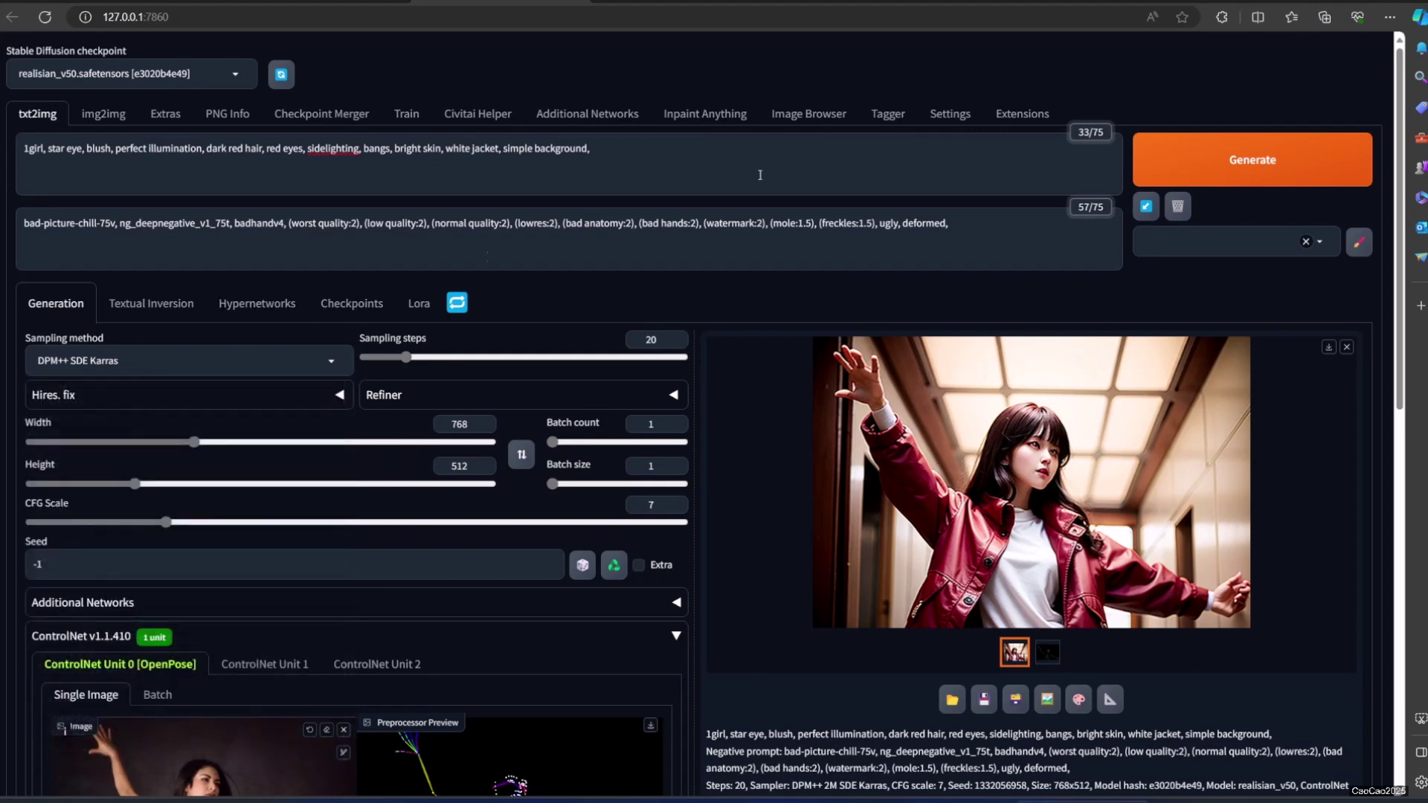
pyautogui.click(1201, 162)
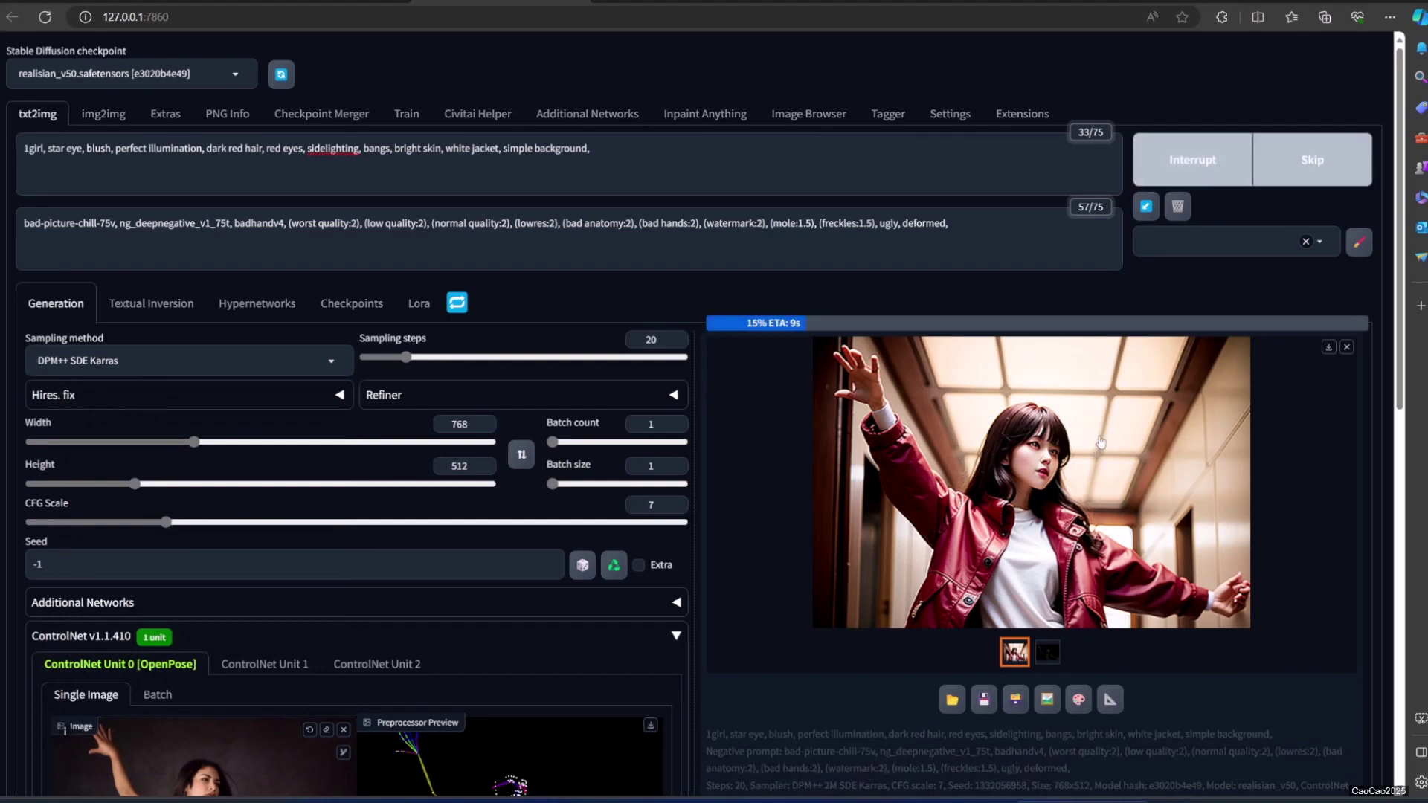
pyautogui.click(1095, 447)
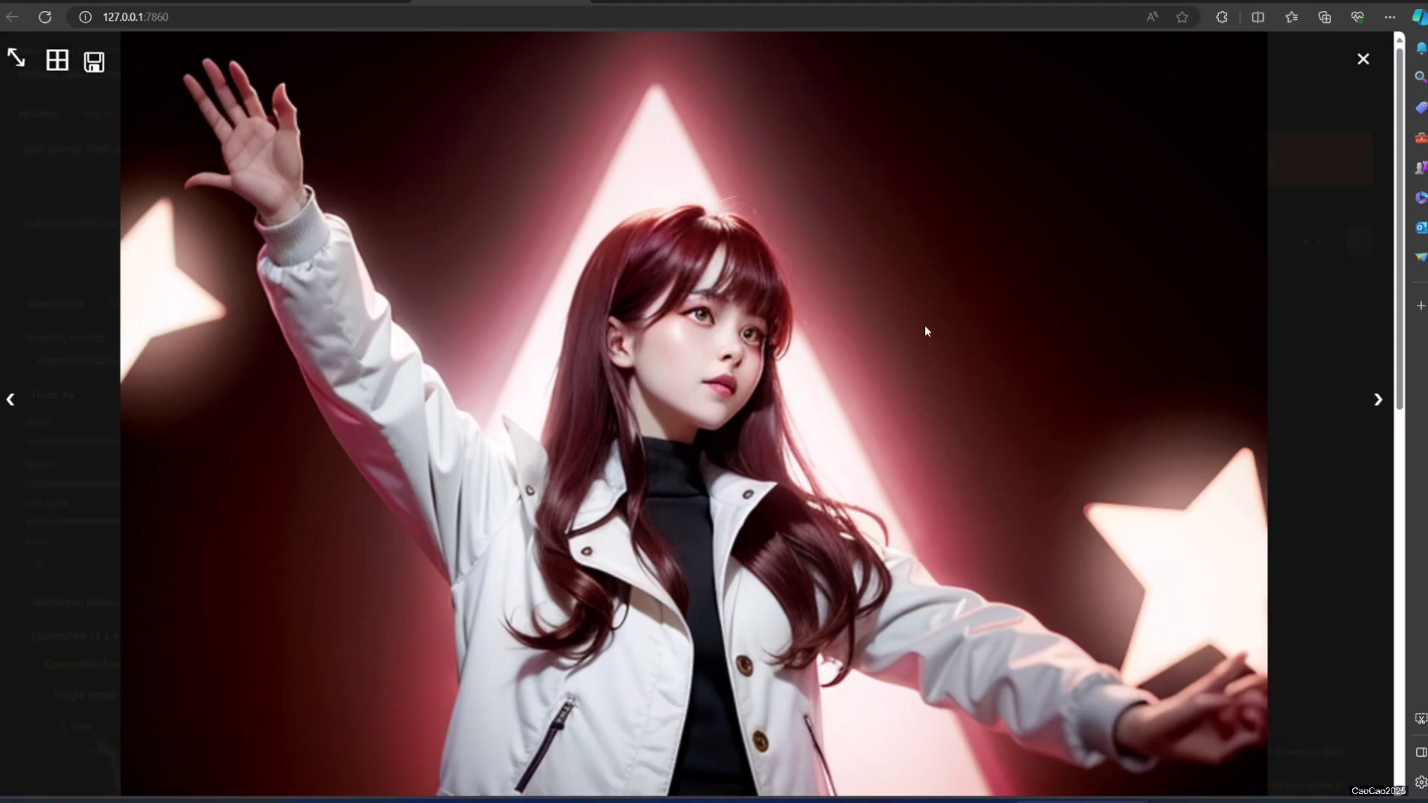
pyautogui.click(1022, 365)
pyautogui.scroll(-5, 619, 515)
pyautogui.scroll(-3, 620, 515)
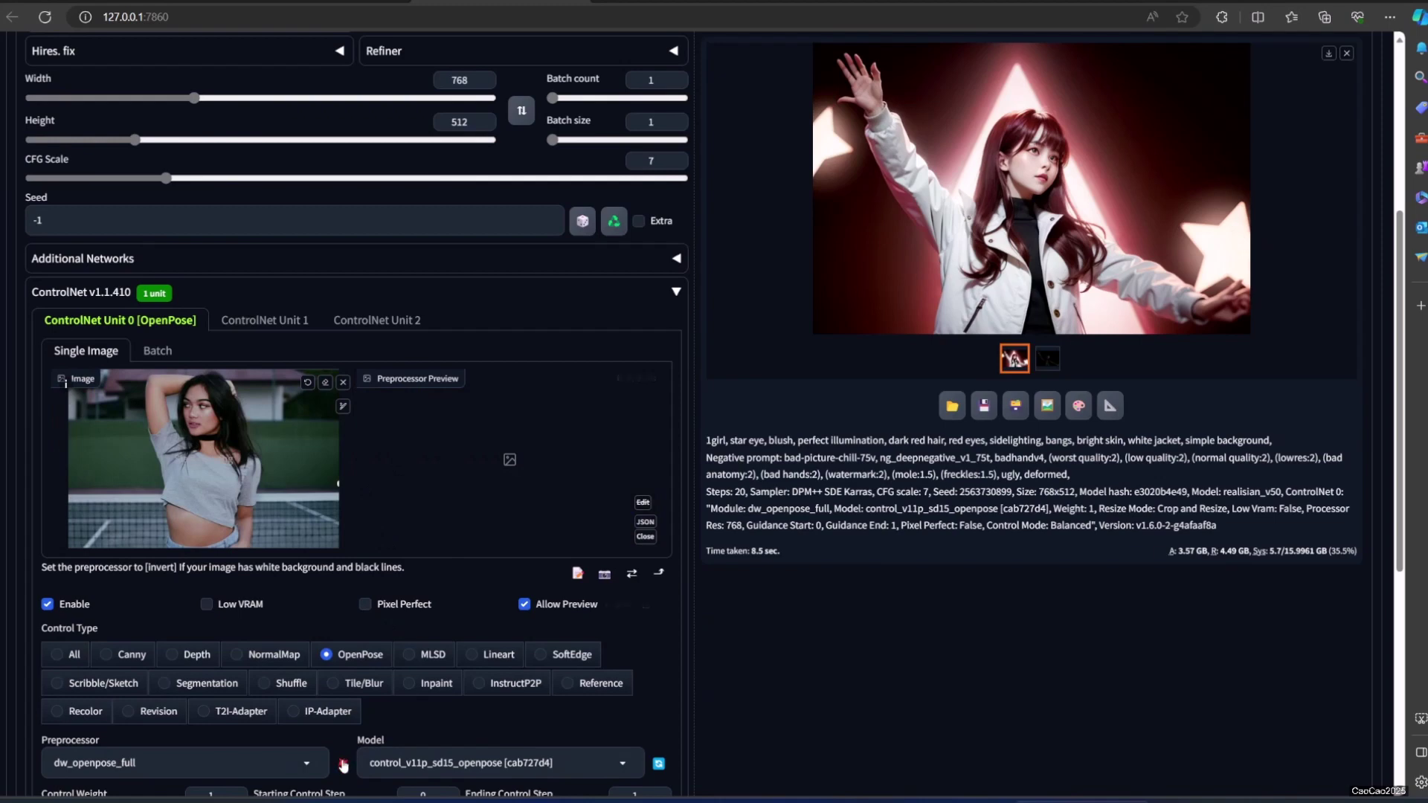
# Extract the tennis player's pose skeleton and generate two portraits copying that pose
pyautogui.click(343, 764)
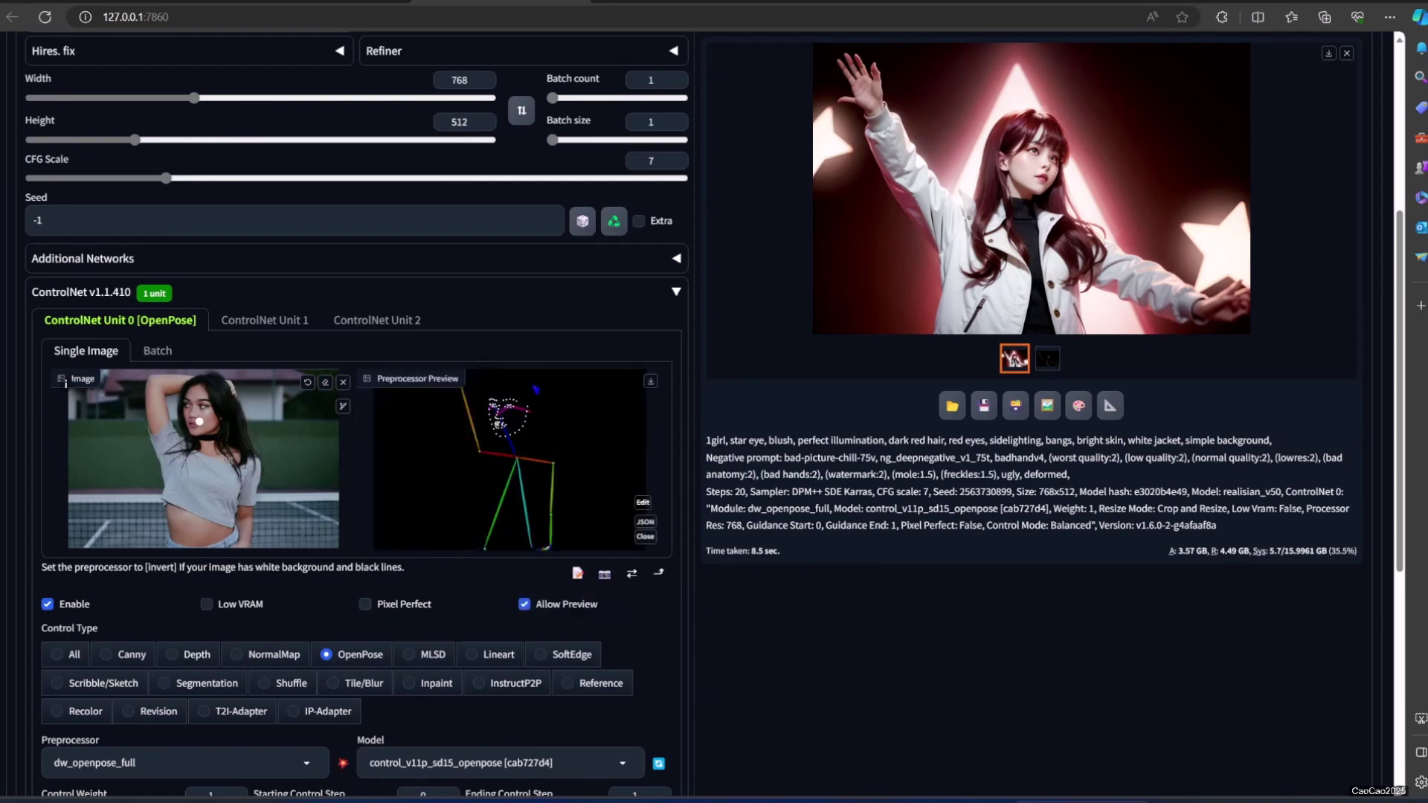
pyautogui.scroll(-3, 446, 446)
pyautogui.scroll(3, 446, 447)
pyautogui.scroll(-5, 417, 446)
pyautogui.scroll(-2, 395, 508)
pyautogui.scroll(5, 336, 385)
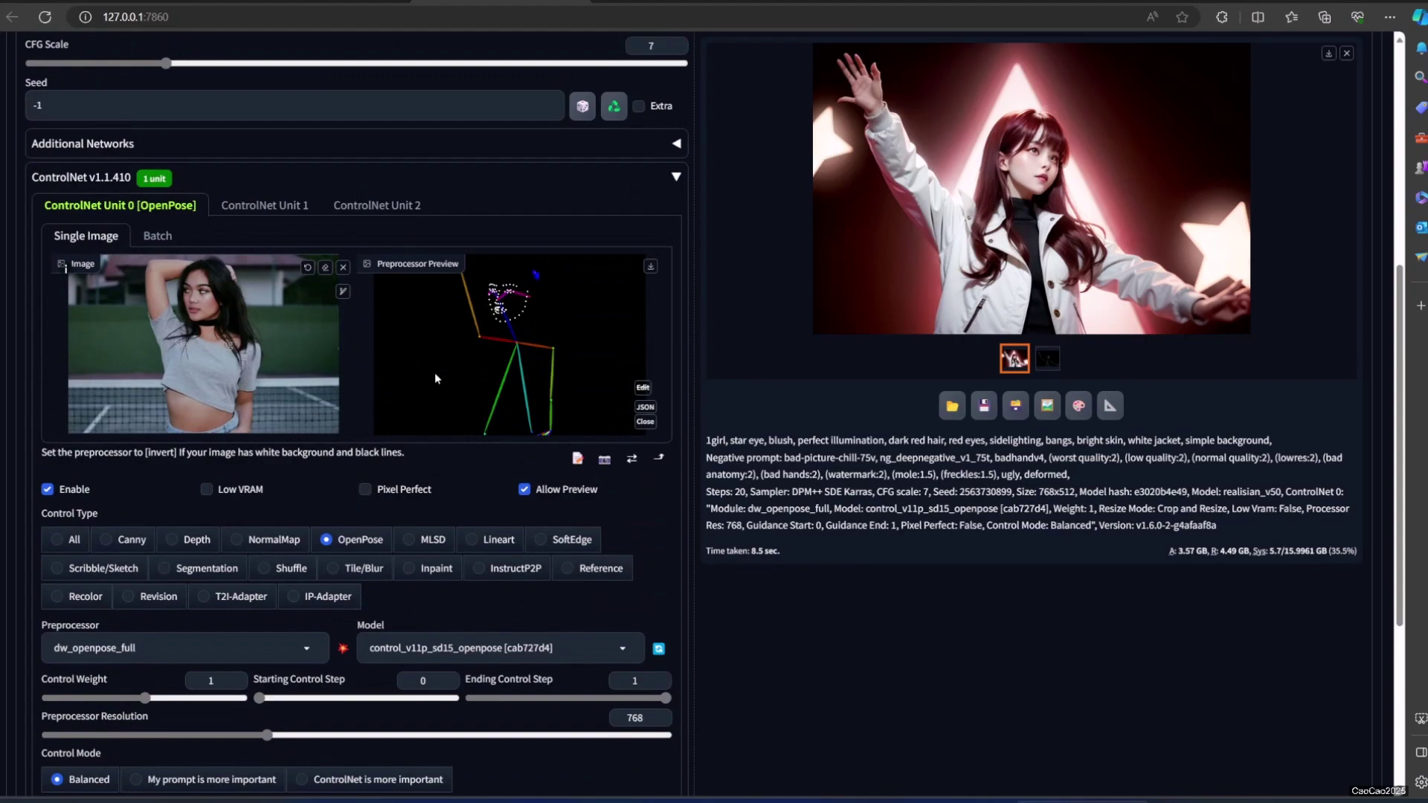
pyautogui.scroll(-3, 434, 373)
pyautogui.scroll(5, 496, 370)
pyautogui.scroll(8, 497, 369)
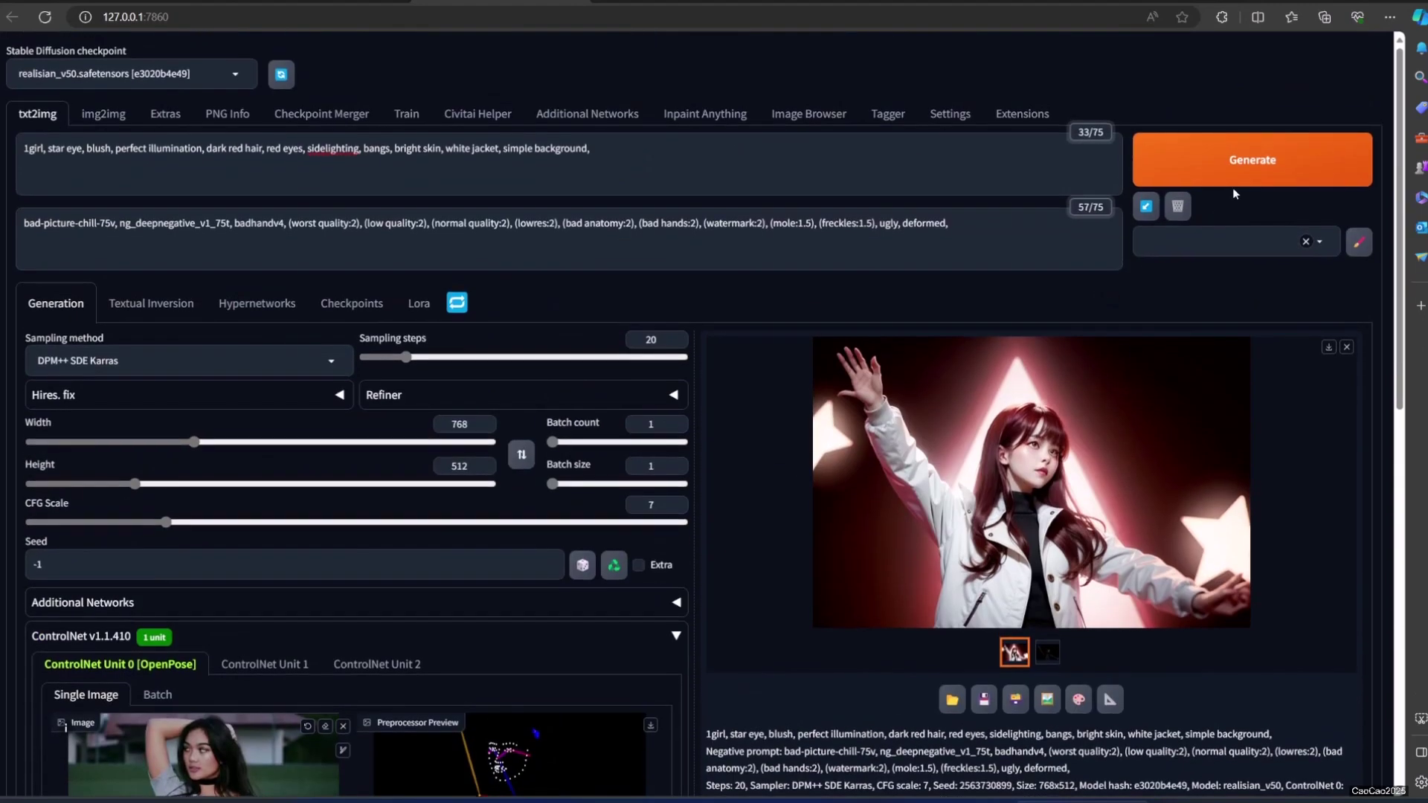
pyautogui.click(1234, 168)
pyautogui.scroll(-5, 781, 335)
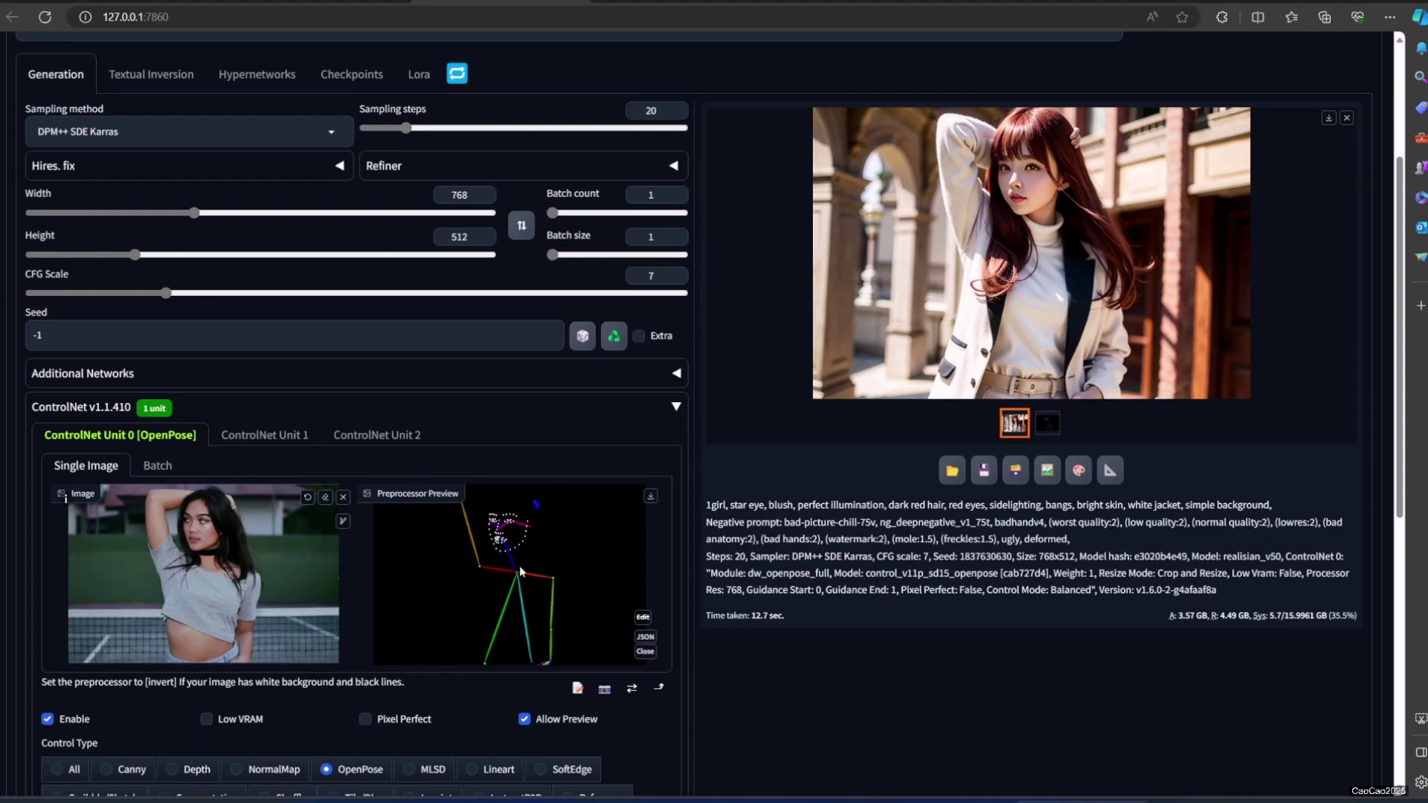
pyautogui.scroll(1, 522, 573)
pyautogui.click(1250, 49)
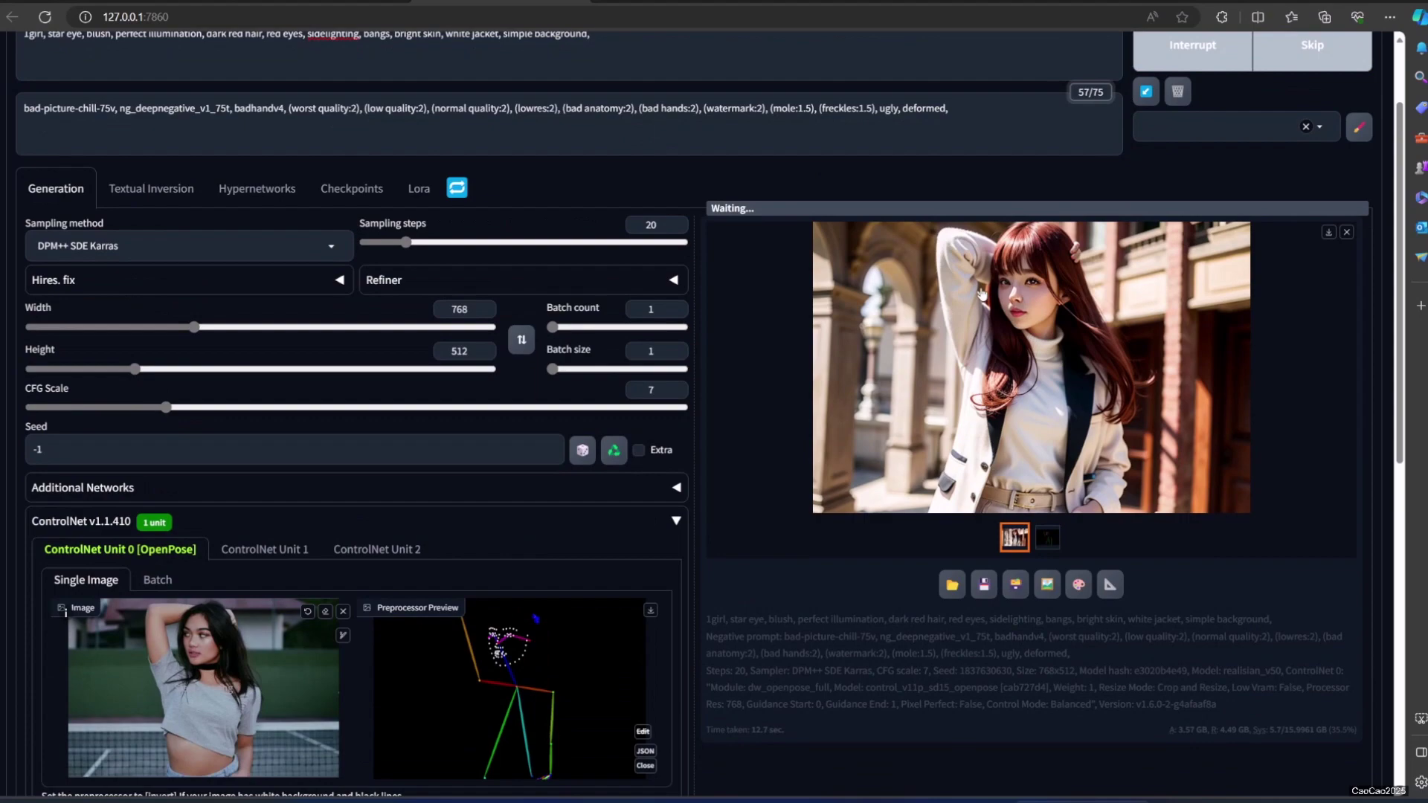
pyautogui.scroll(1, 987, 291)
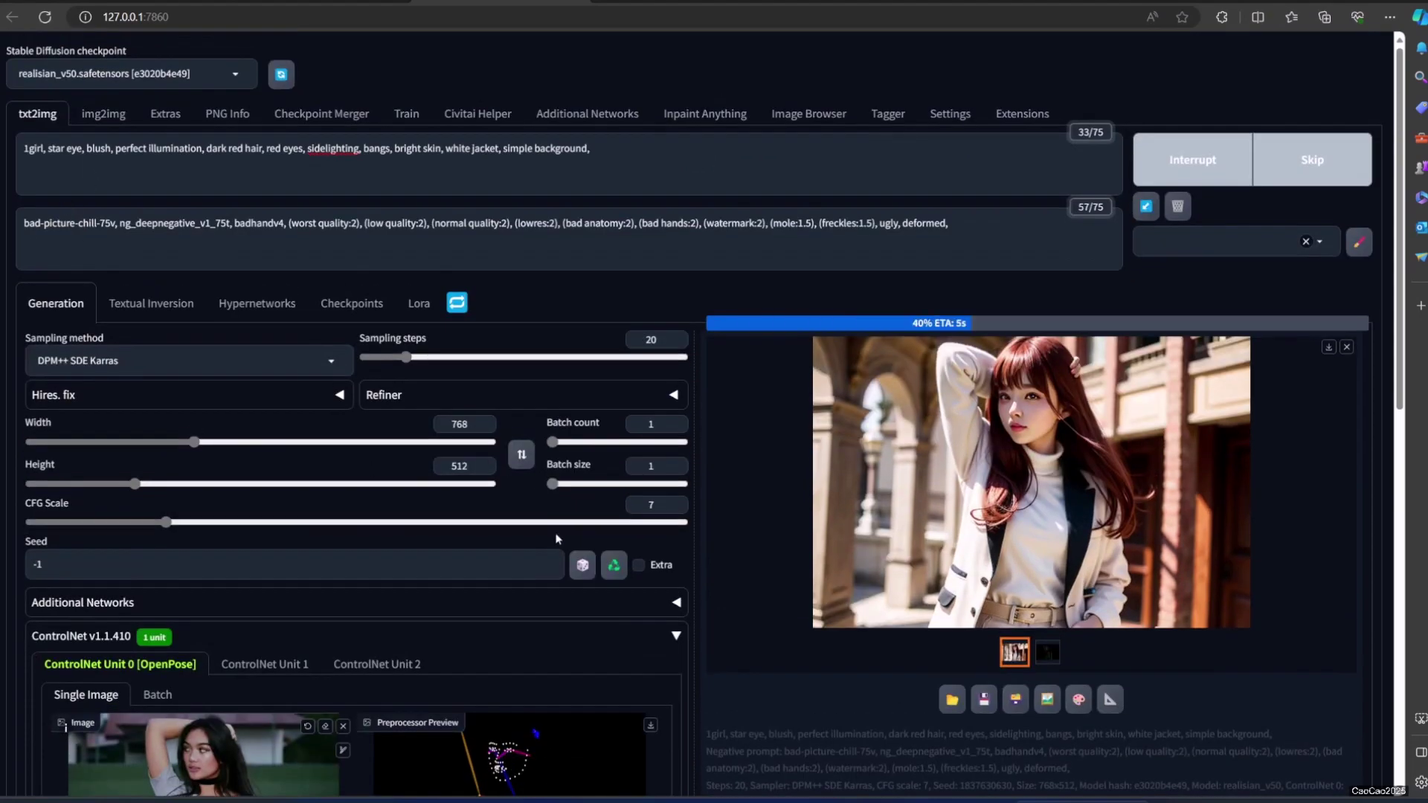
pyautogui.scroll(-2, 557, 539)
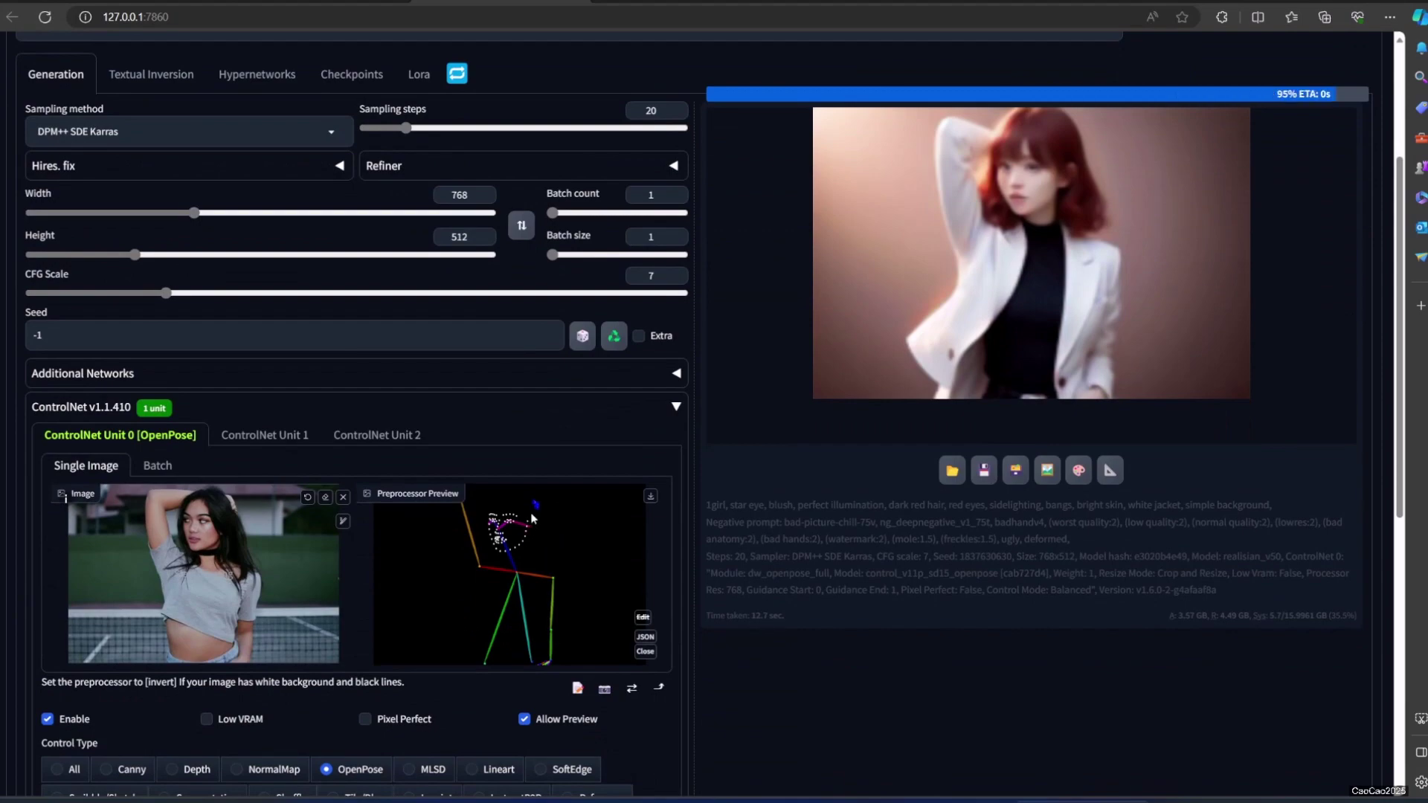
pyautogui.scroll(5, 685, 496)
pyautogui.scroll(-3, 685, 500)
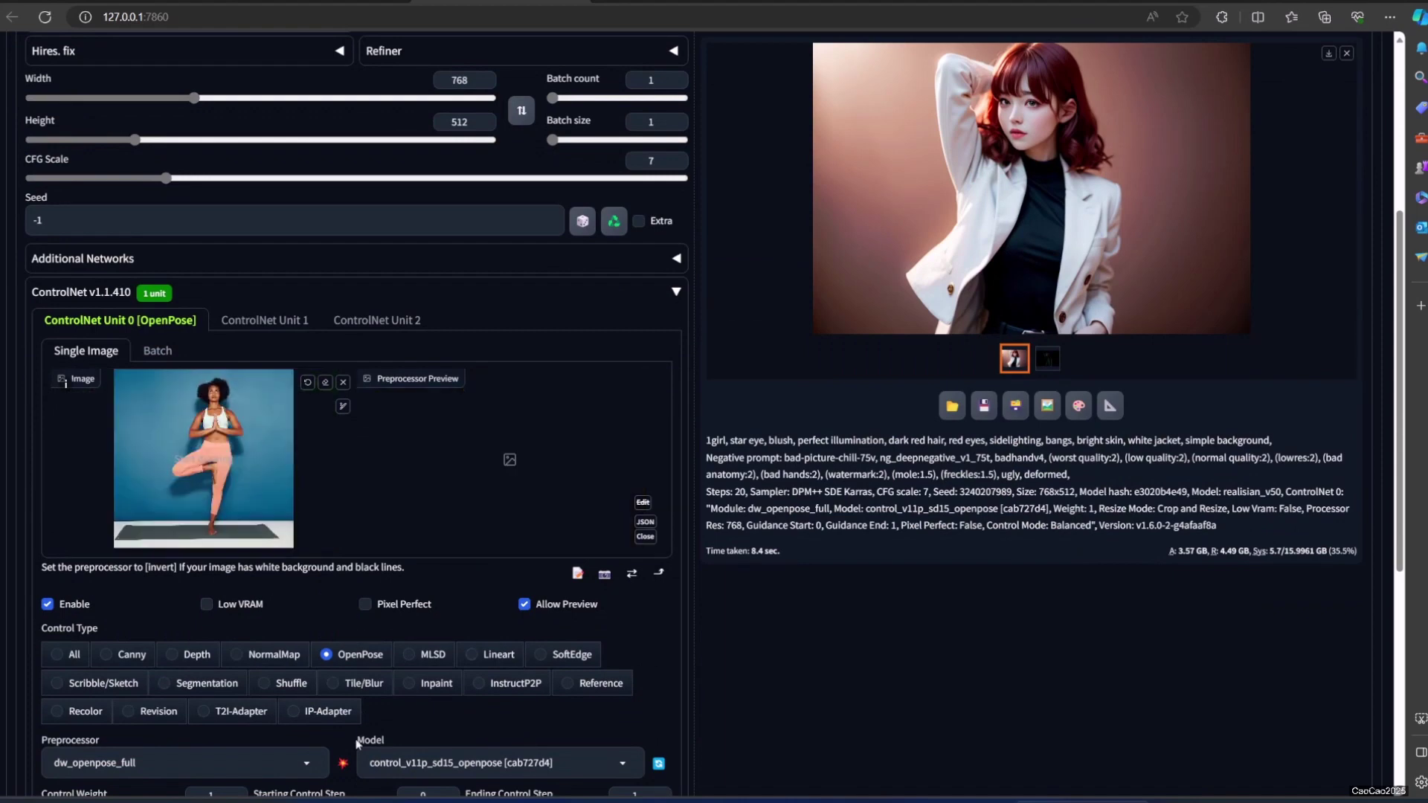
# Extract the yoga pose and generate two taller portraits, viewing each full size
pyautogui.click(344, 762)
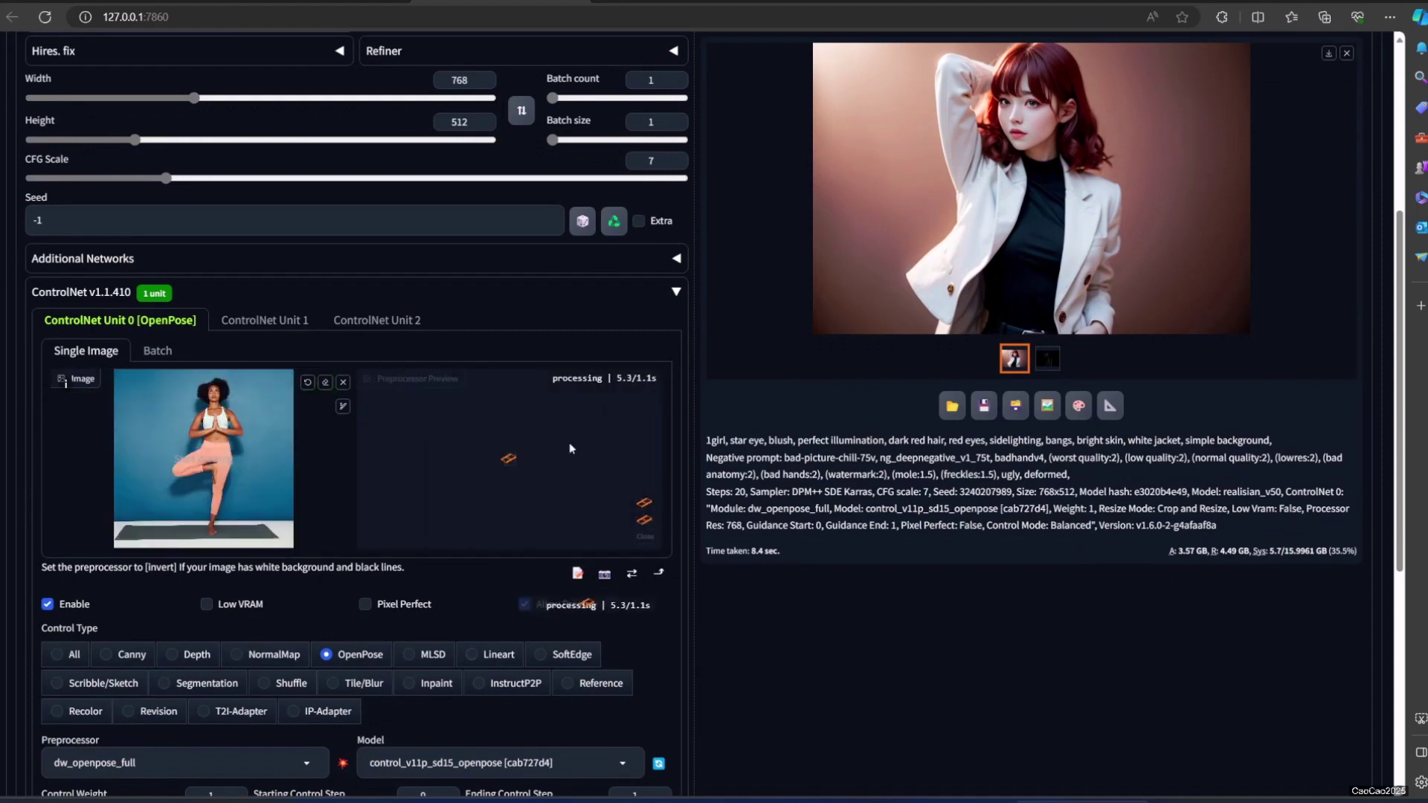
pyautogui.scroll(3, 570, 449)
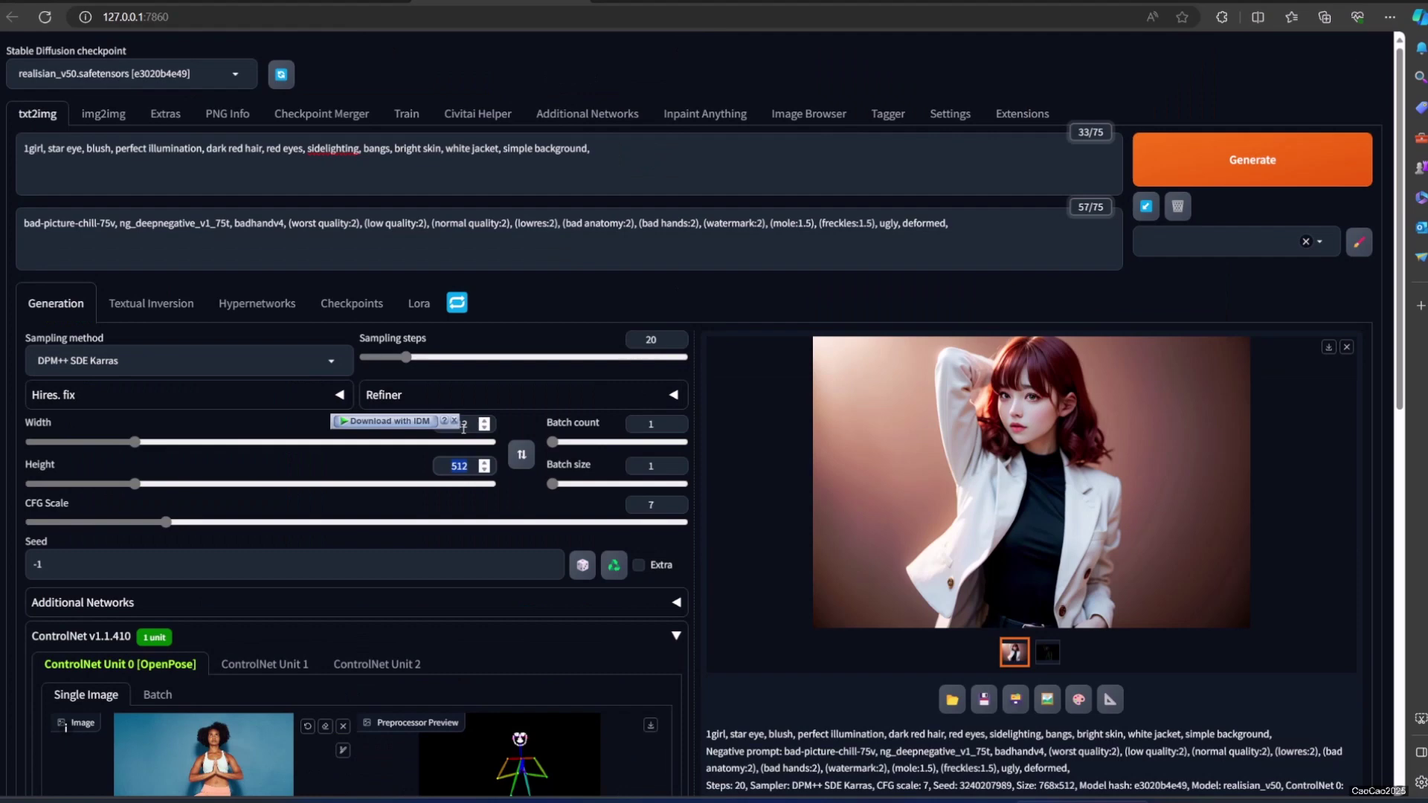
pyautogui.write('768')
pyautogui.click(1253, 159)
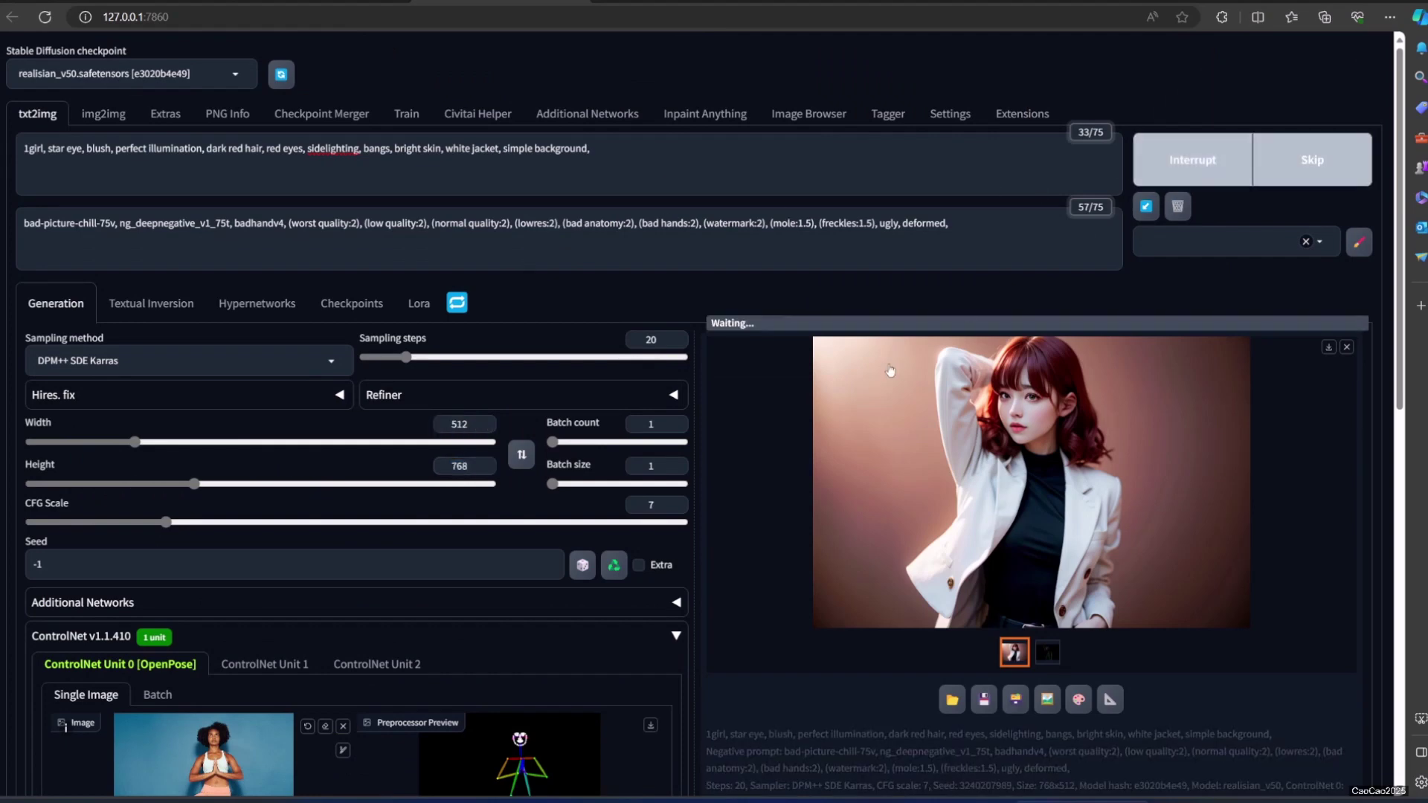
pyautogui.scroll(-1, 954, 438)
pyautogui.click(1007, 435)
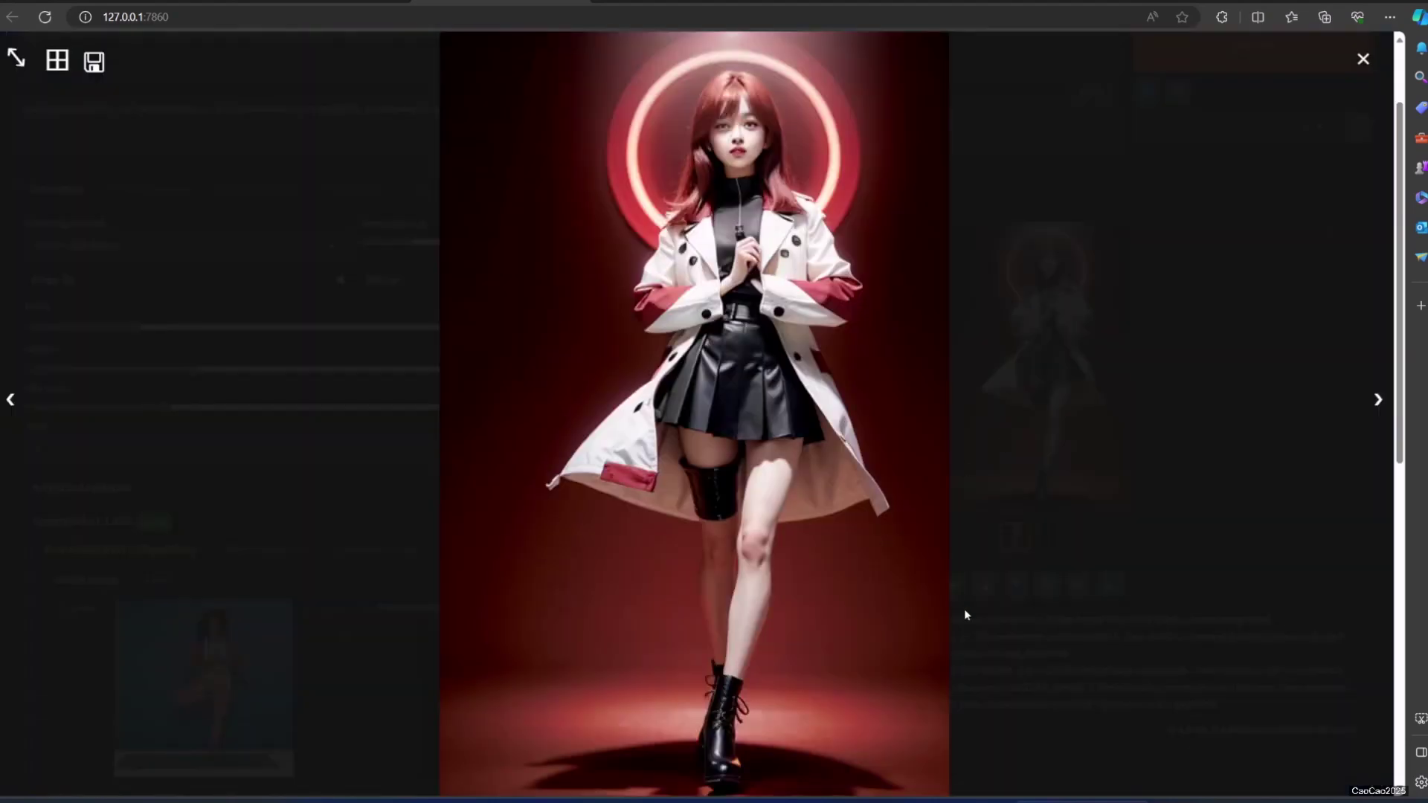
pyautogui.click(1090, 506)
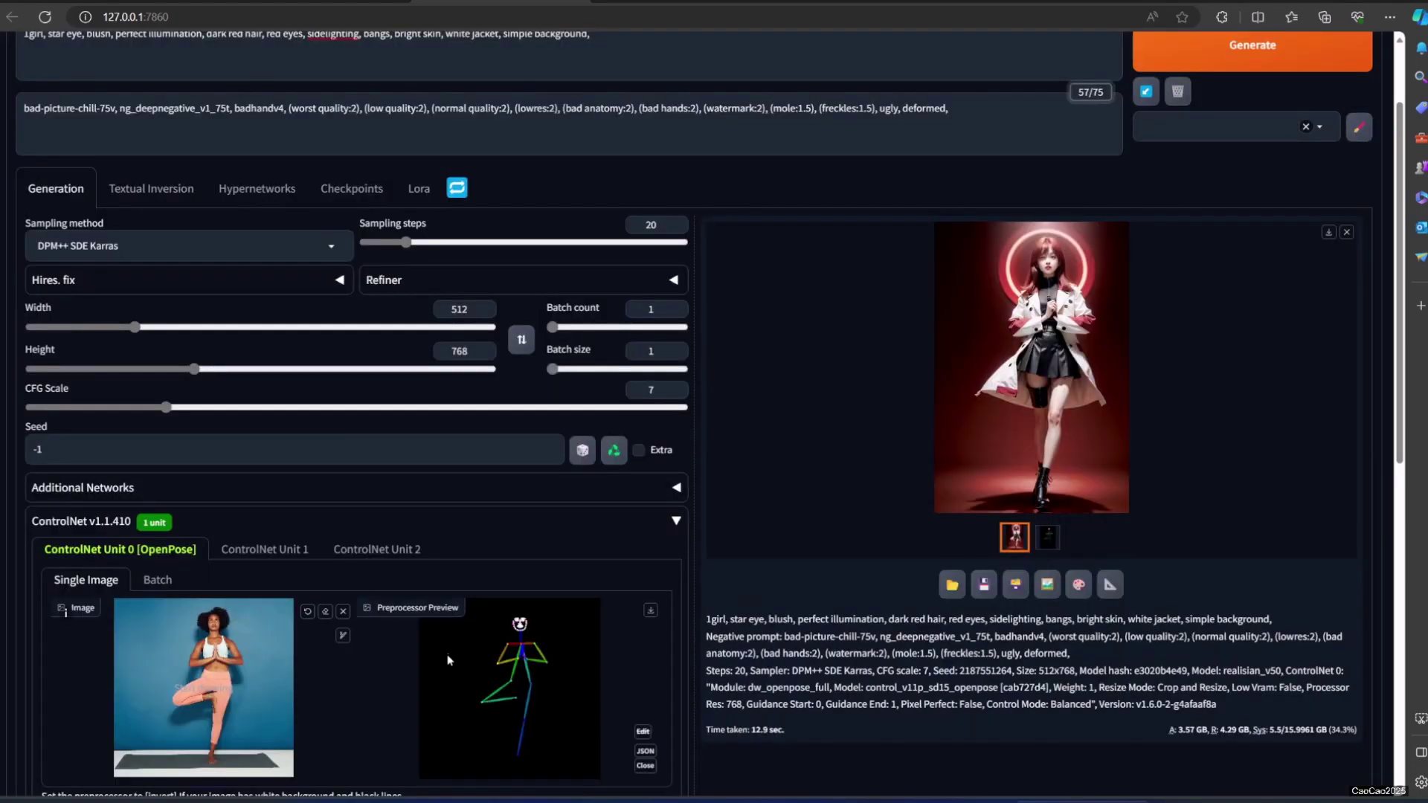
pyautogui.scroll(-4, 545, 343)
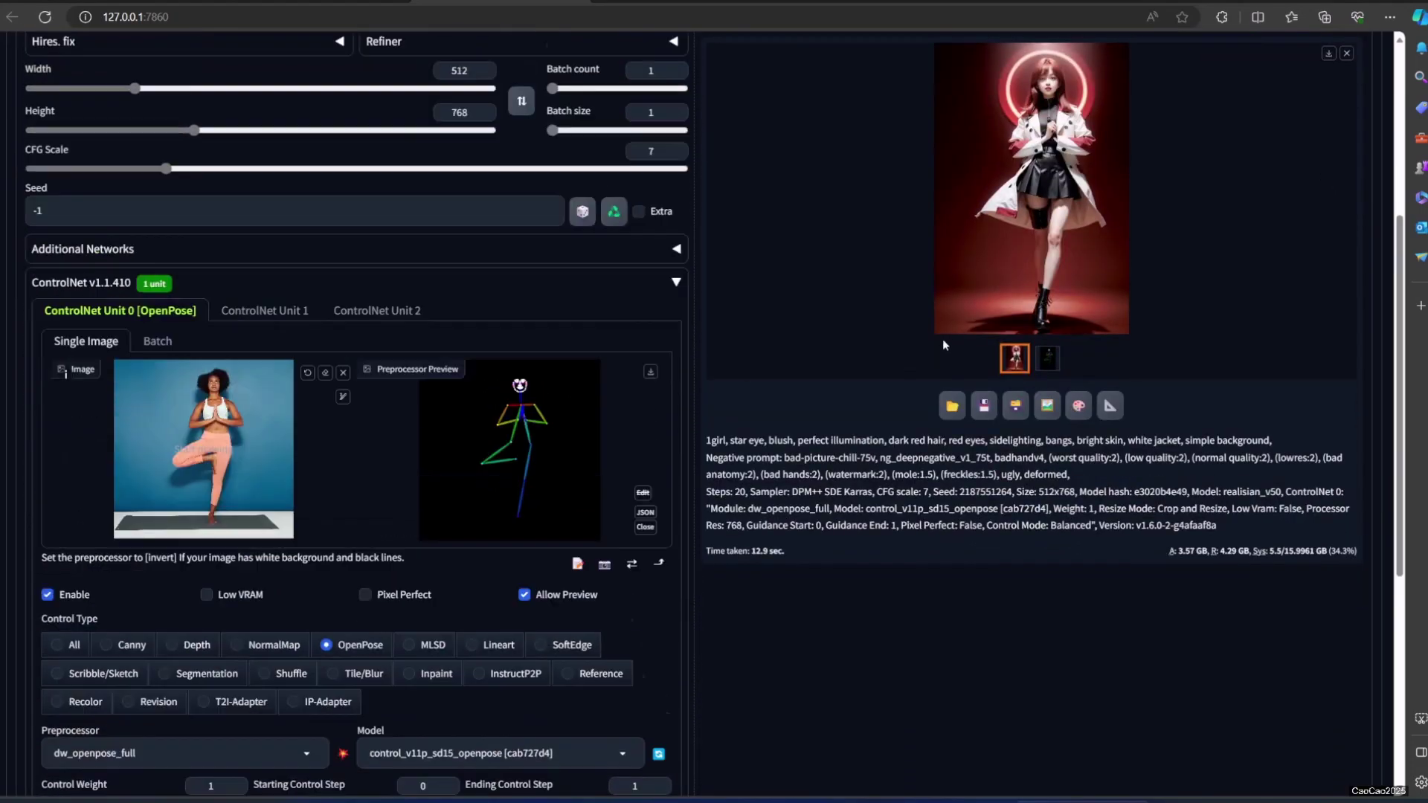
pyautogui.scroll(10, 480, 360)
pyautogui.click(1211, 167)
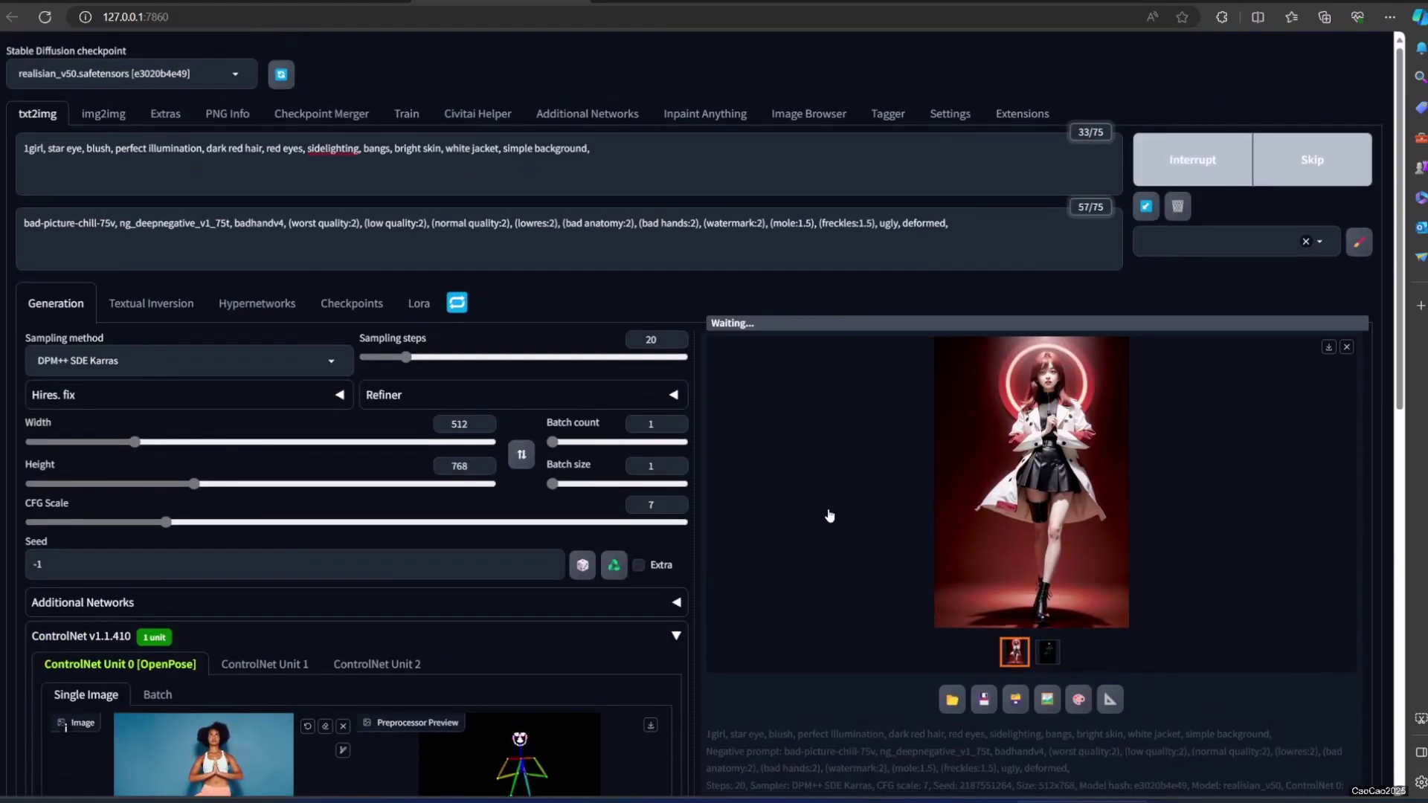
pyautogui.scroll(-1, 827, 516)
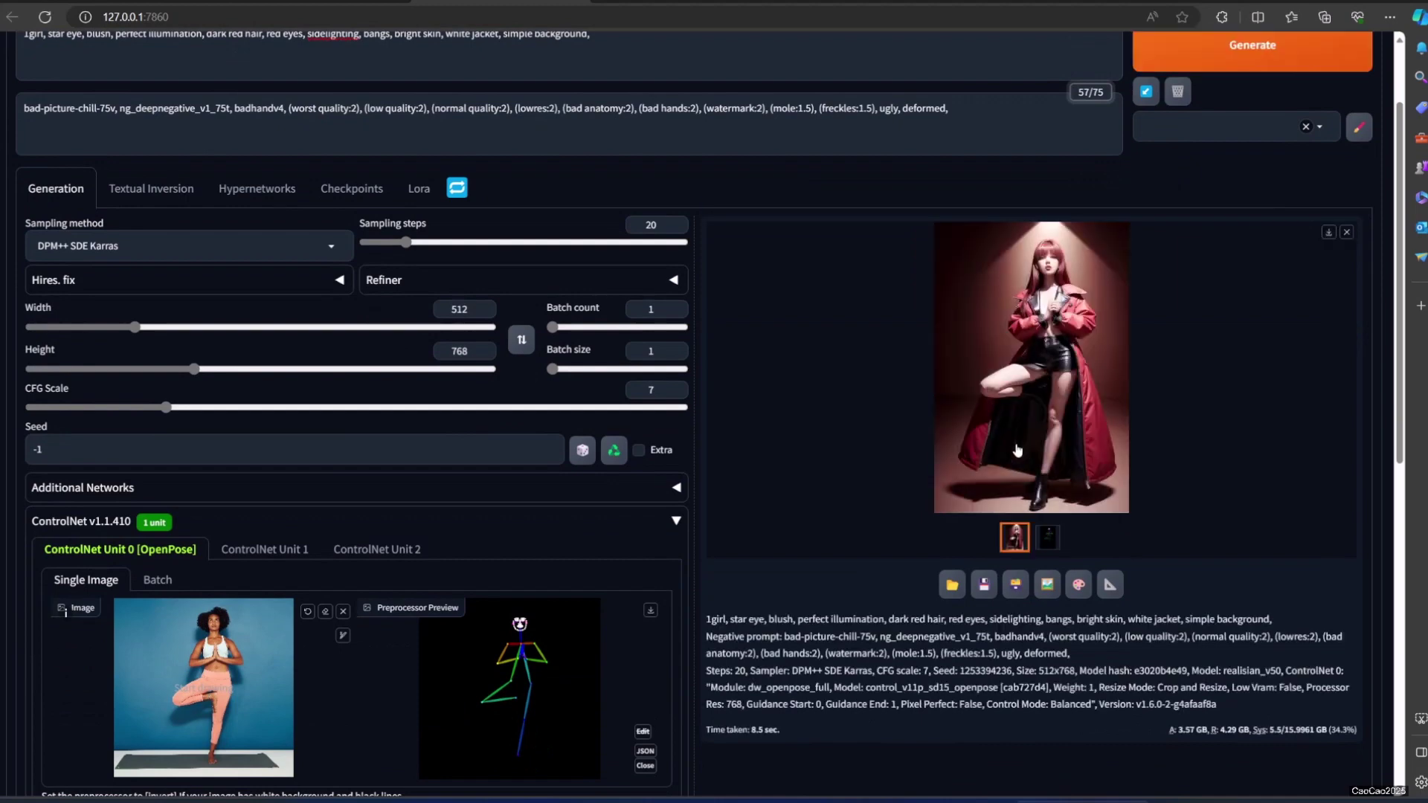
pyautogui.click(1023, 419)
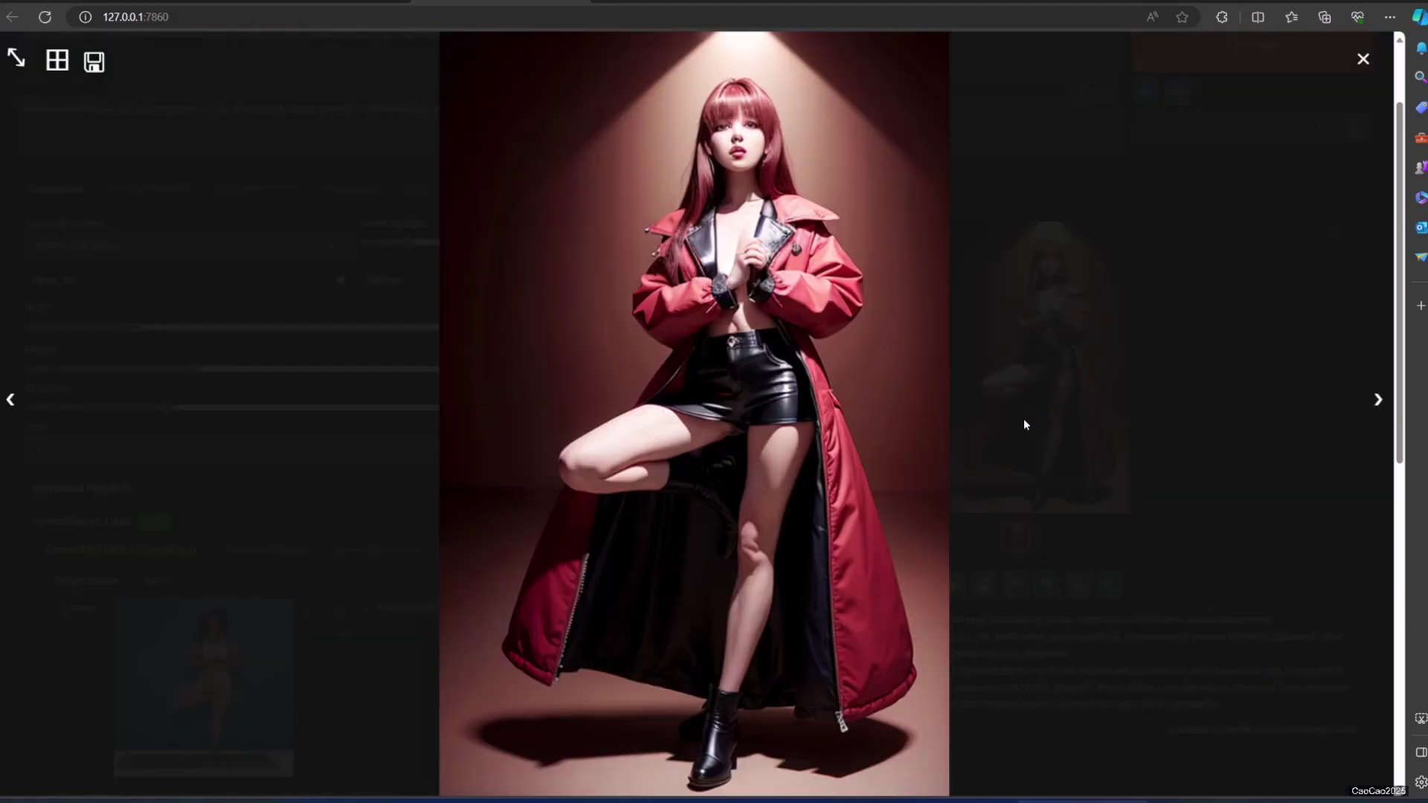
pyautogui.click(1128, 389)
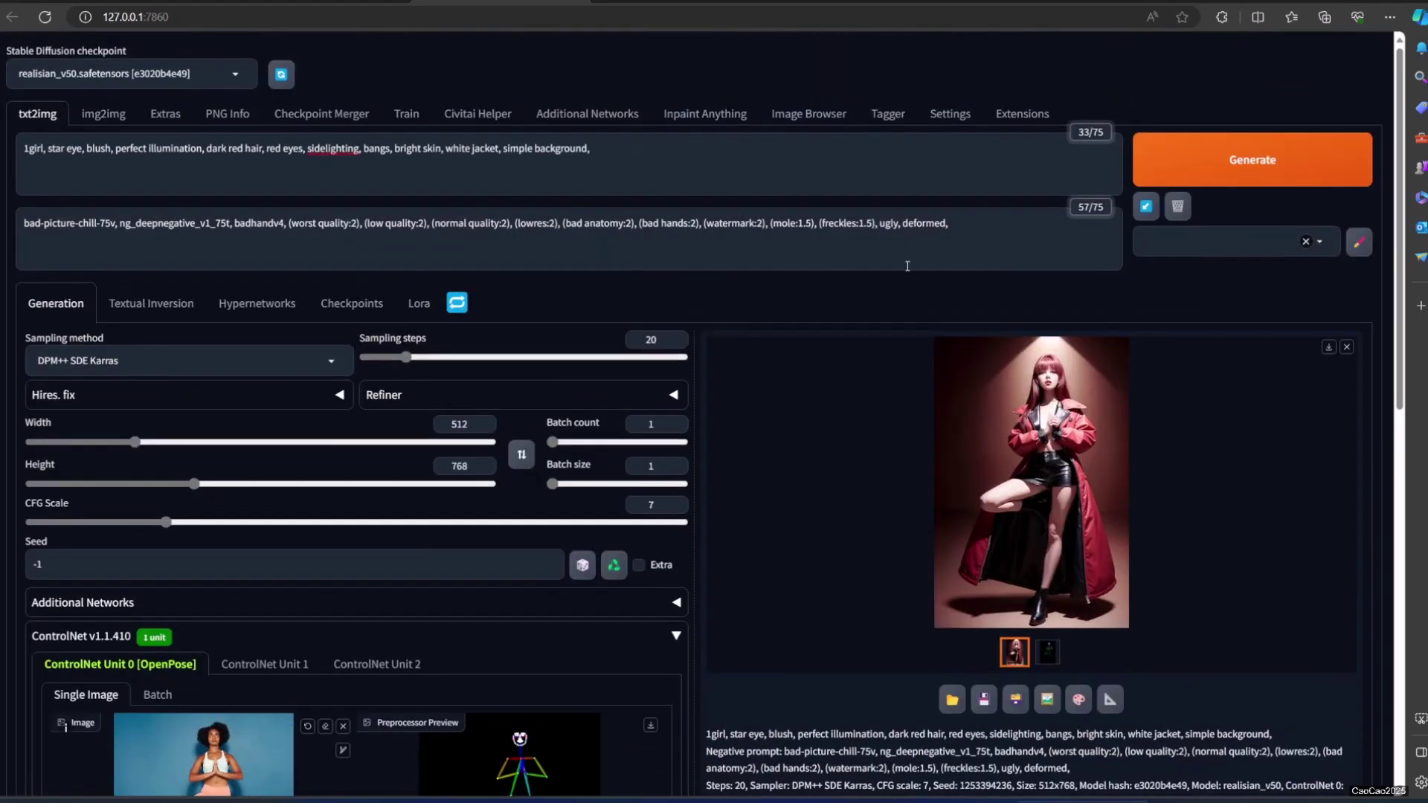
# Add an nsfw tag to the negative prompt and regenerate, viewing the result
pyautogui.click(964, 237)
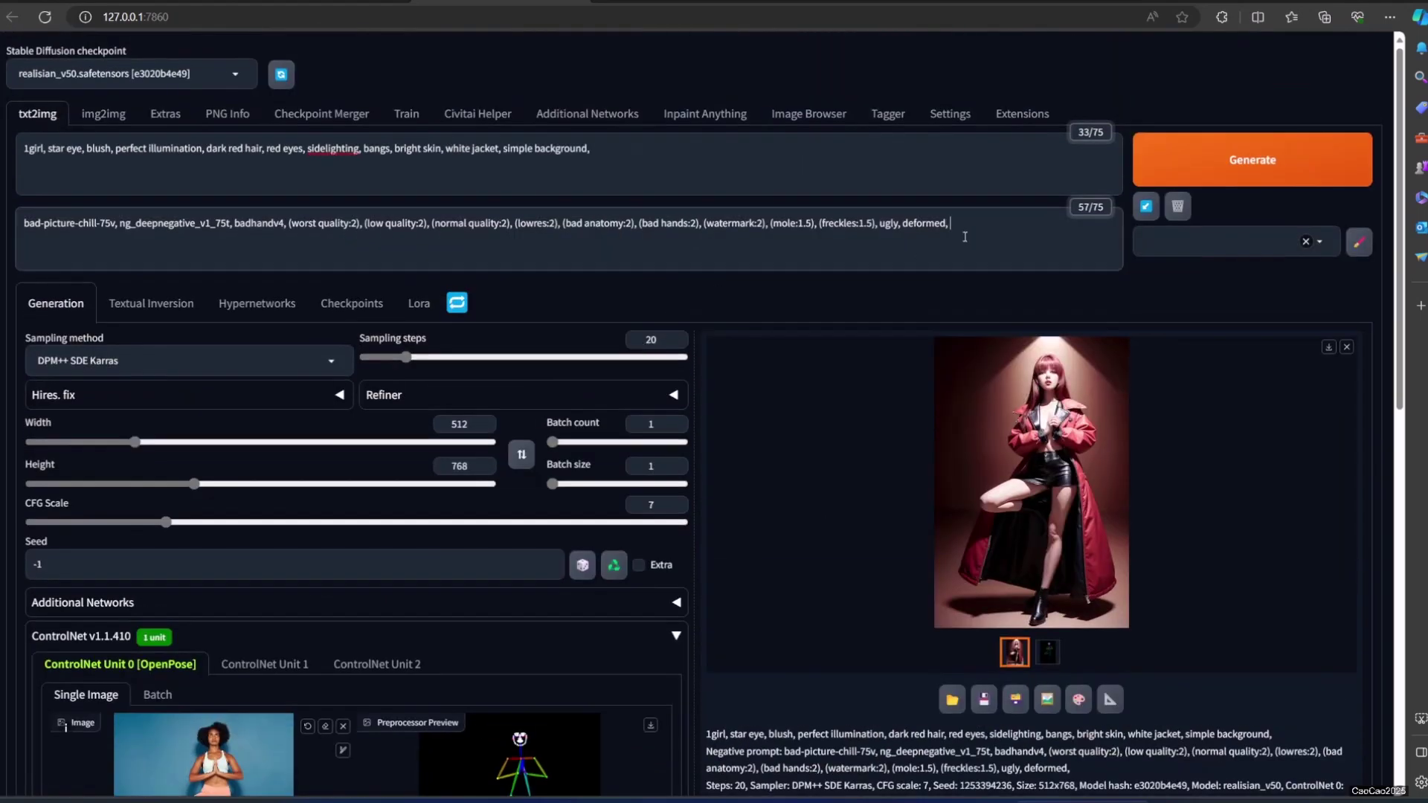
pyautogui.write('nsfw')
pyautogui.press('Return')
pyautogui.hotkey('ctrl', 'Return')
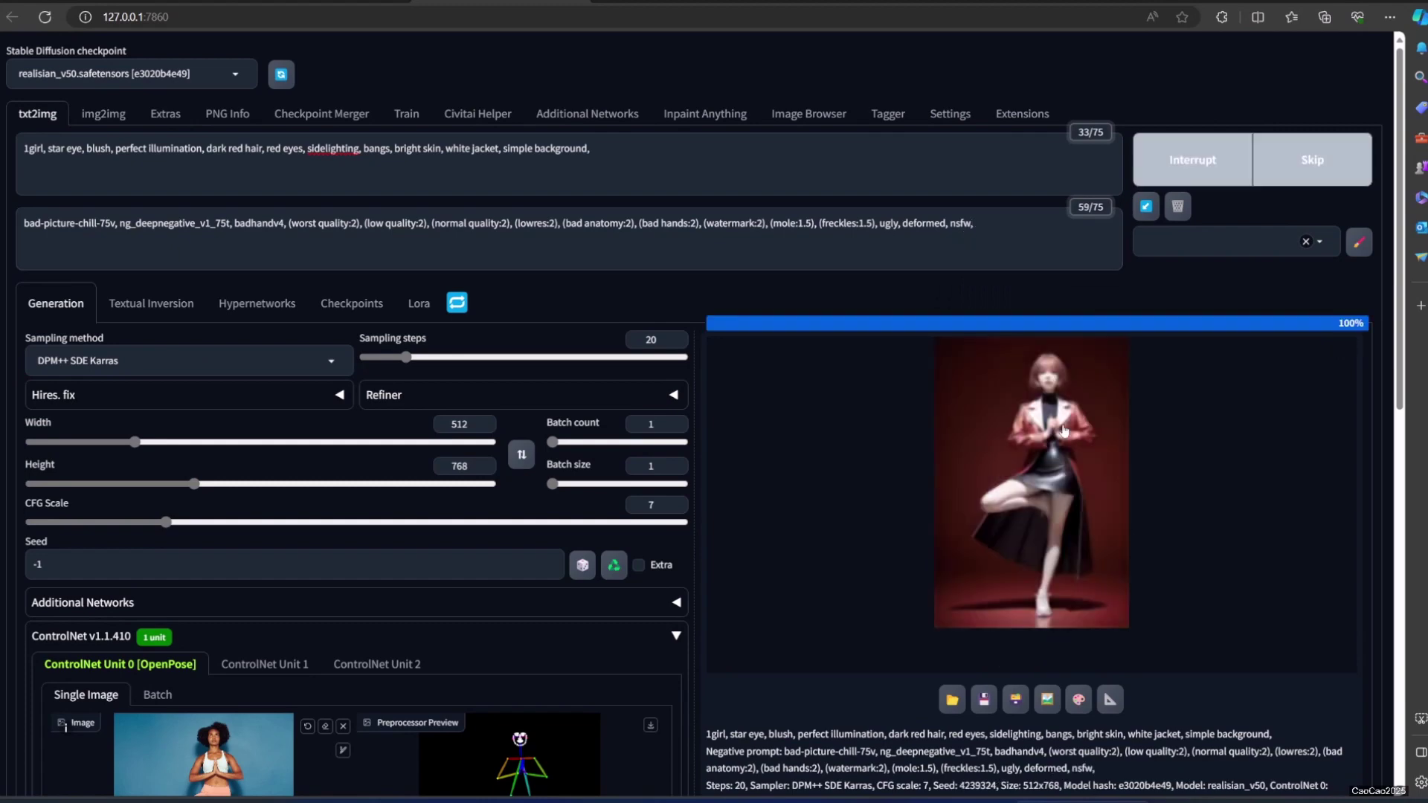
pyautogui.click(1040, 435)
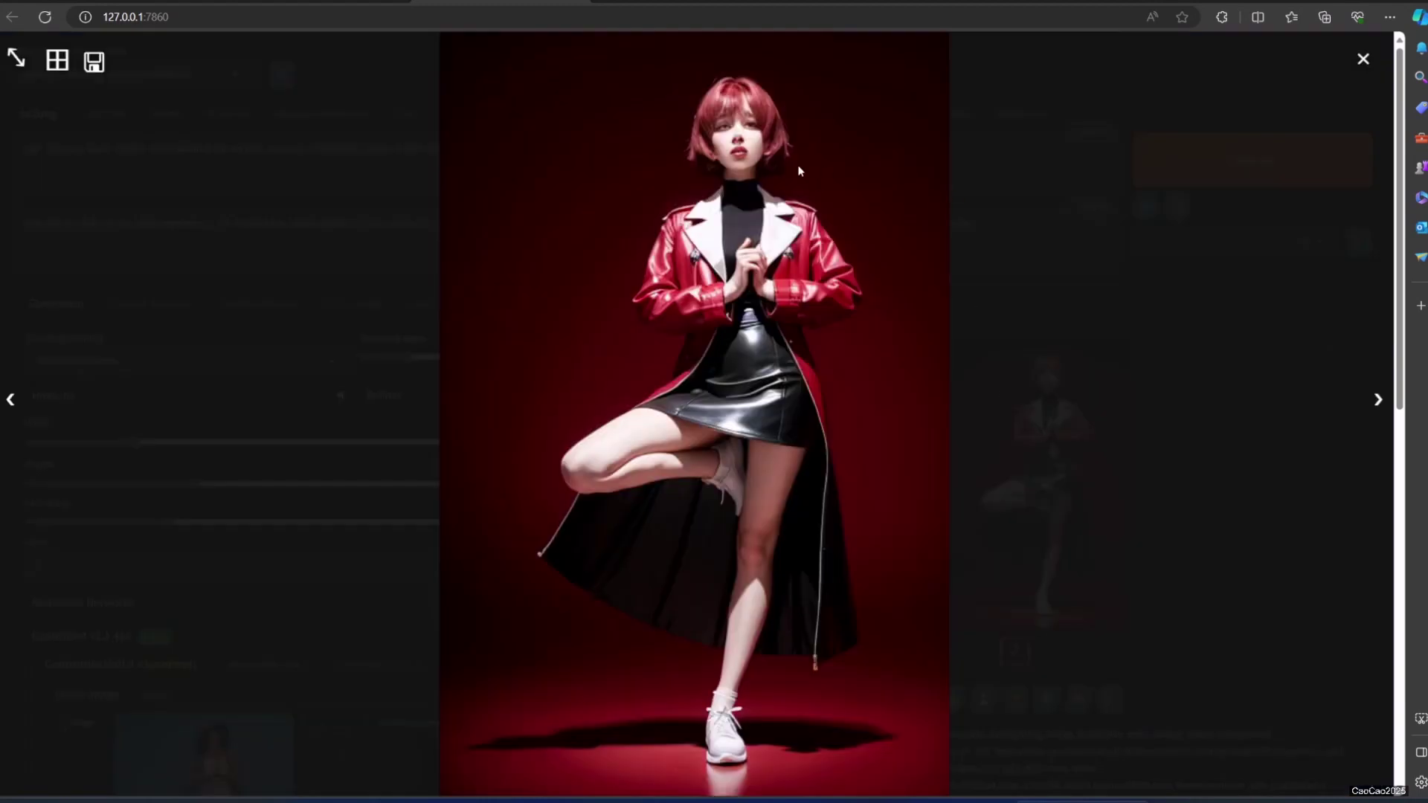
pyautogui.click(976, 305)
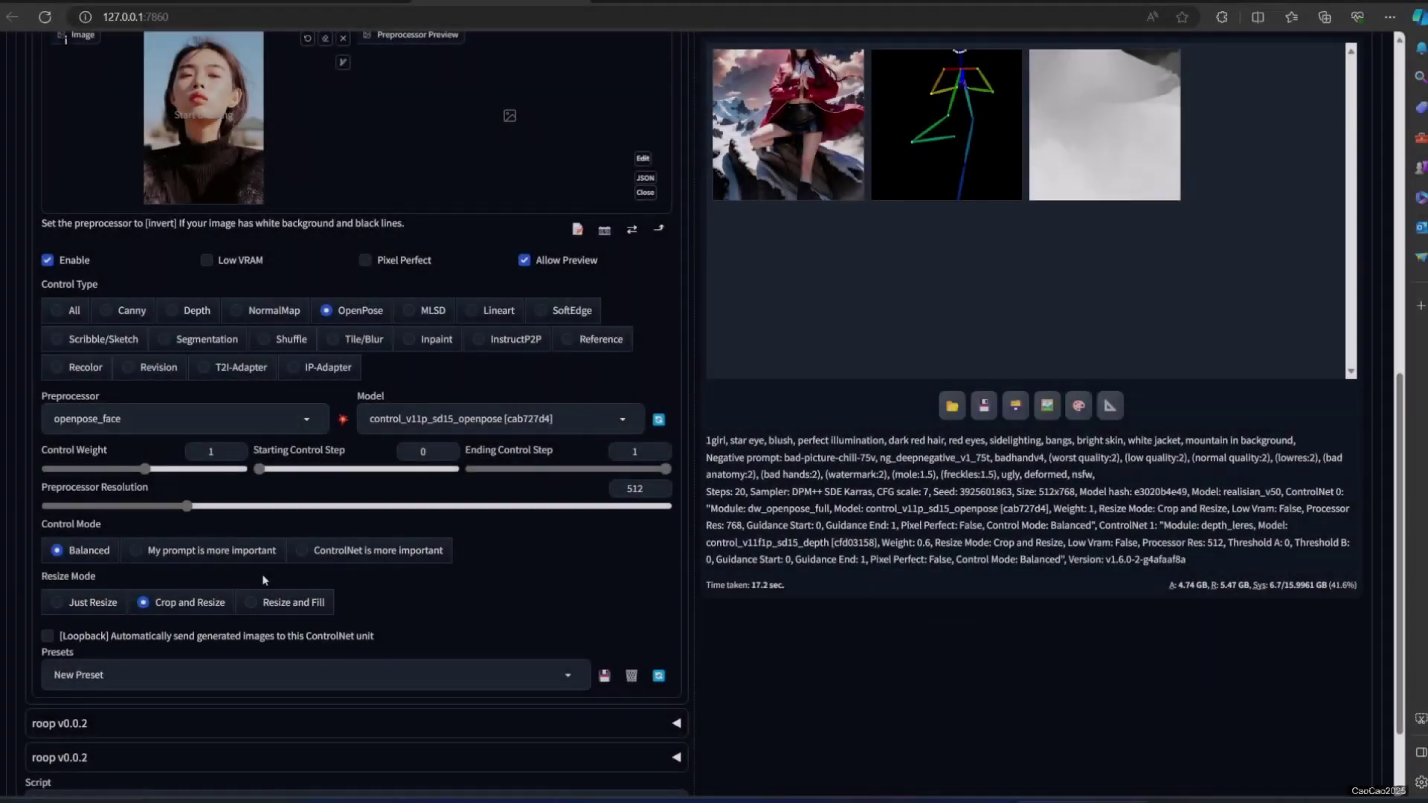
pyautogui.scroll(1, 264, 579)
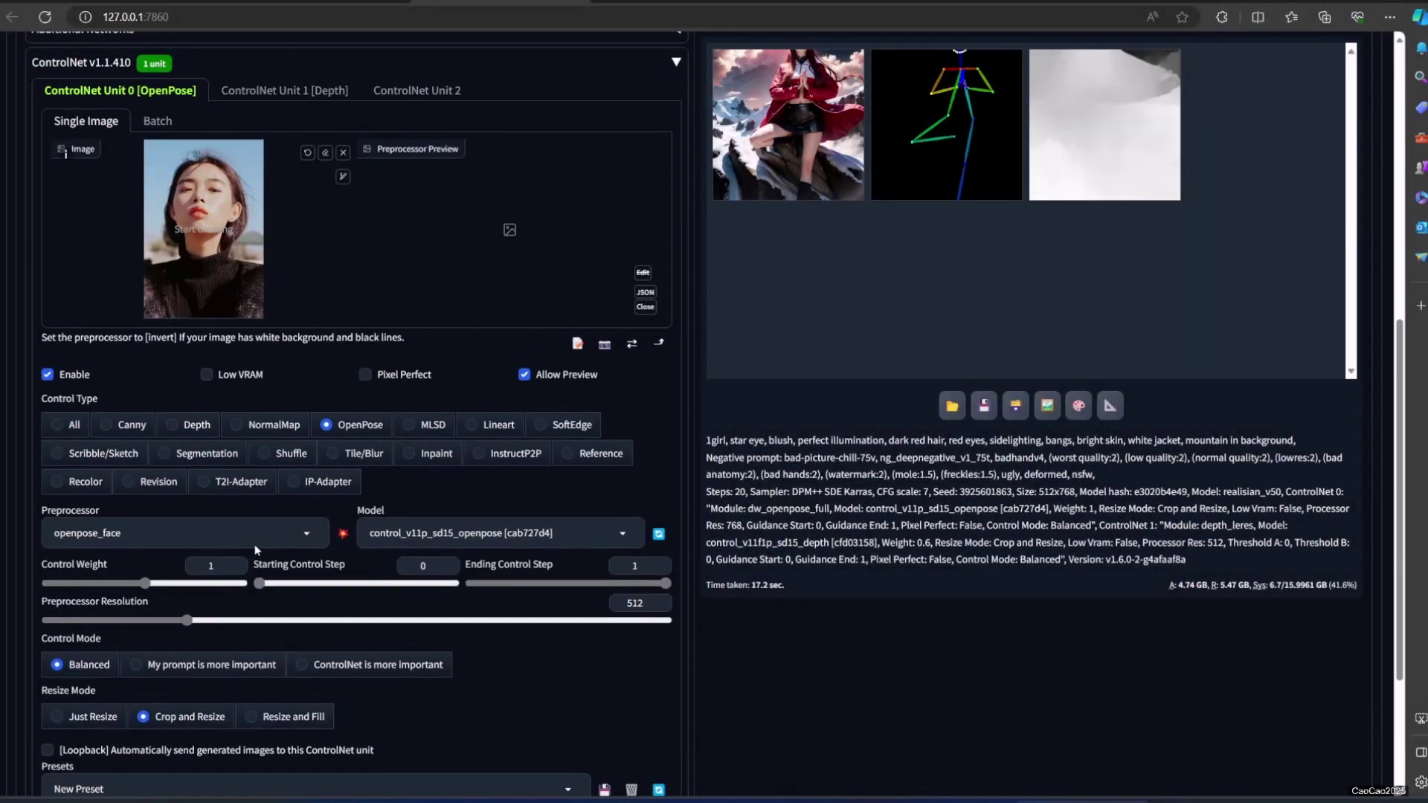
# Keep openpose_face, preview the detected face and body pose, and generate a portrait
pyautogui.click(254, 537)
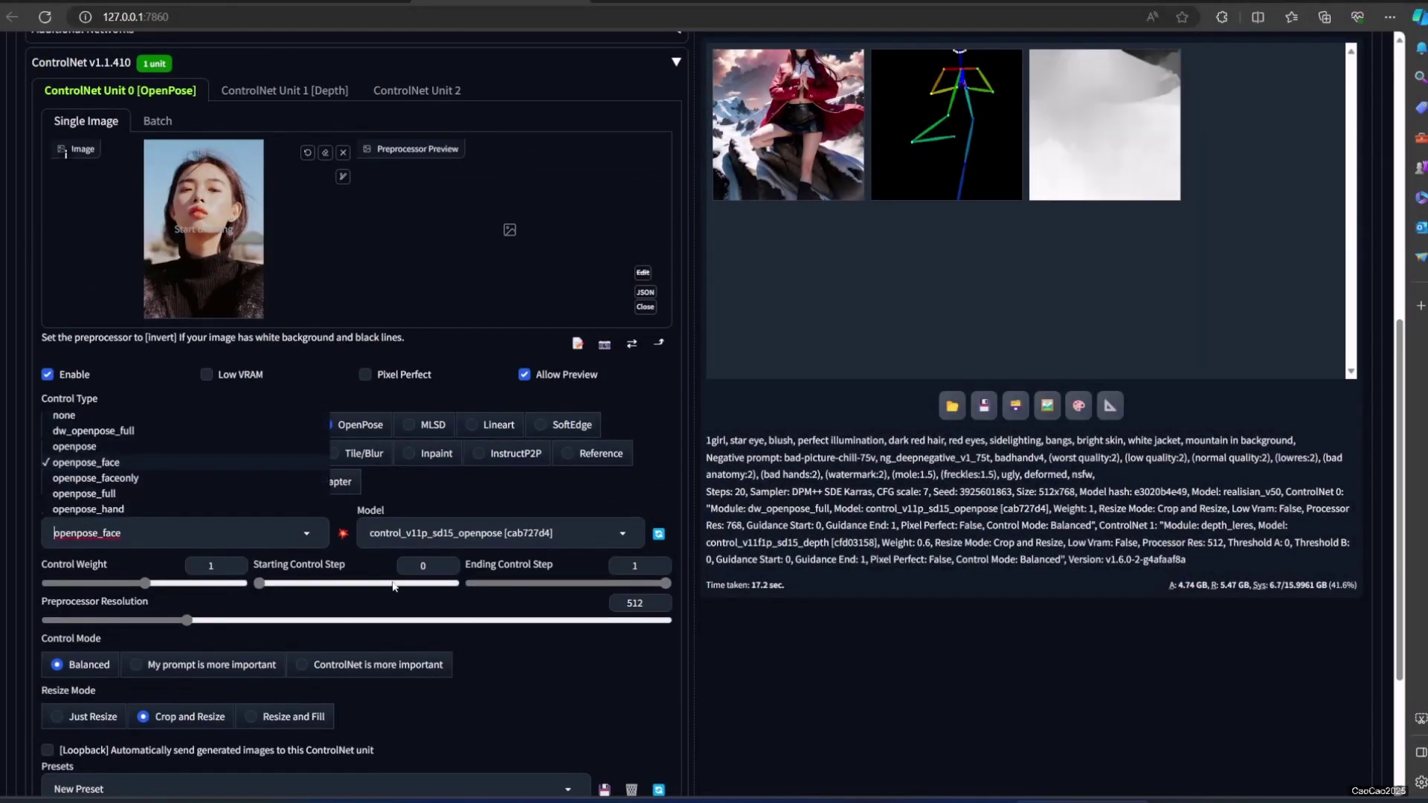
pyautogui.click(770, 711)
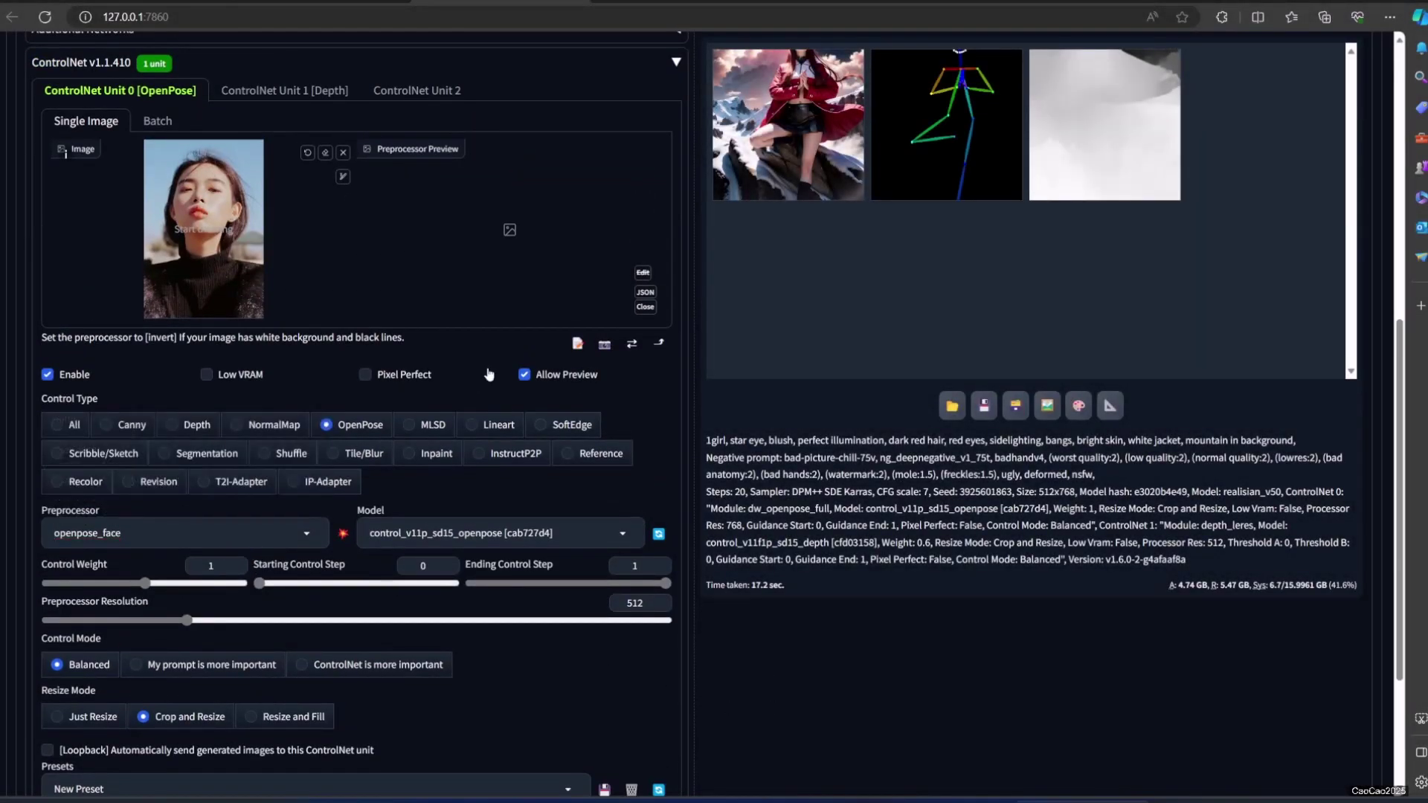
pyautogui.click(342, 536)
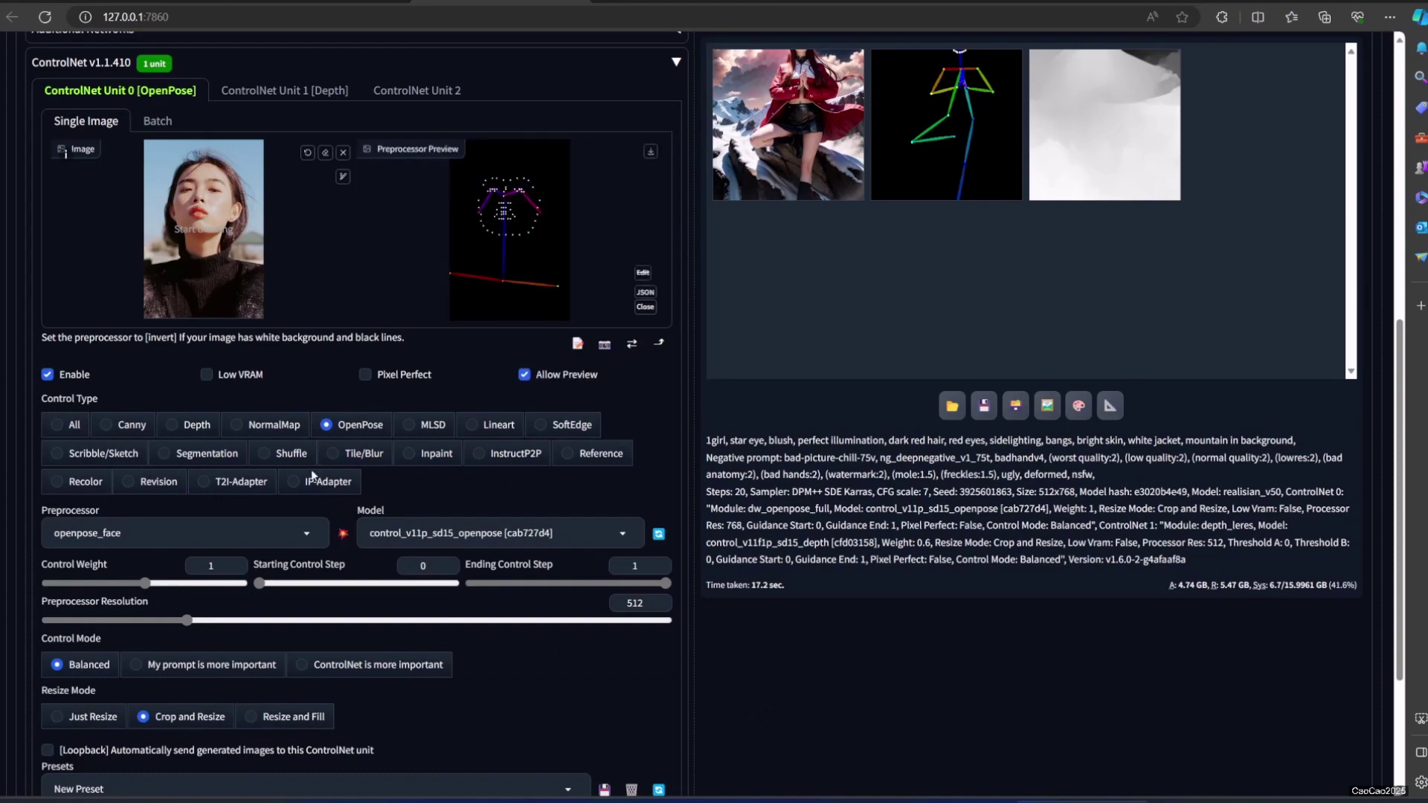
pyautogui.scroll(5, 718, 364)
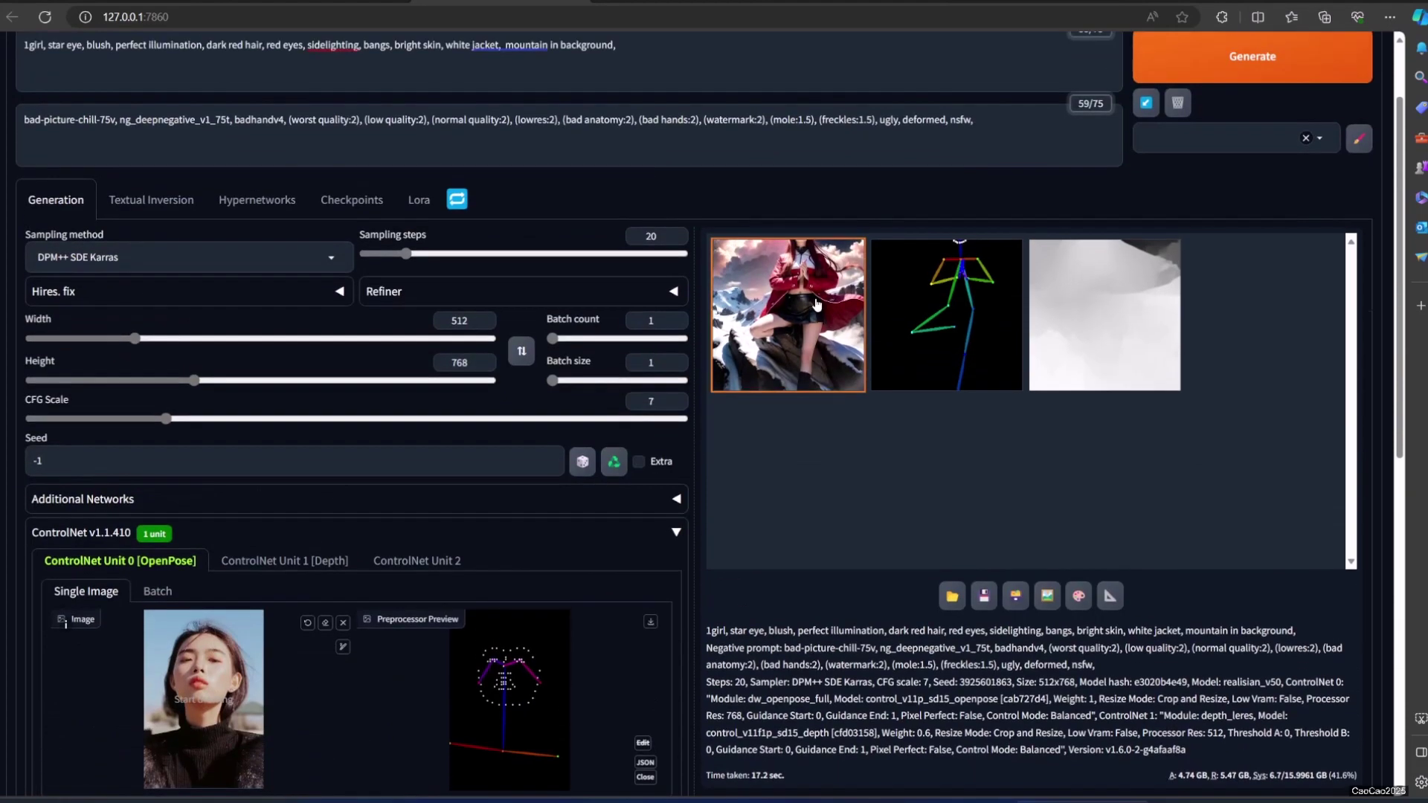
pyautogui.scroll(3, 717, 365)
pyautogui.hotkey('ctrl', 'Return')
pyautogui.scroll(-5, 555, 451)
pyautogui.scroll(-3, 555, 451)
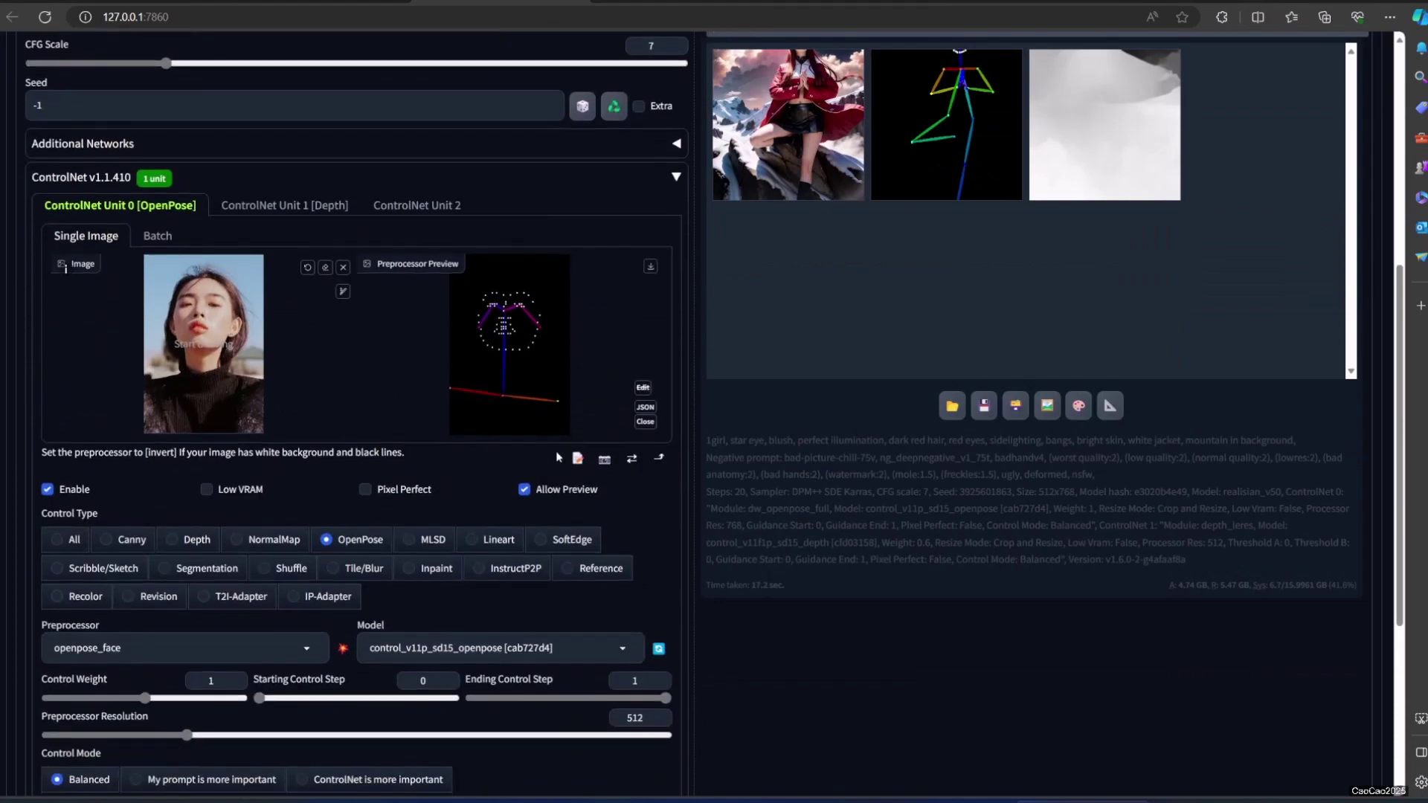
pyautogui.scroll(3, 544, 494)
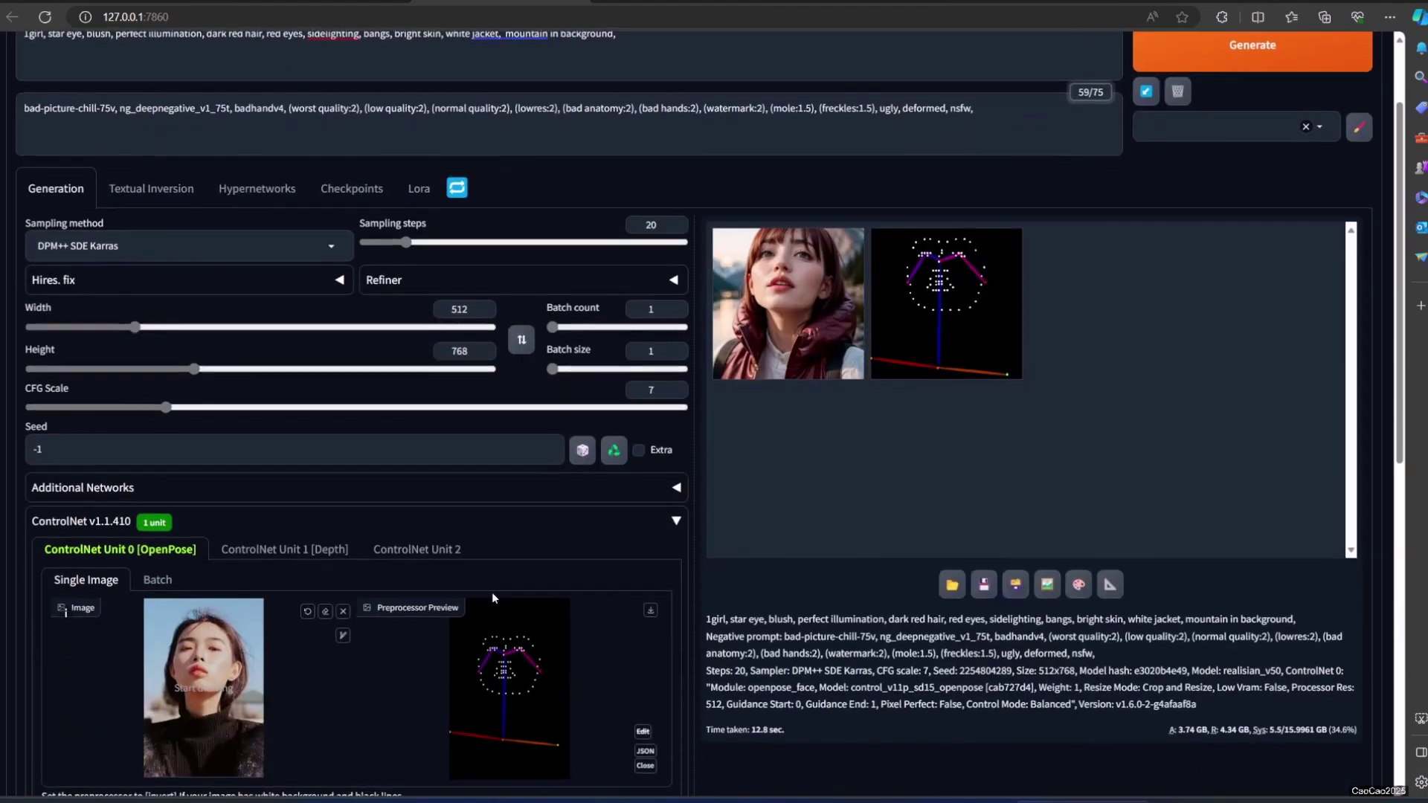
pyautogui.click(788, 303)
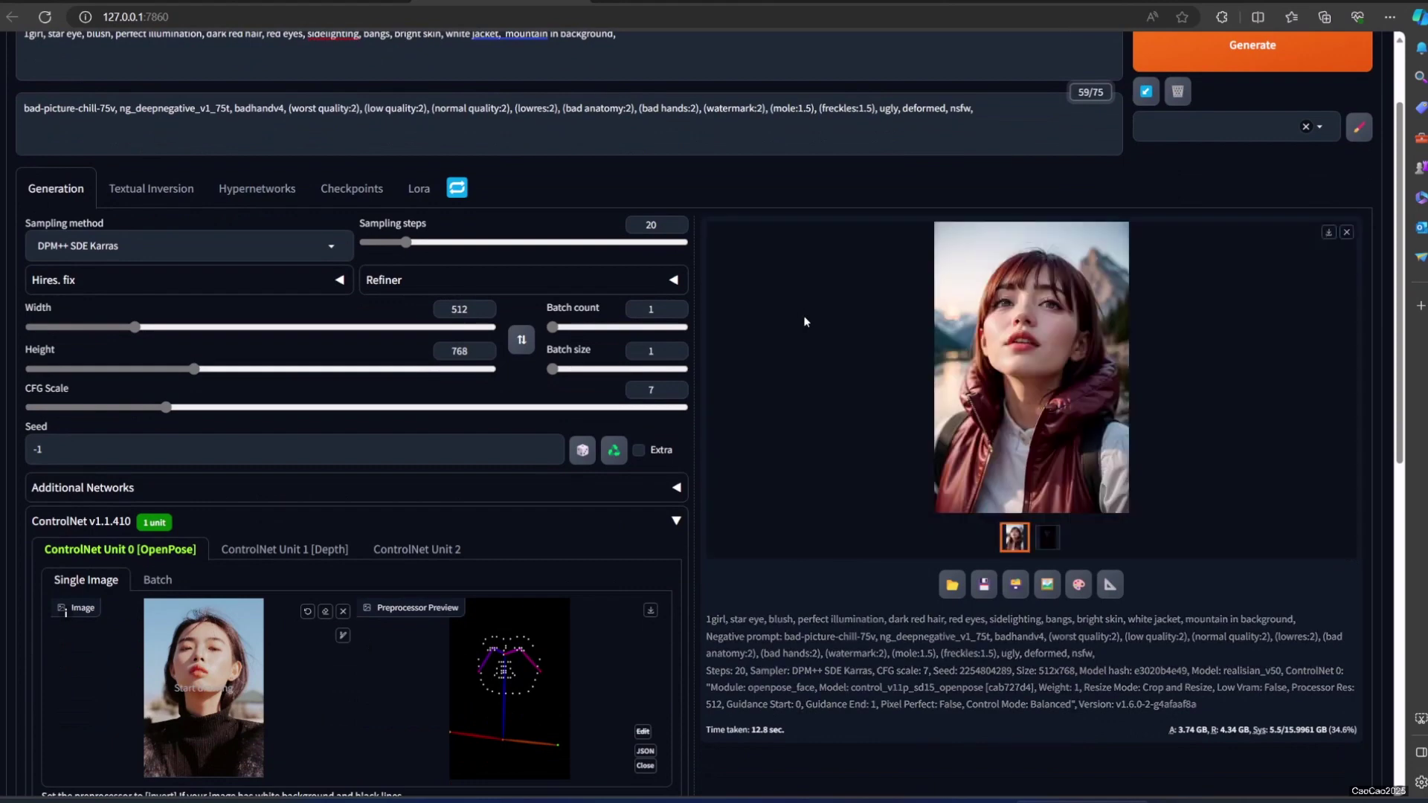
# Replace the reference with another woman's photo, extract her pose, and generate two portraits
pyautogui.click(344, 612)
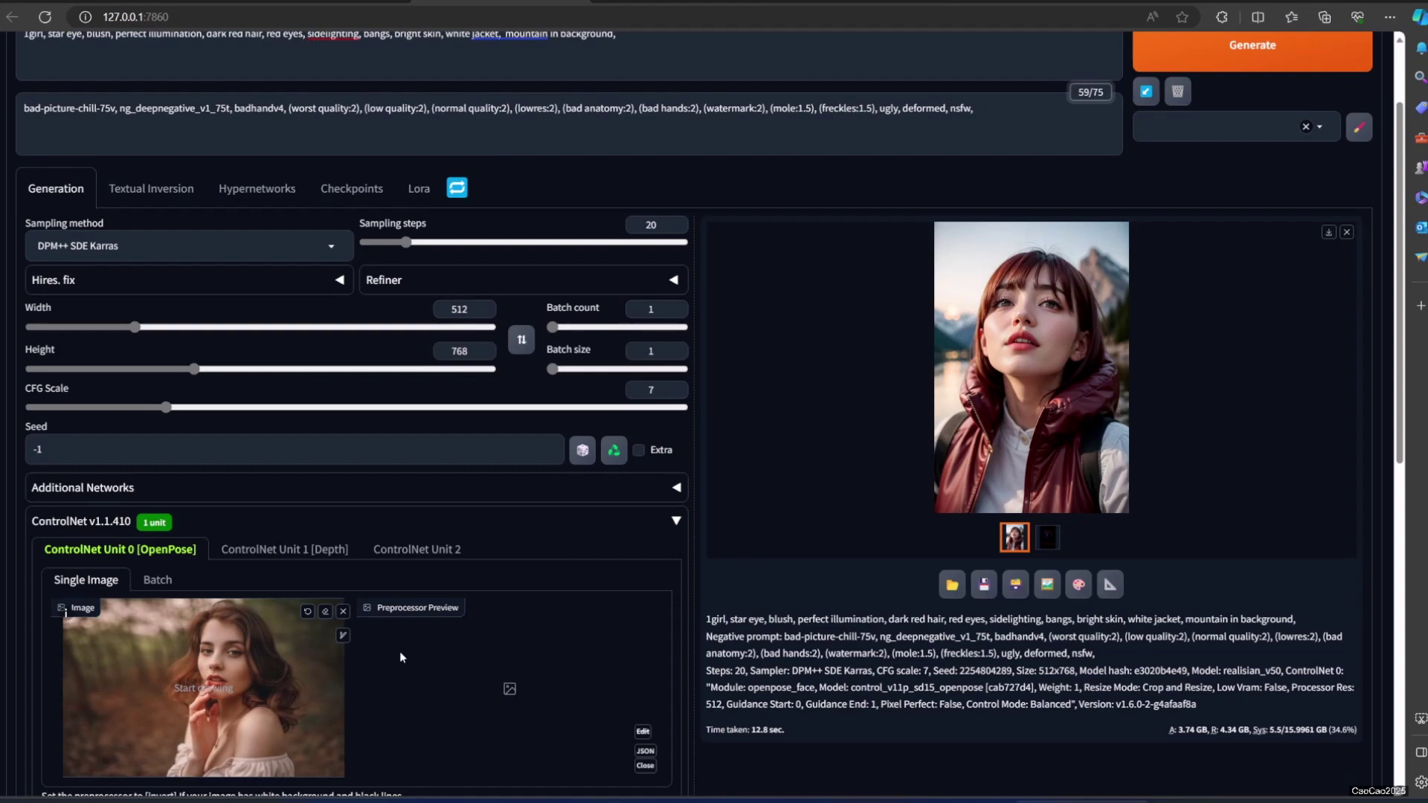
pyautogui.scroll(-1, 400, 651)
pyautogui.scroll(-1, 363, 731)
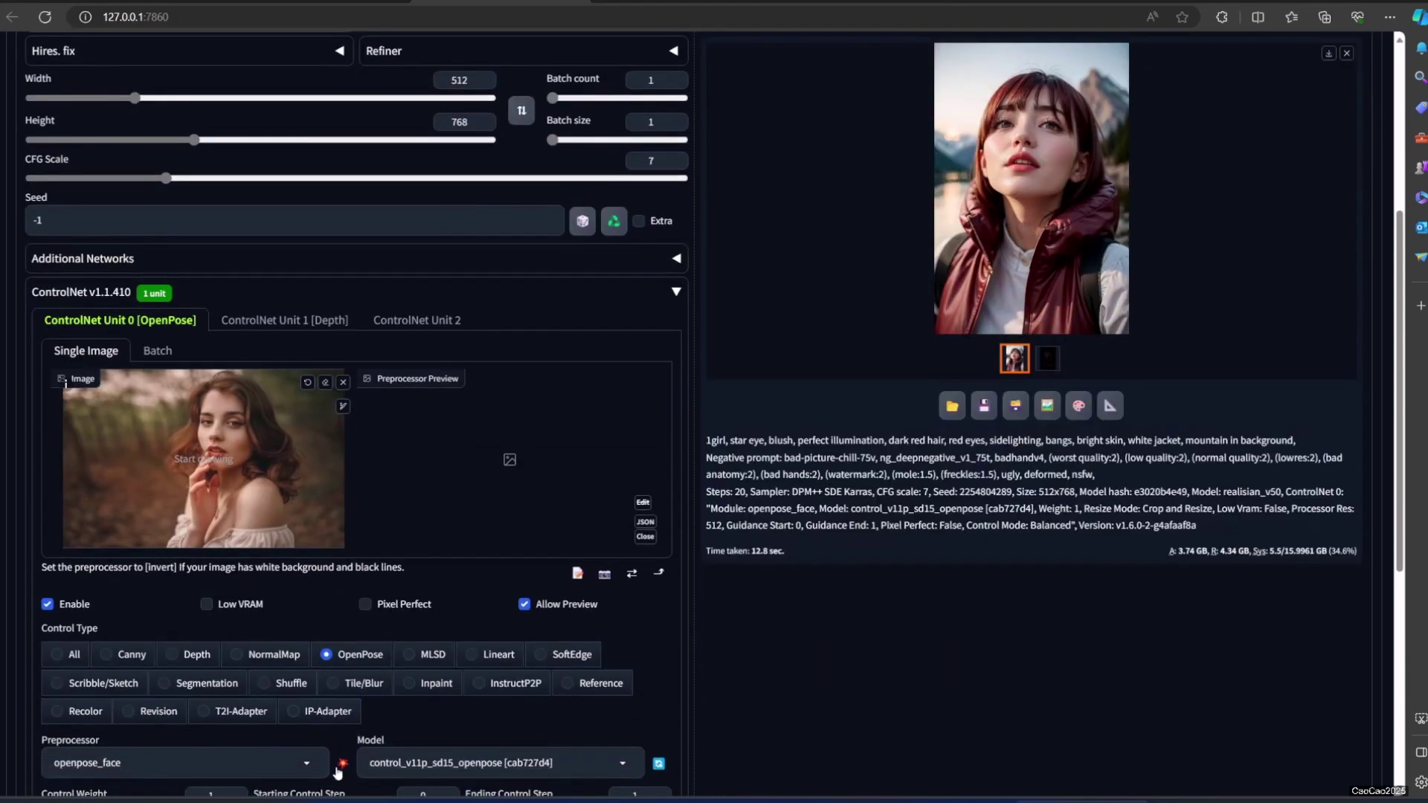
pyautogui.click(340, 768)
pyautogui.scroll(2, 362, 502)
pyautogui.hotkey('ctrl', 'Return')
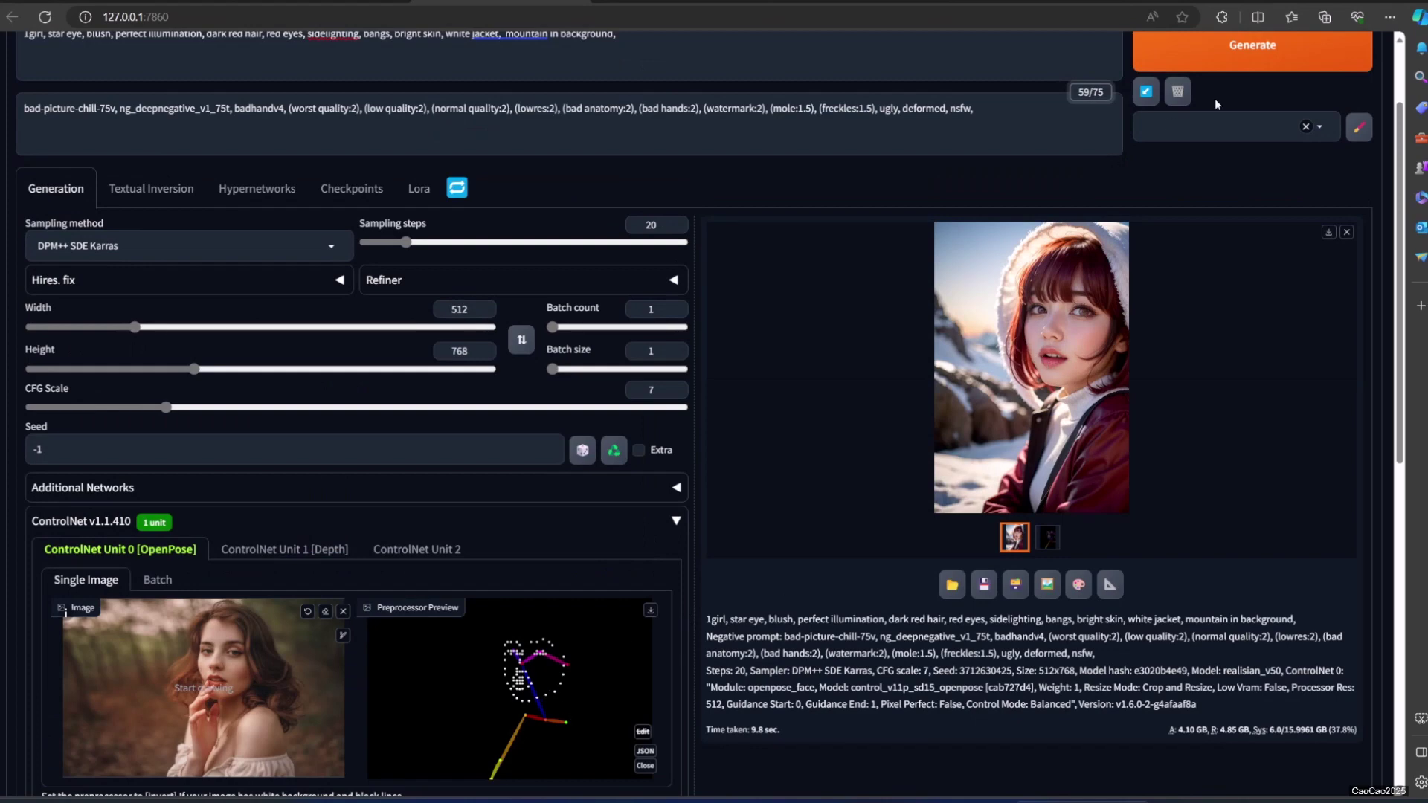
pyautogui.click(1251, 46)
pyautogui.scroll(-2, 815, 413)
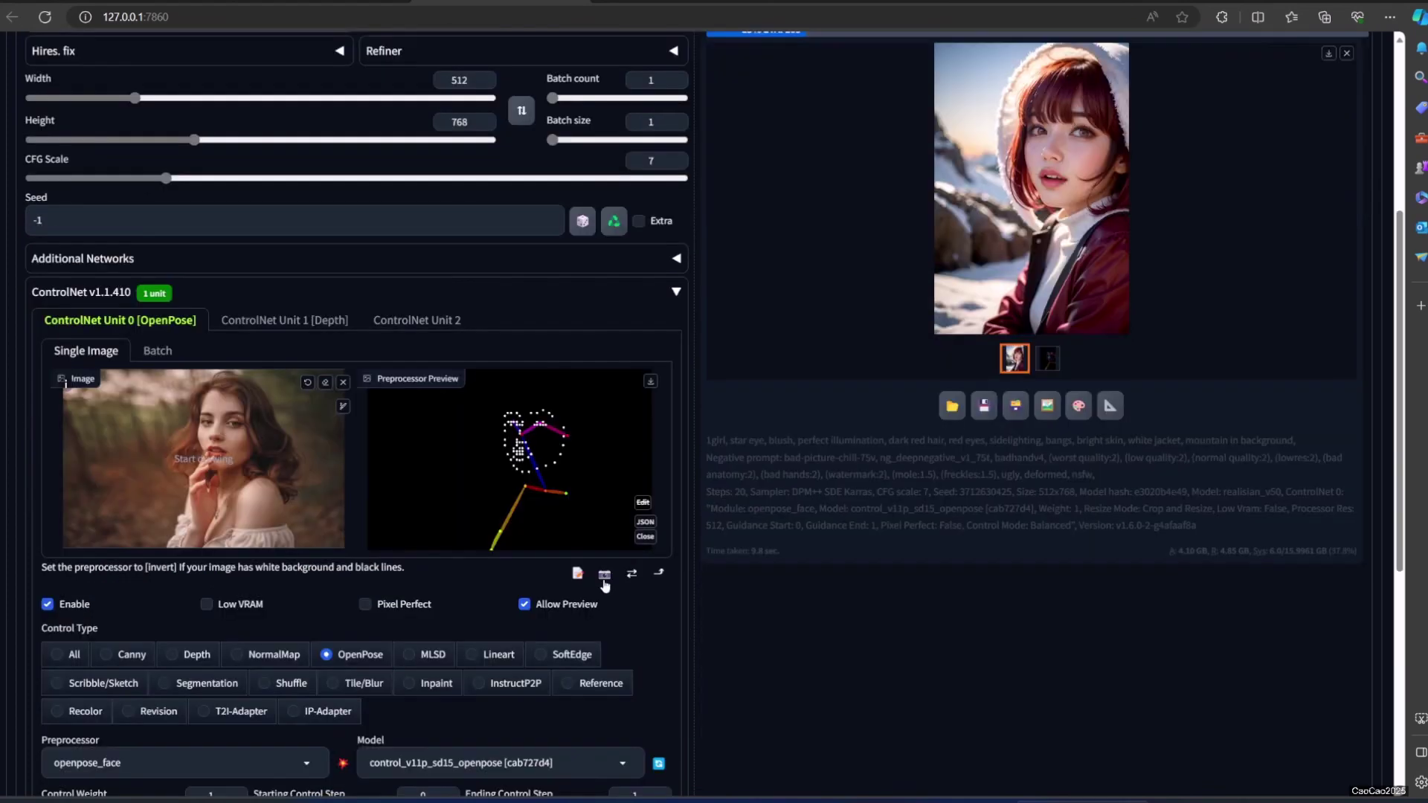
pyautogui.scroll(2, 589, 594)
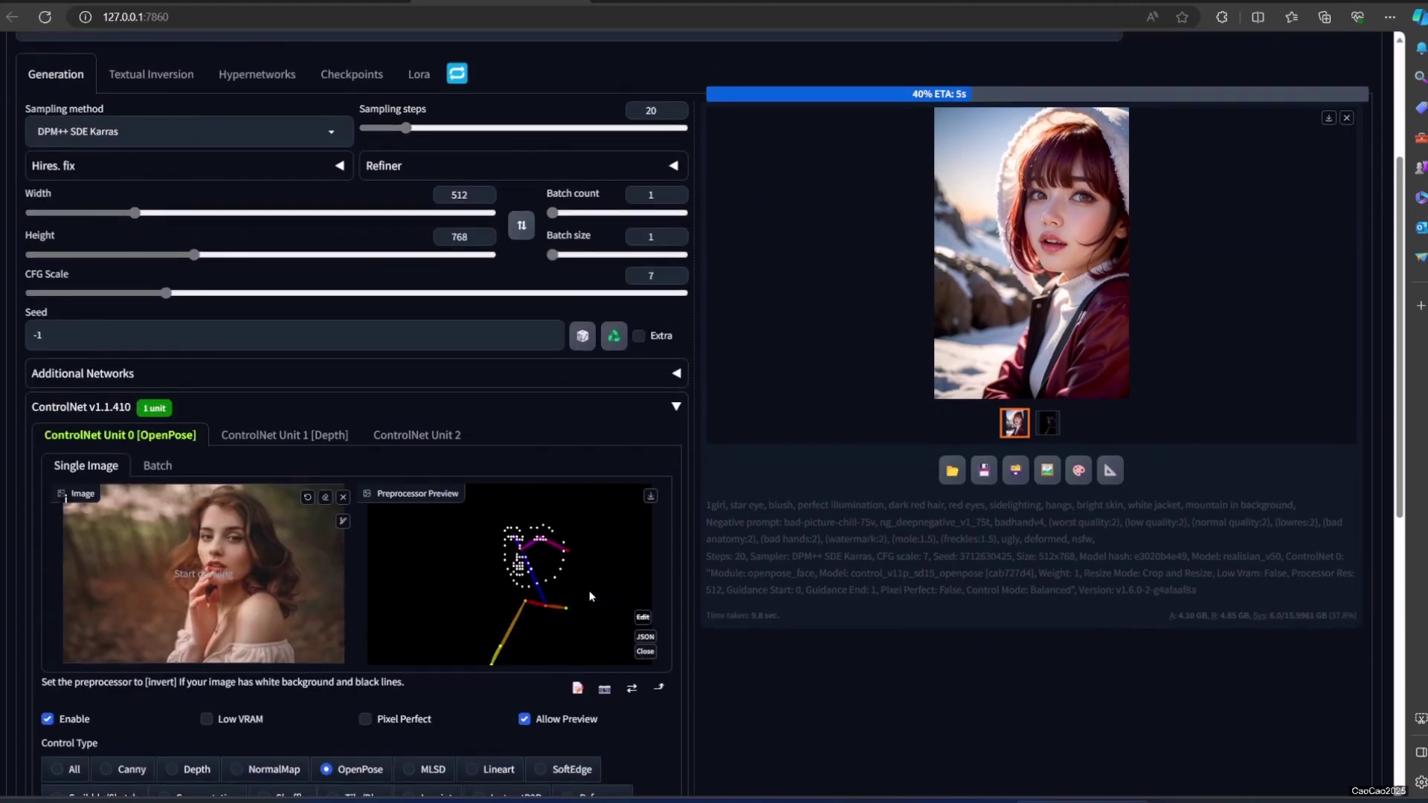
pyautogui.scroll(1, 510, 524)
pyautogui.scroll(1, 511, 524)
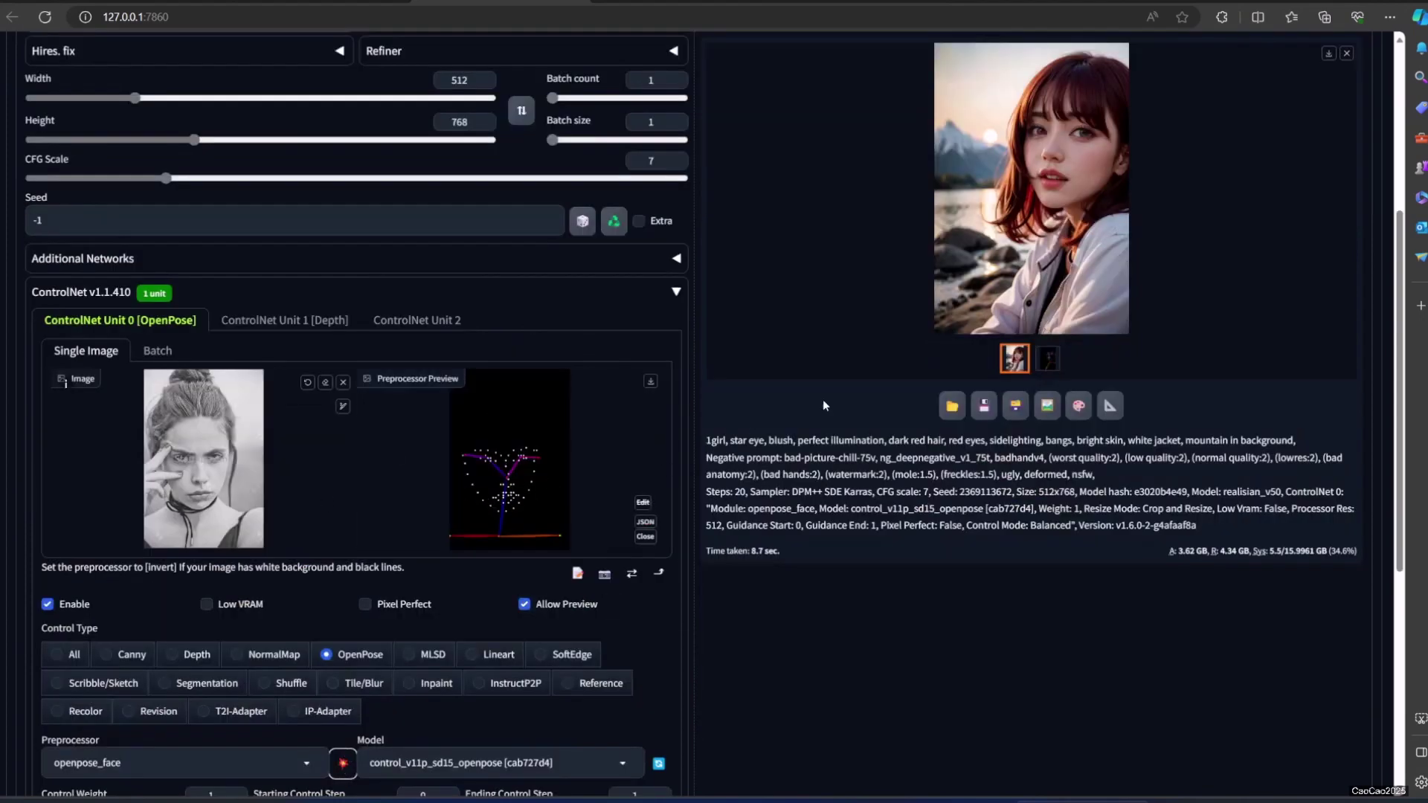
pyautogui.scroll(5, 825, 404)
# Generate more portraits, including ones from the red-background and hand-on-head reference poses
pyautogui.hotkey('ctrl', 'Return')
pyautogui.scroll(-3, 824, 404)
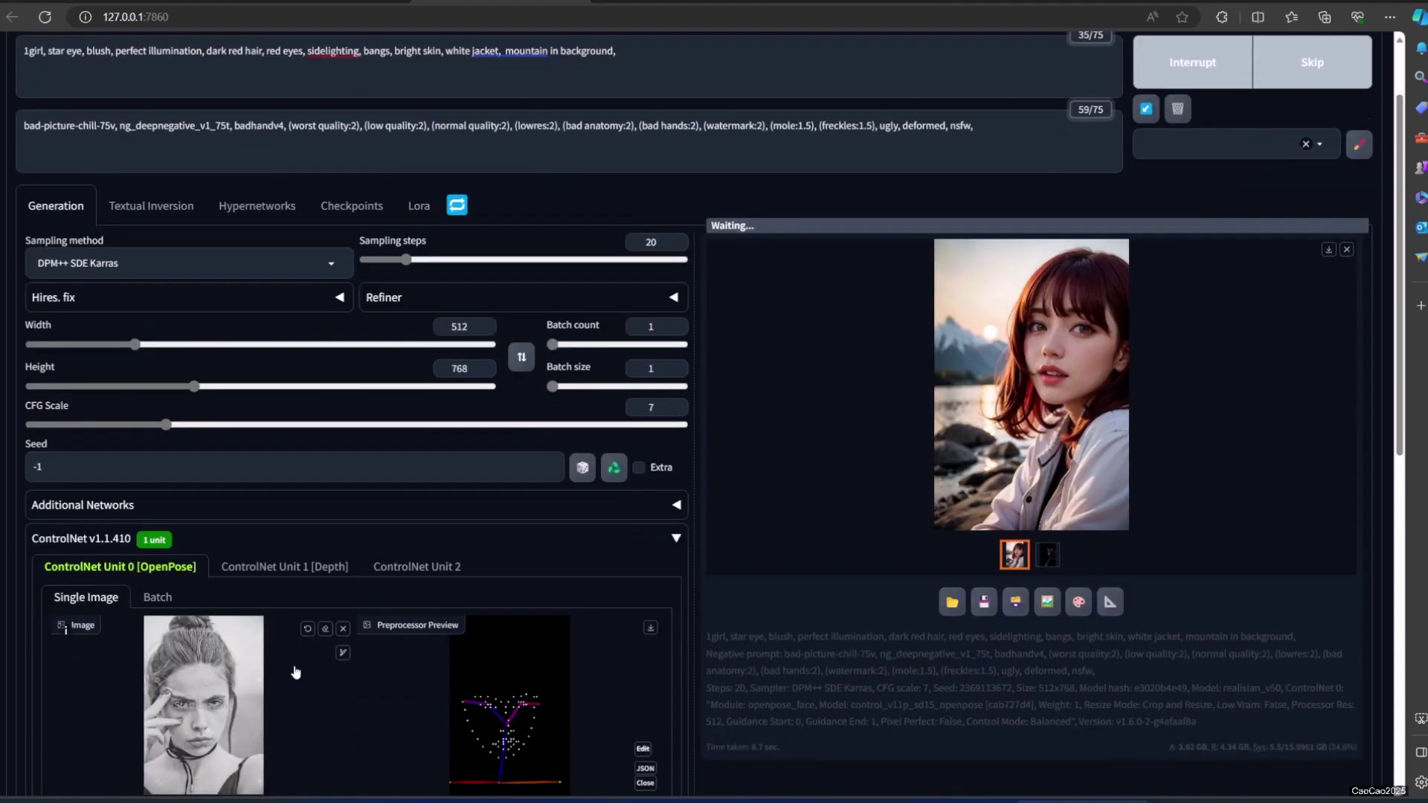
pyautogui.scroll(-1, 296, 673)
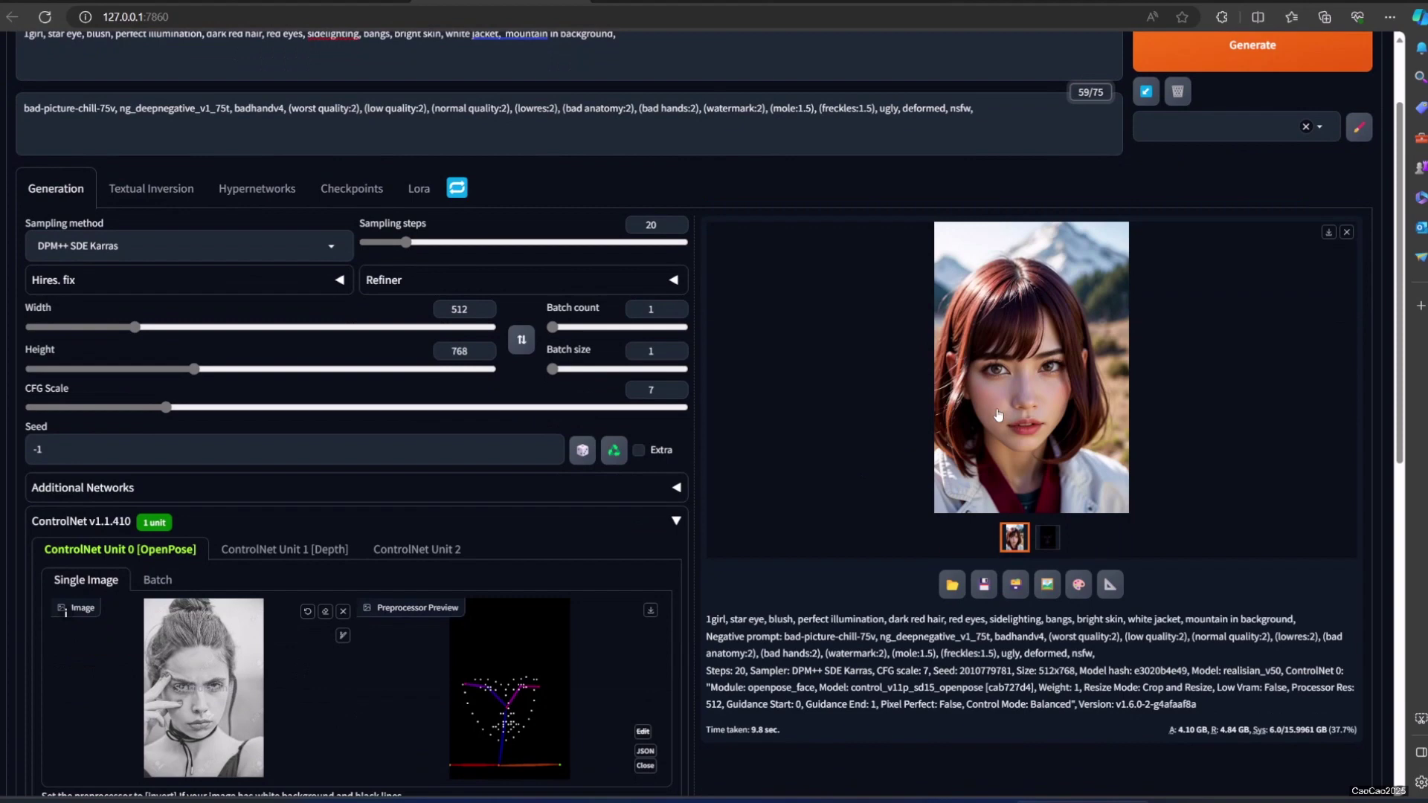
pyautogui.click(955, 409)
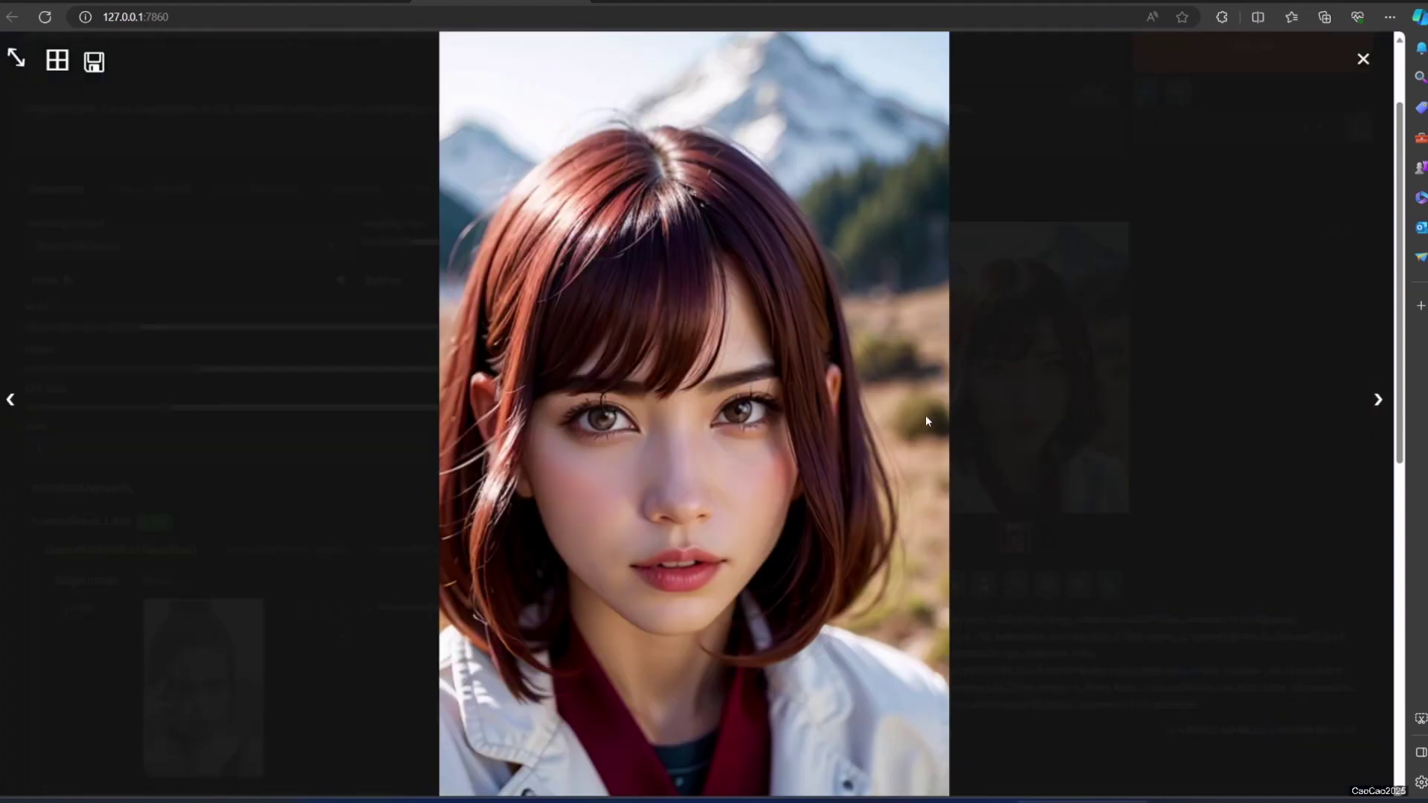
pyautogui.click(1163, 335)
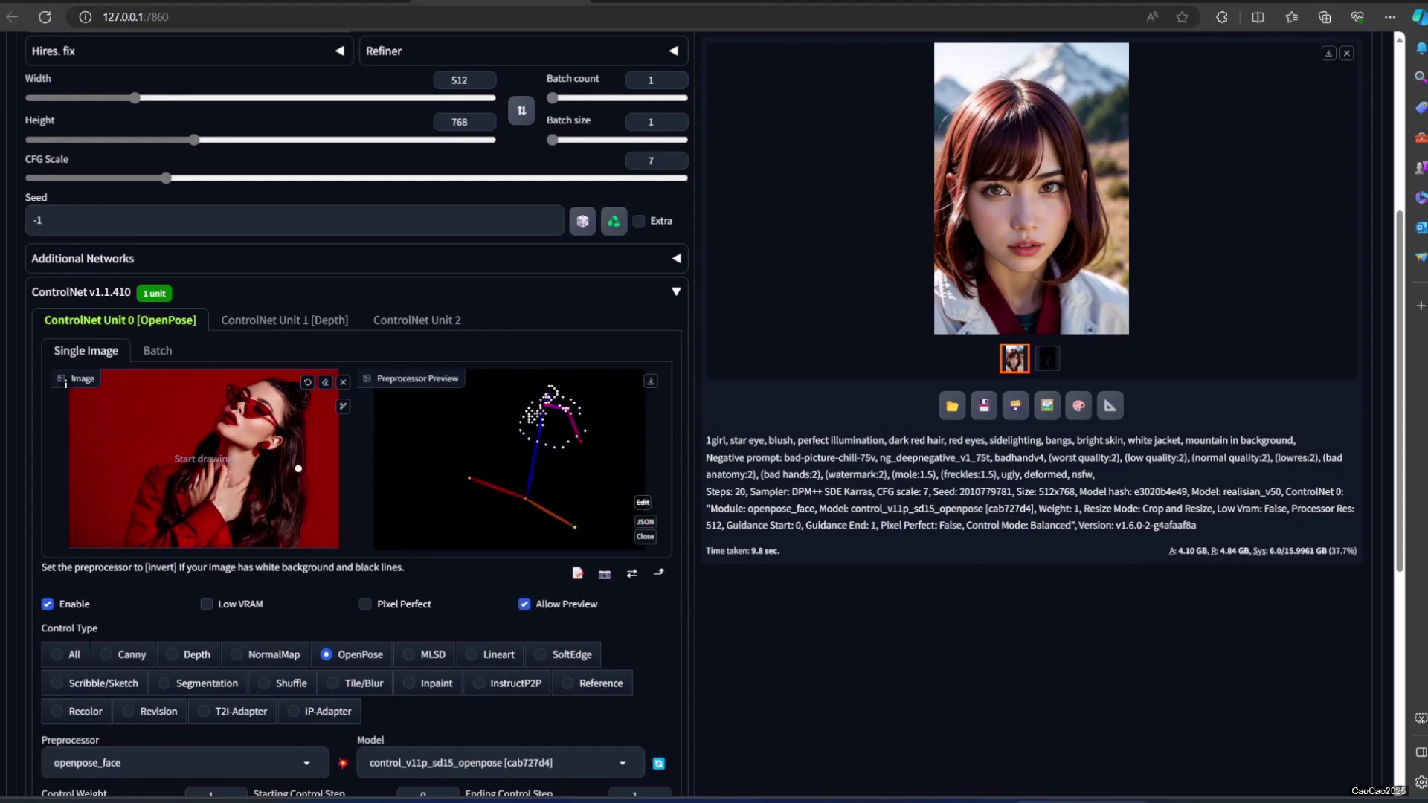
pyautogui.scroll(8, 714, 446)
pyautogui.scroll(4, 714, 335)
pyautogui.click(1153, 170)
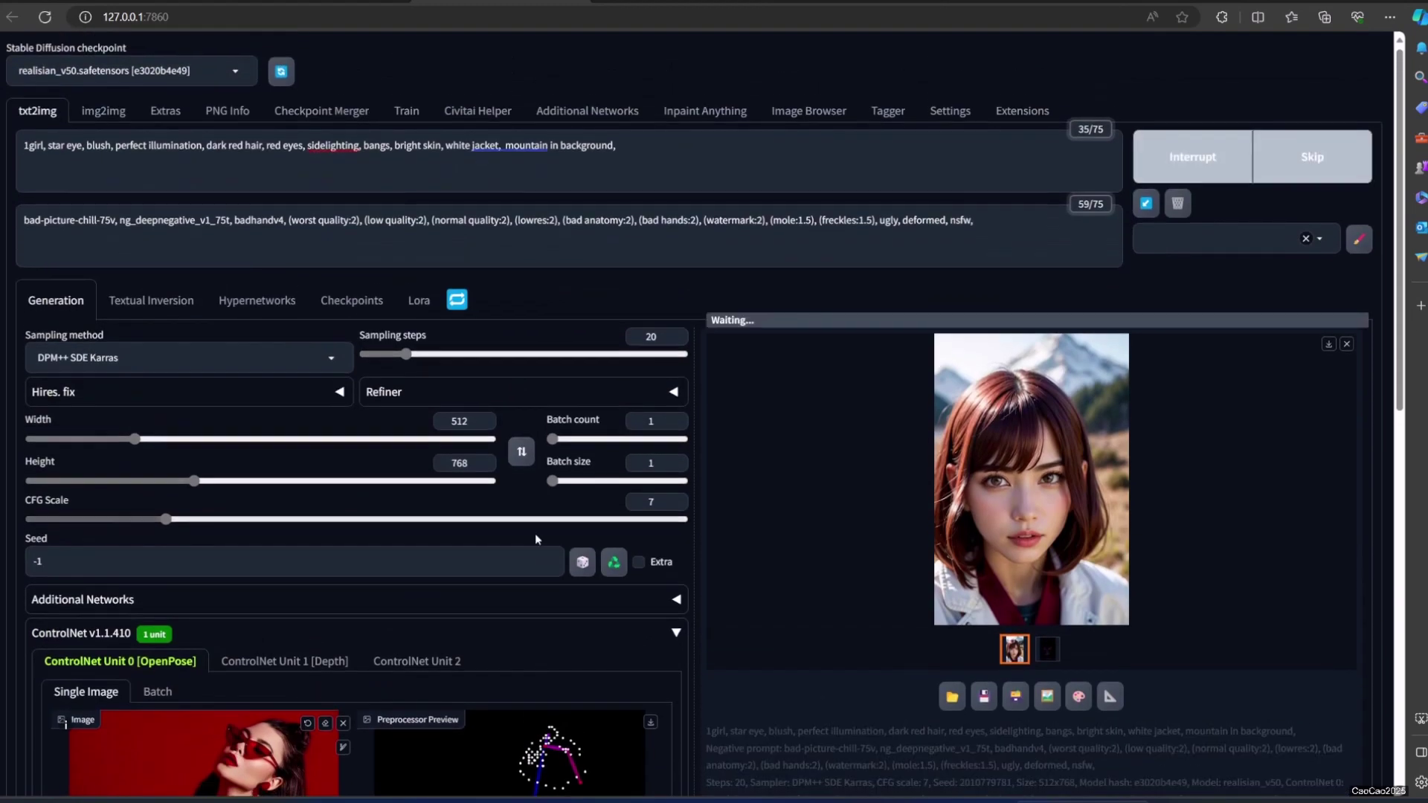
pyautogui.scroll(-2, 714, 447)
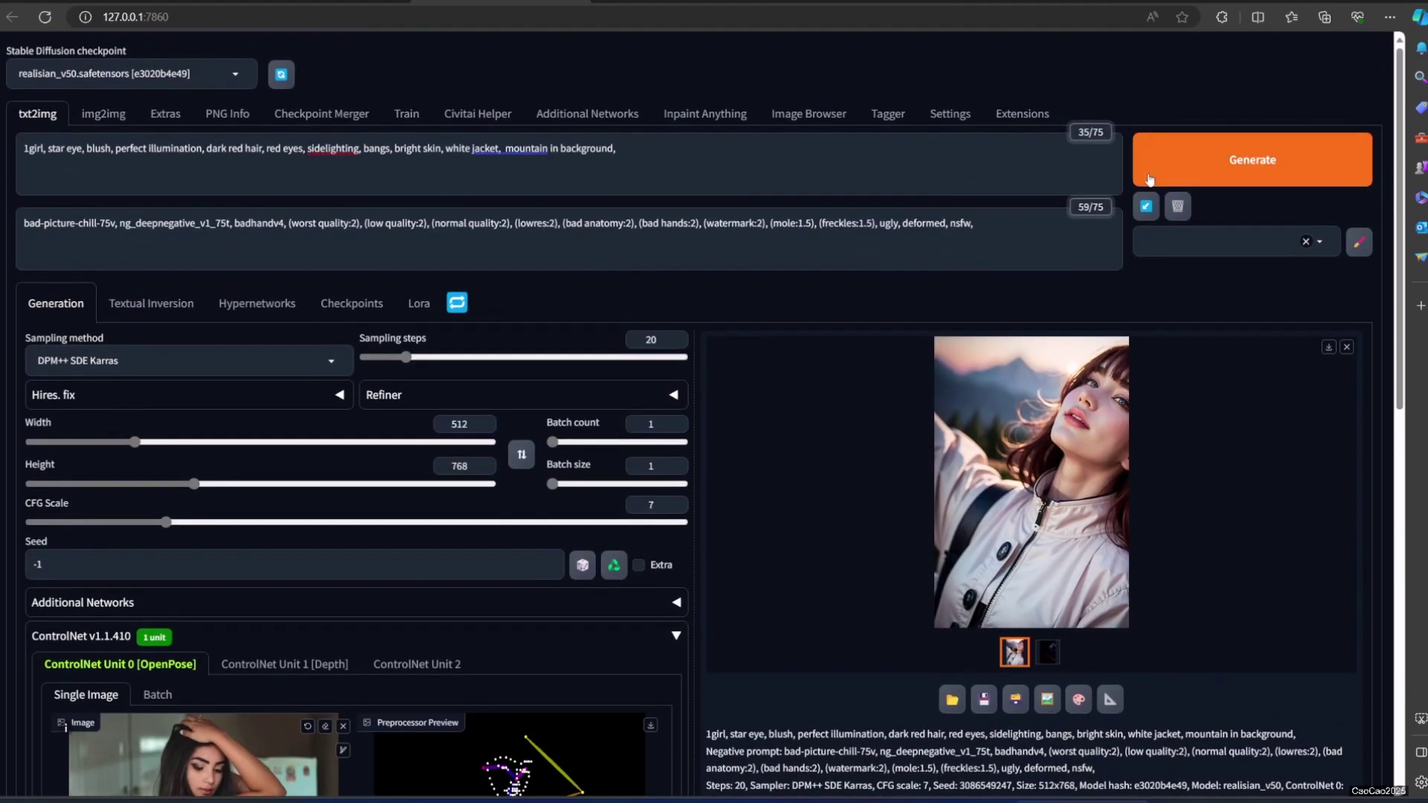
pyautogui.click(1149, 179)
pyautogui.scroll(-2, 714, 446)
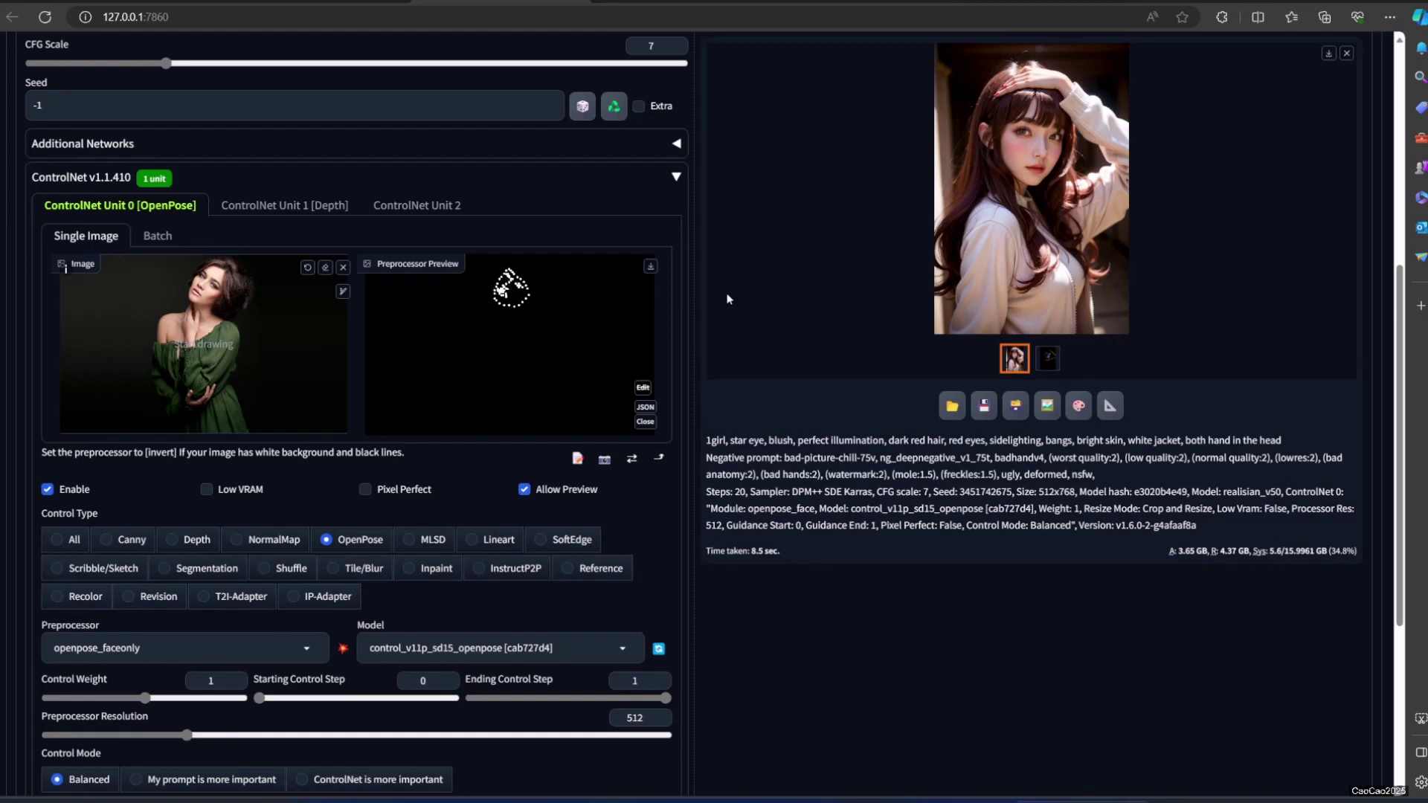
pyautogui.scroll(10, 728, 299)
# Generate face-pose portraits from the curly-haired reference, adding framing terms to the prompt
pyautogui.hotkey('ctrl', 'Return')
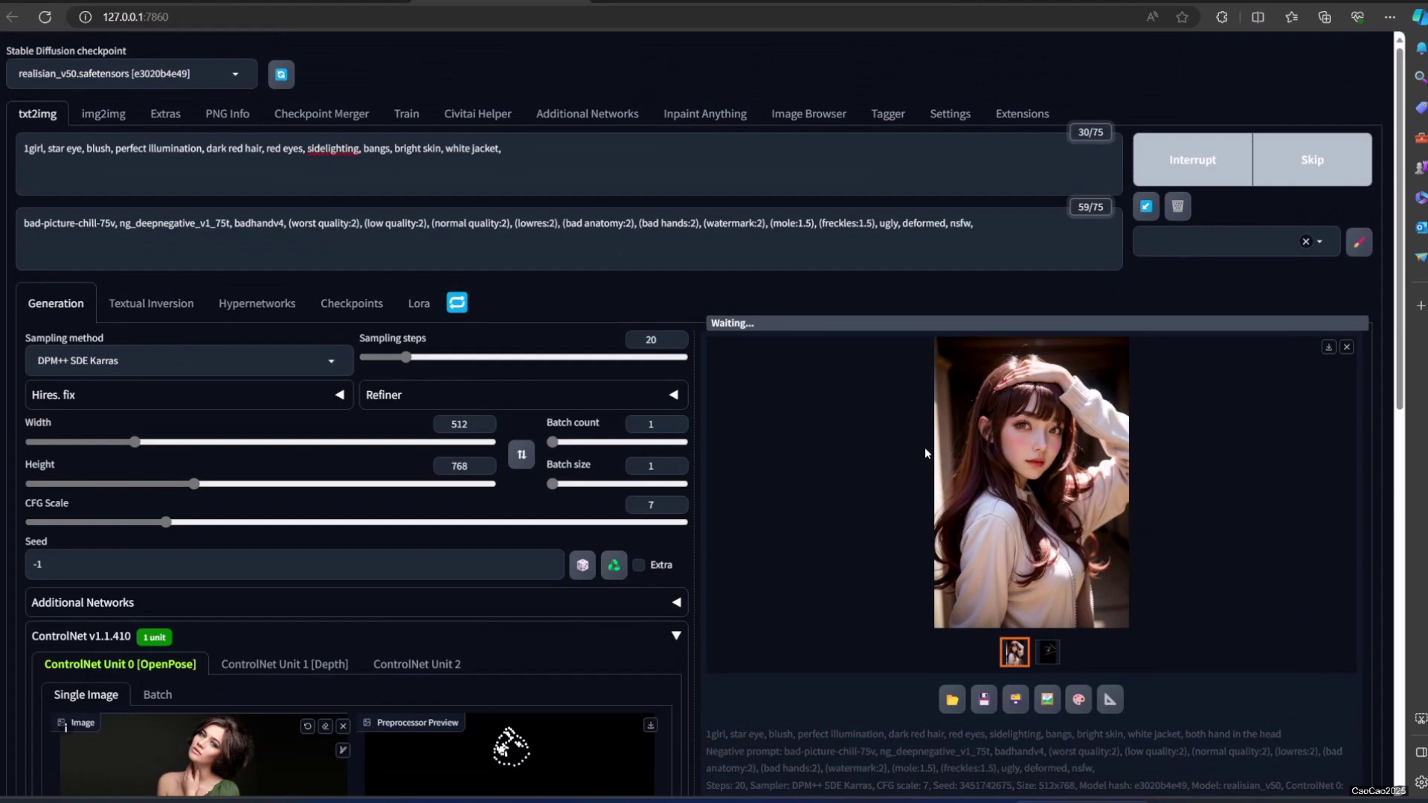
pyautogui.scroll(-4, 860, 496)
pyautogui.scroll(-2, 654, 543)
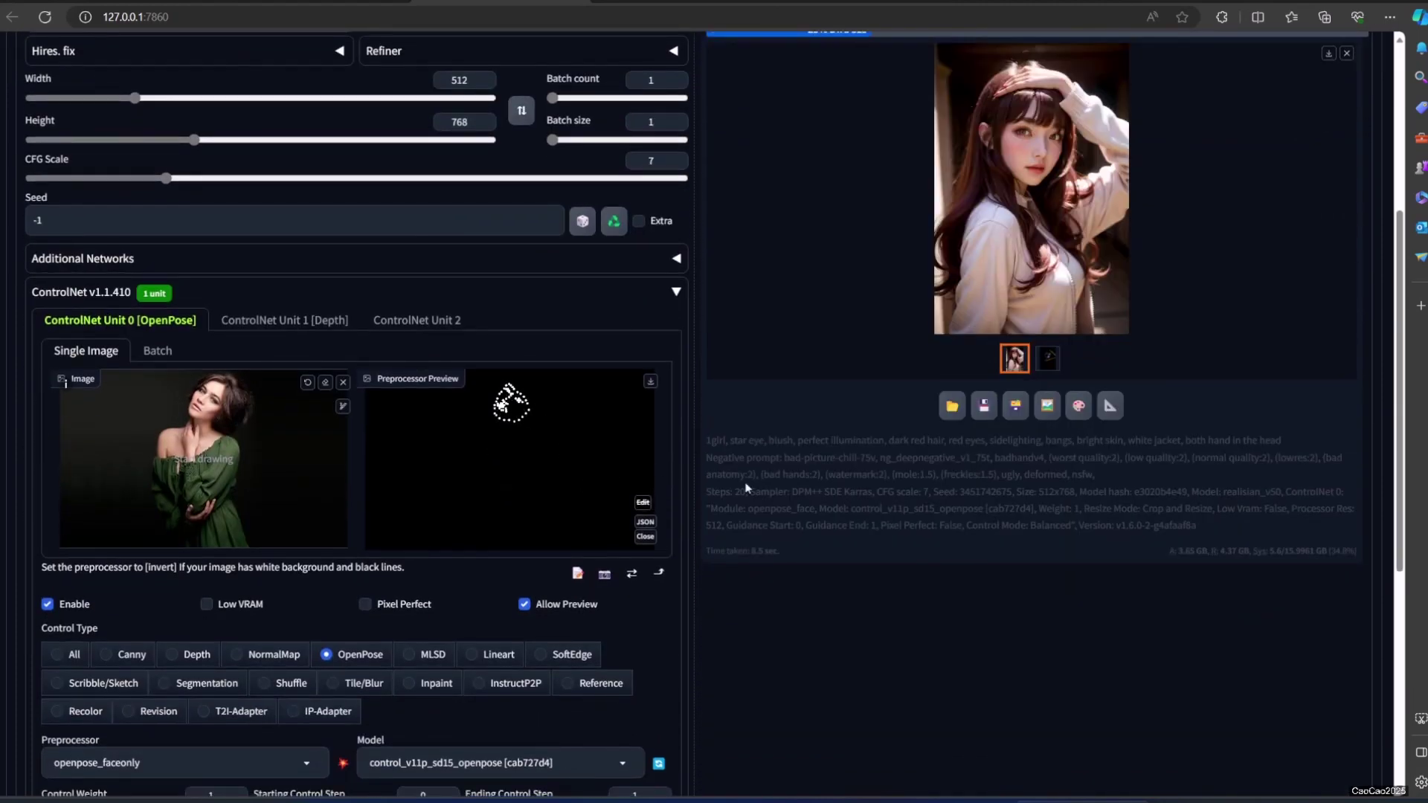
pyautogui.scroll(2, 745, 488)
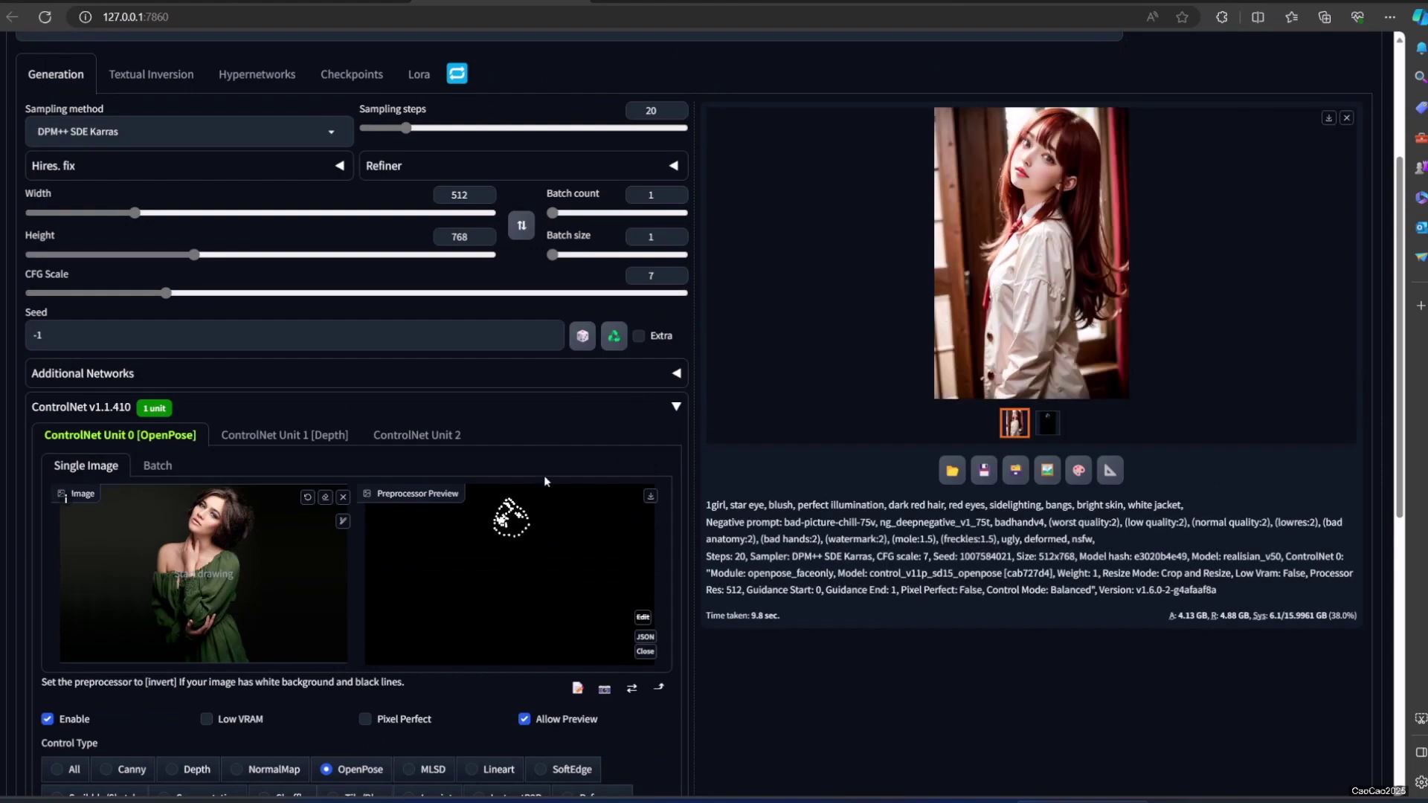
pyautogui.scroll(3, 543, 475)
pyautogui.click(1252, 159)
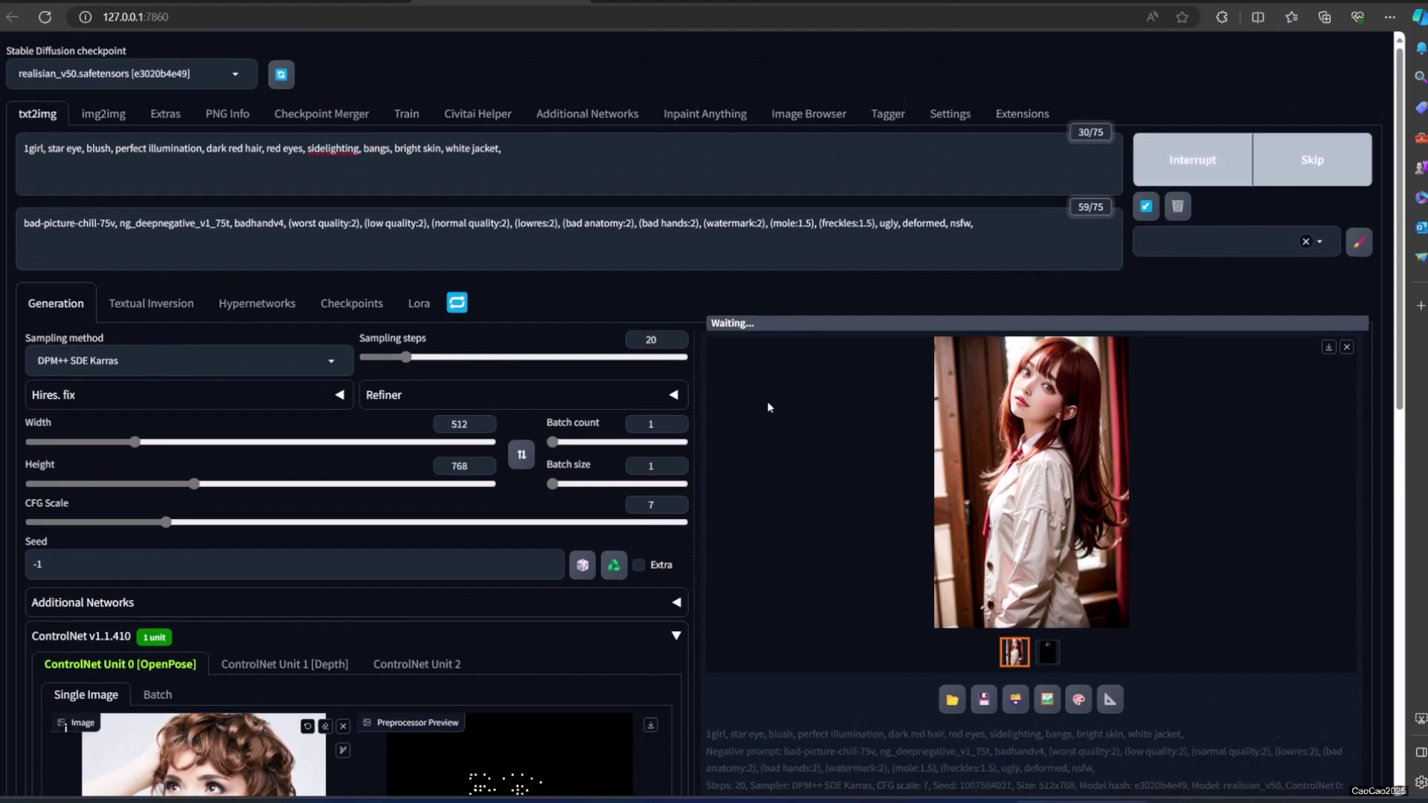
pyautogui.scroll(-3, 768, 404)
pyautogui.scroll(3, 561, 485)
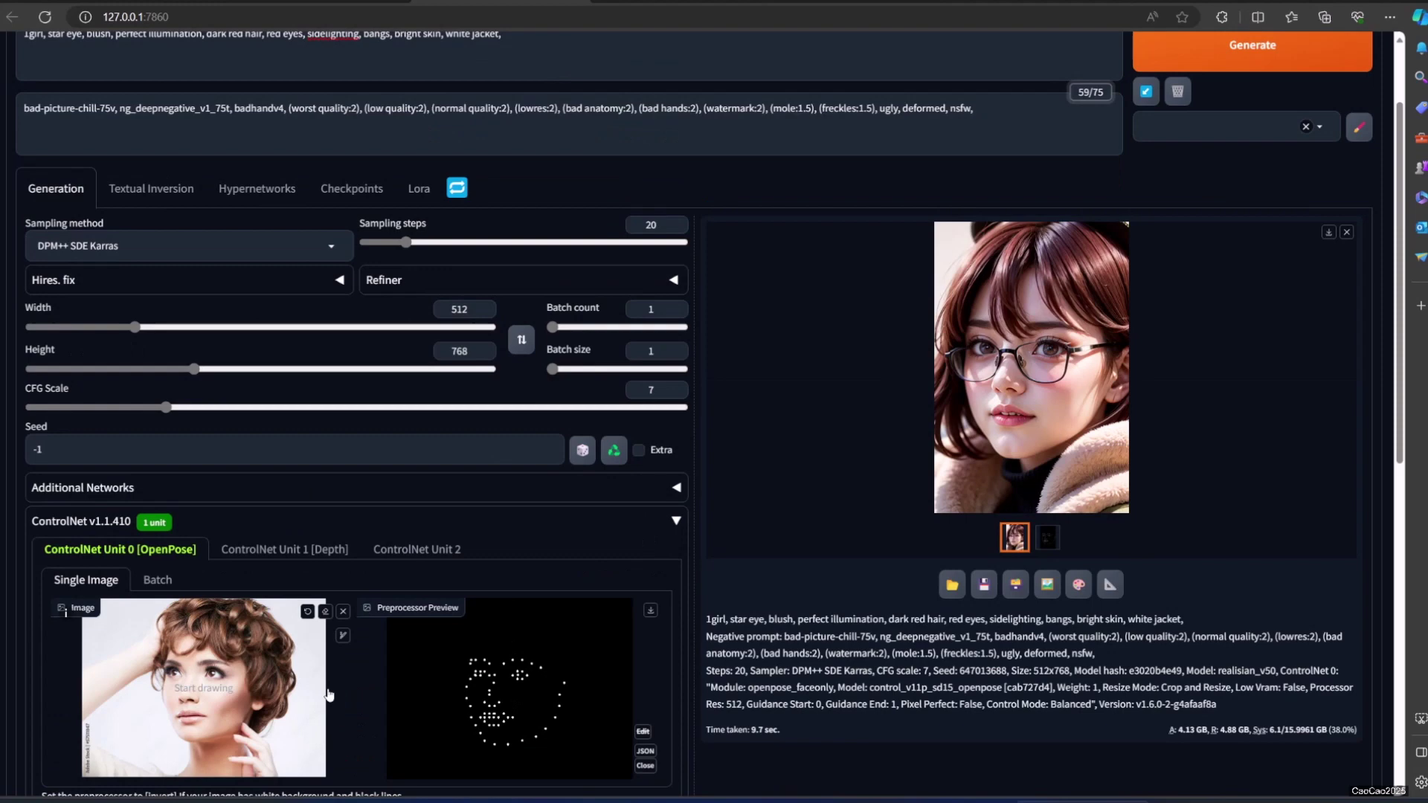
pyautogui.scroll(2, 515, 691)
pyautogui.click(546, 148)
pyautogui.write('full body, upper body,')
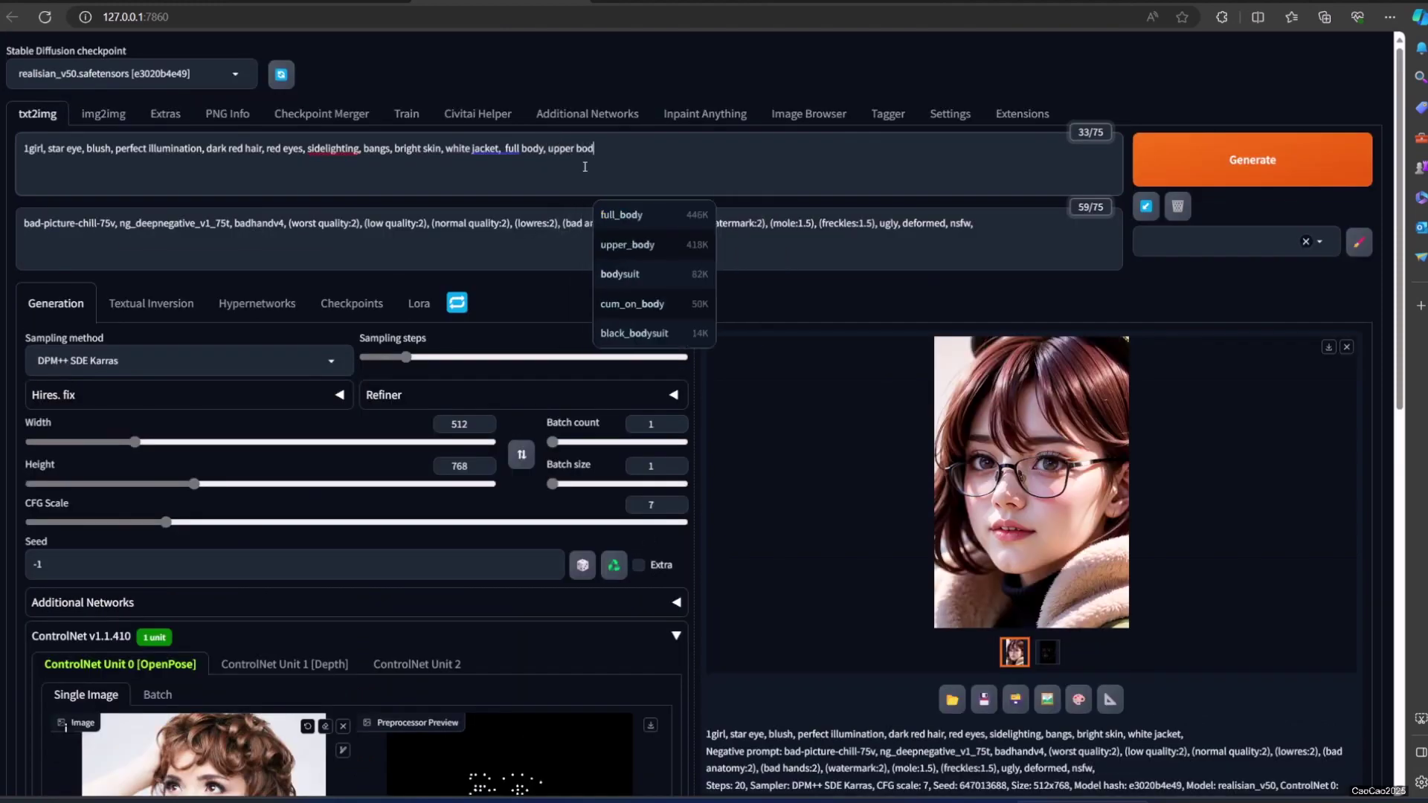
pyautogui.hotkey('ctrl', 'Return')
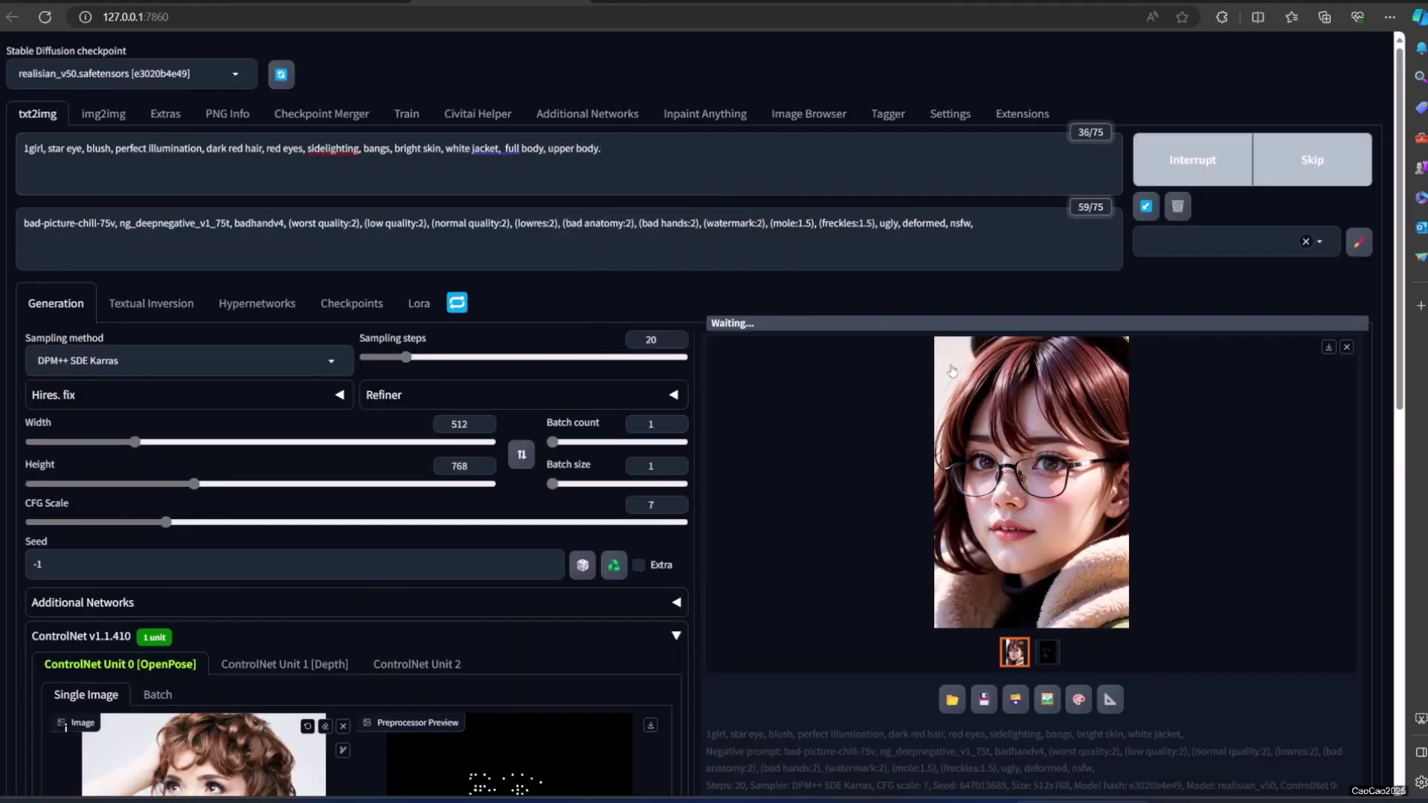
pyautogui.scroll(-2, 996, 338)
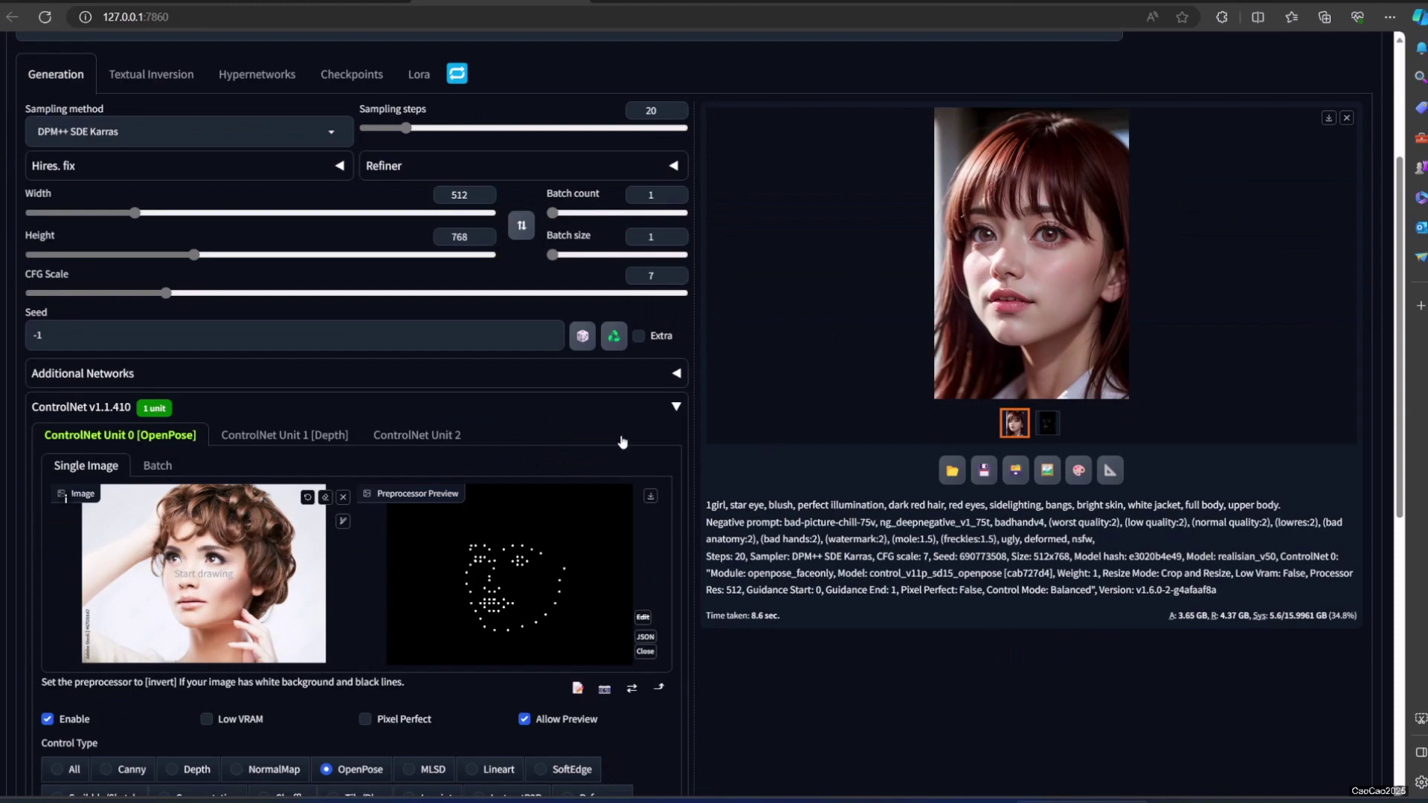
pyautogui.scroll(-4, 504, 558)
pyautogui.scroll(-2, 505, 558)
pyautogui.scroll(3, 274, 603)
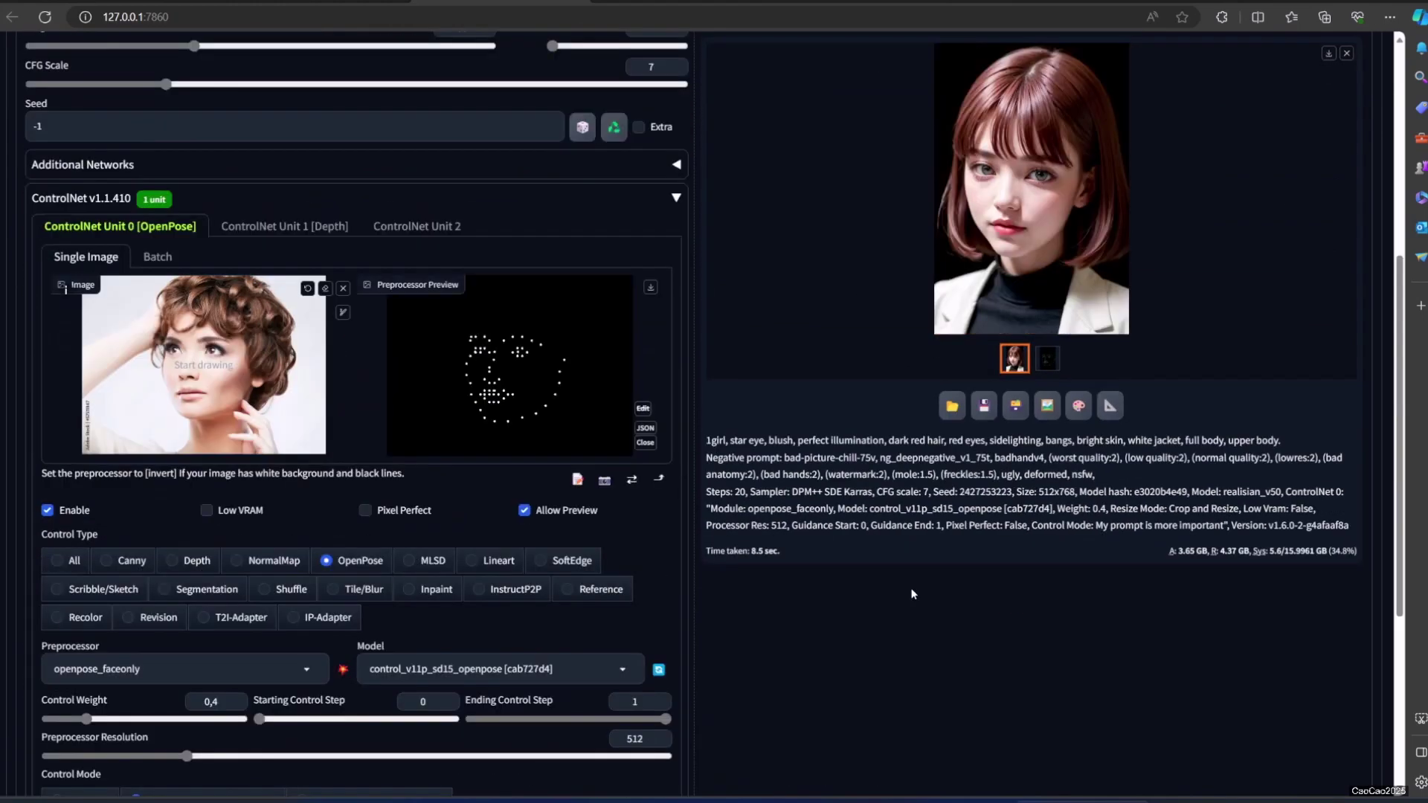
pyautogui.scroll(3, 273, 604)
pyautogui.scroll(-2, 469, 602)
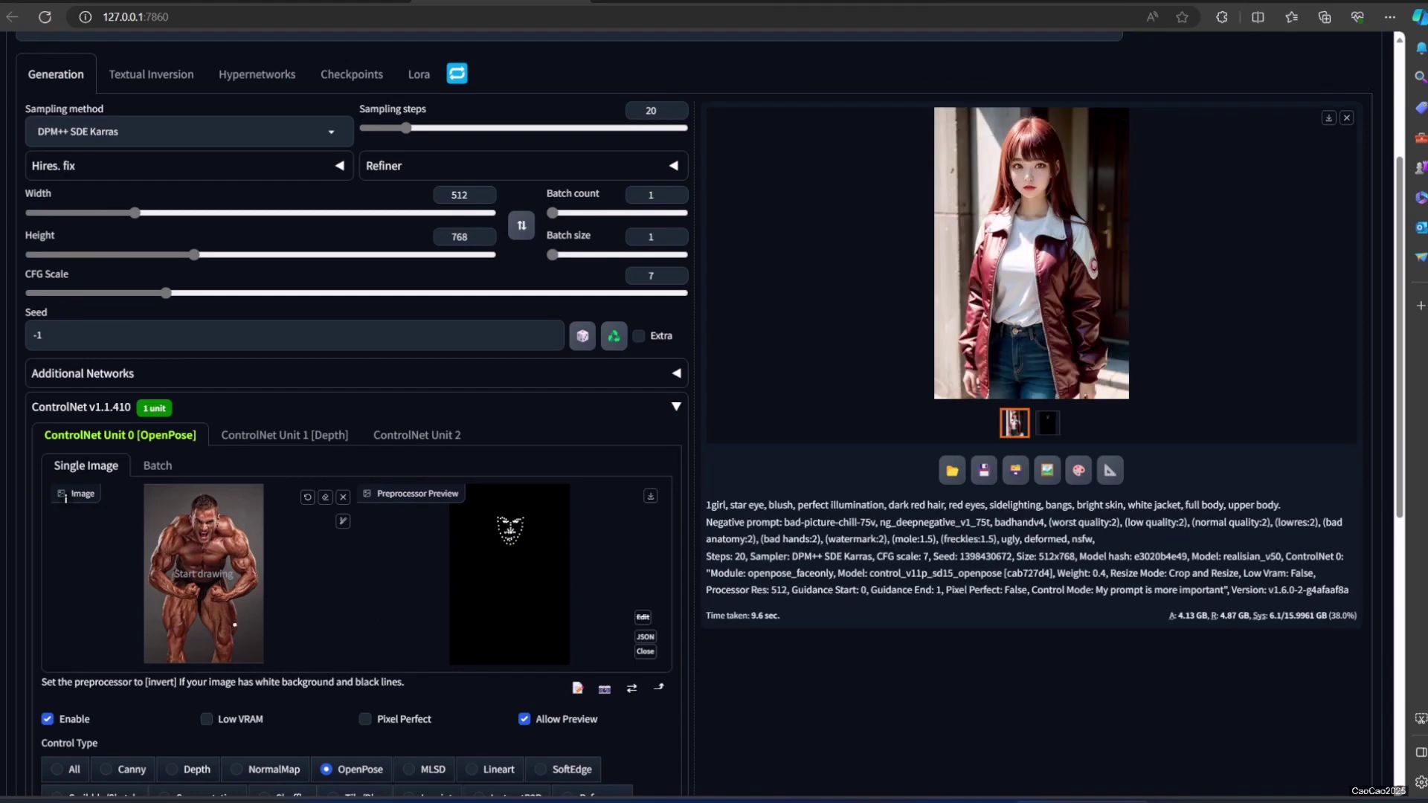
pyautogui.scroll(-3, 122, 522)
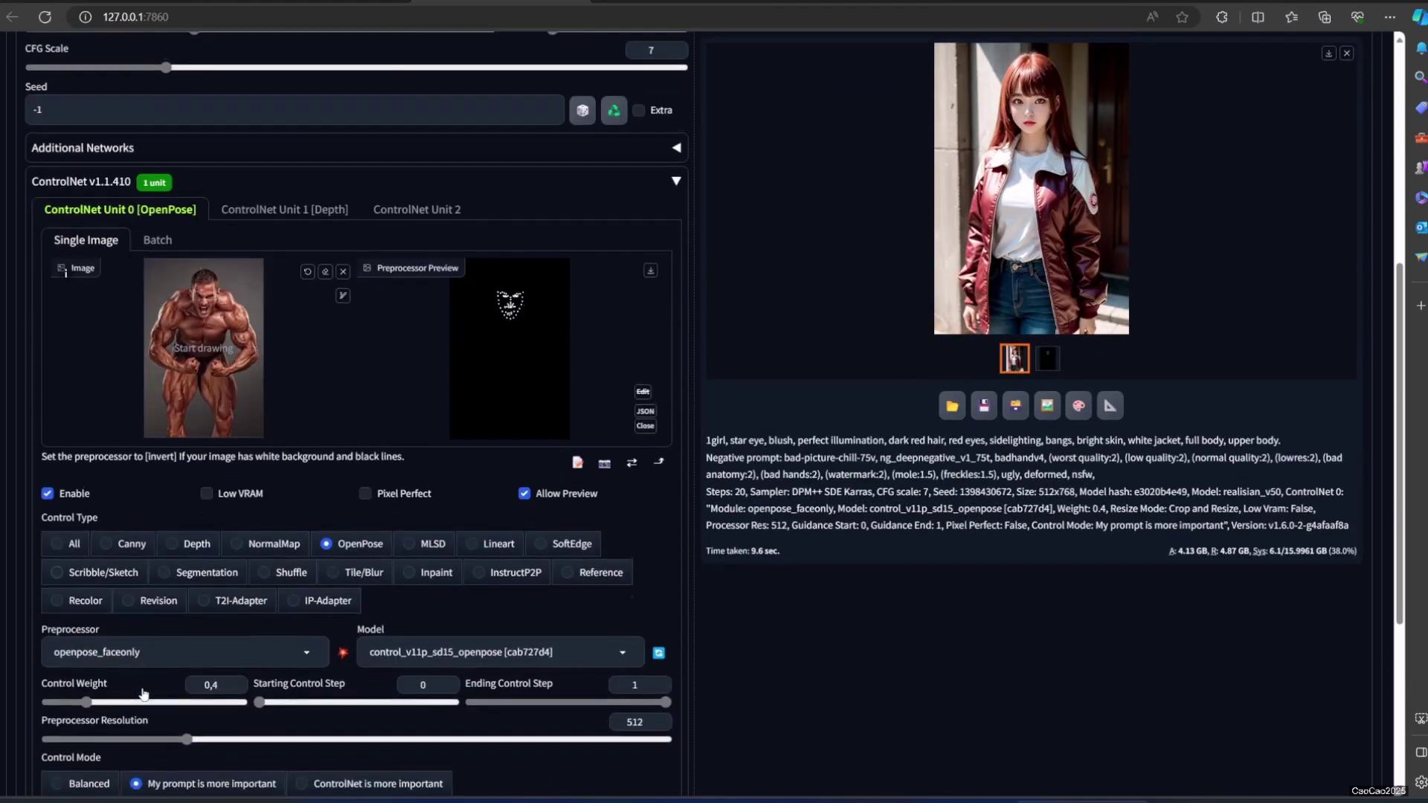
# Set the preprocessor to dw_openpose_full and generate a full-body pose image
pyautogui.click(178, 647)
pyautogui.click(93, 545)
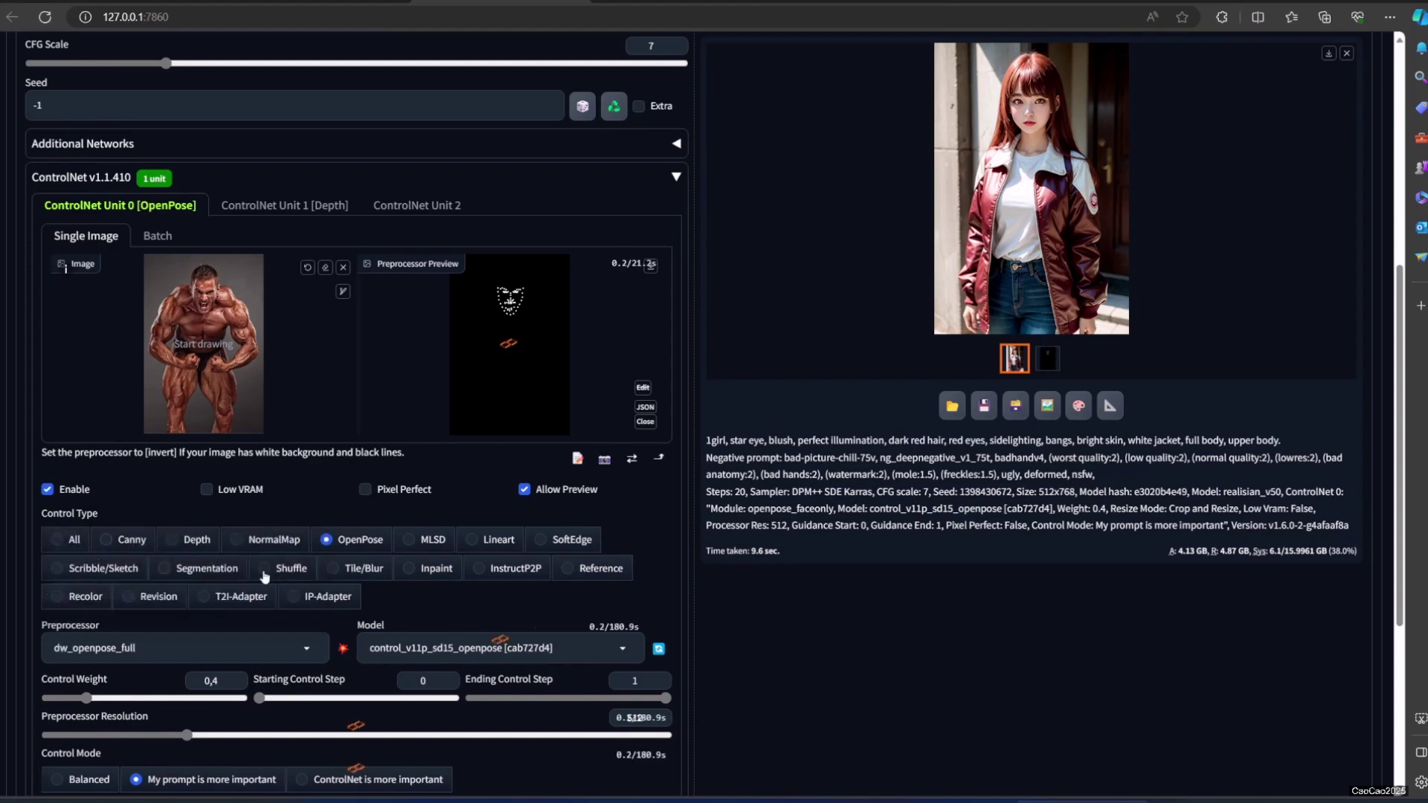
pyautogui.click(181, 649)
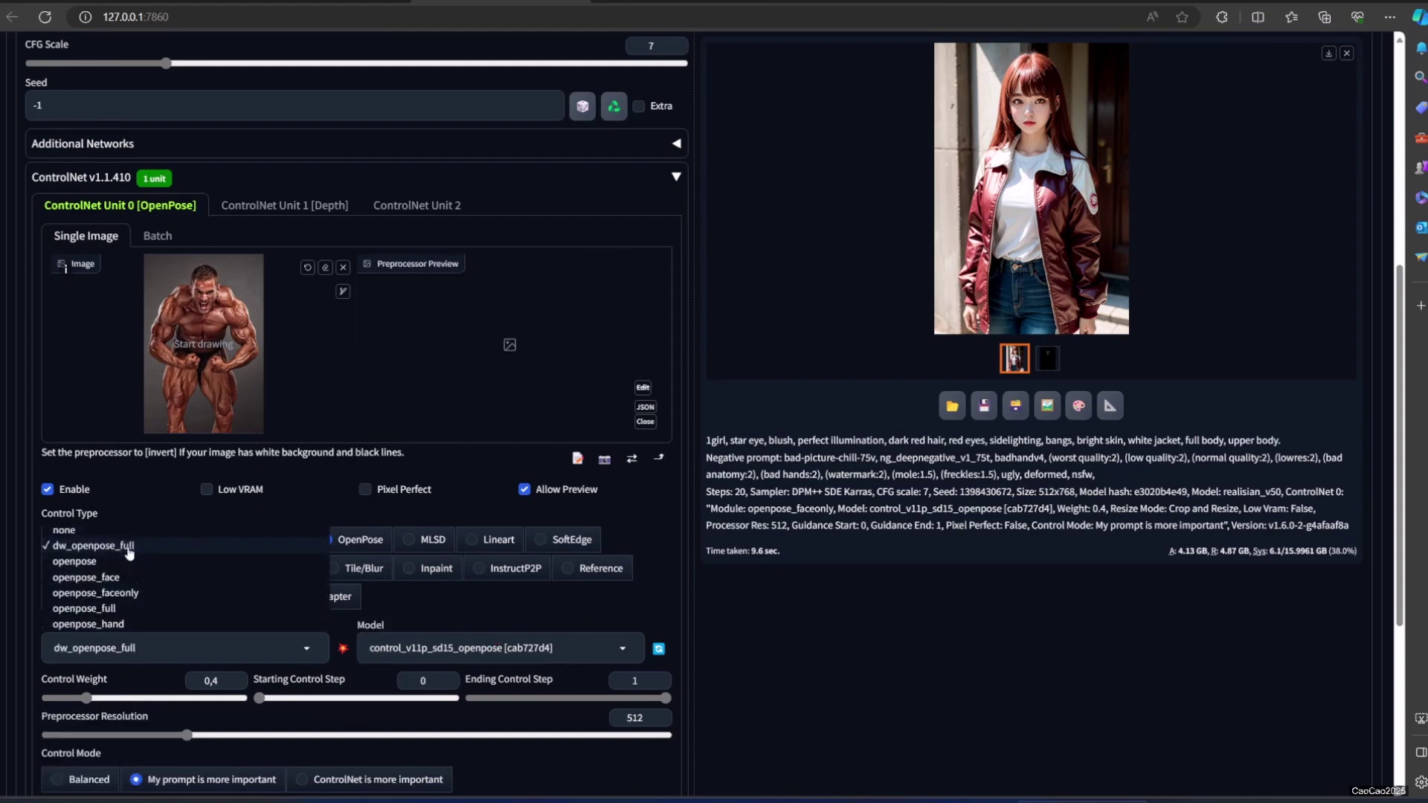
pyautogui.click(154, 618)
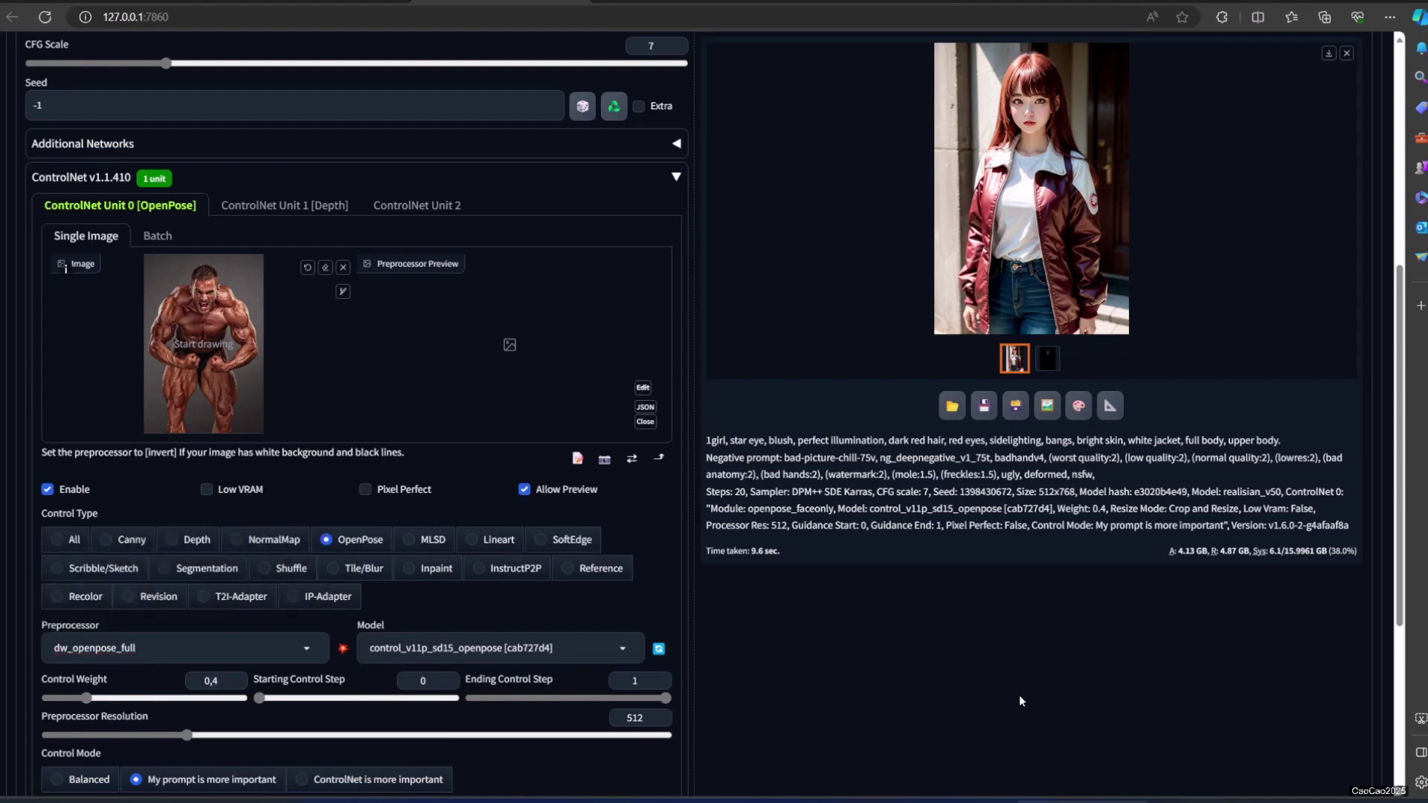
pyautogui.scroll(5, 1019, 695)
pyautogui.scroll(2, 1181, 388)
pyautogui.click(1253, 157)
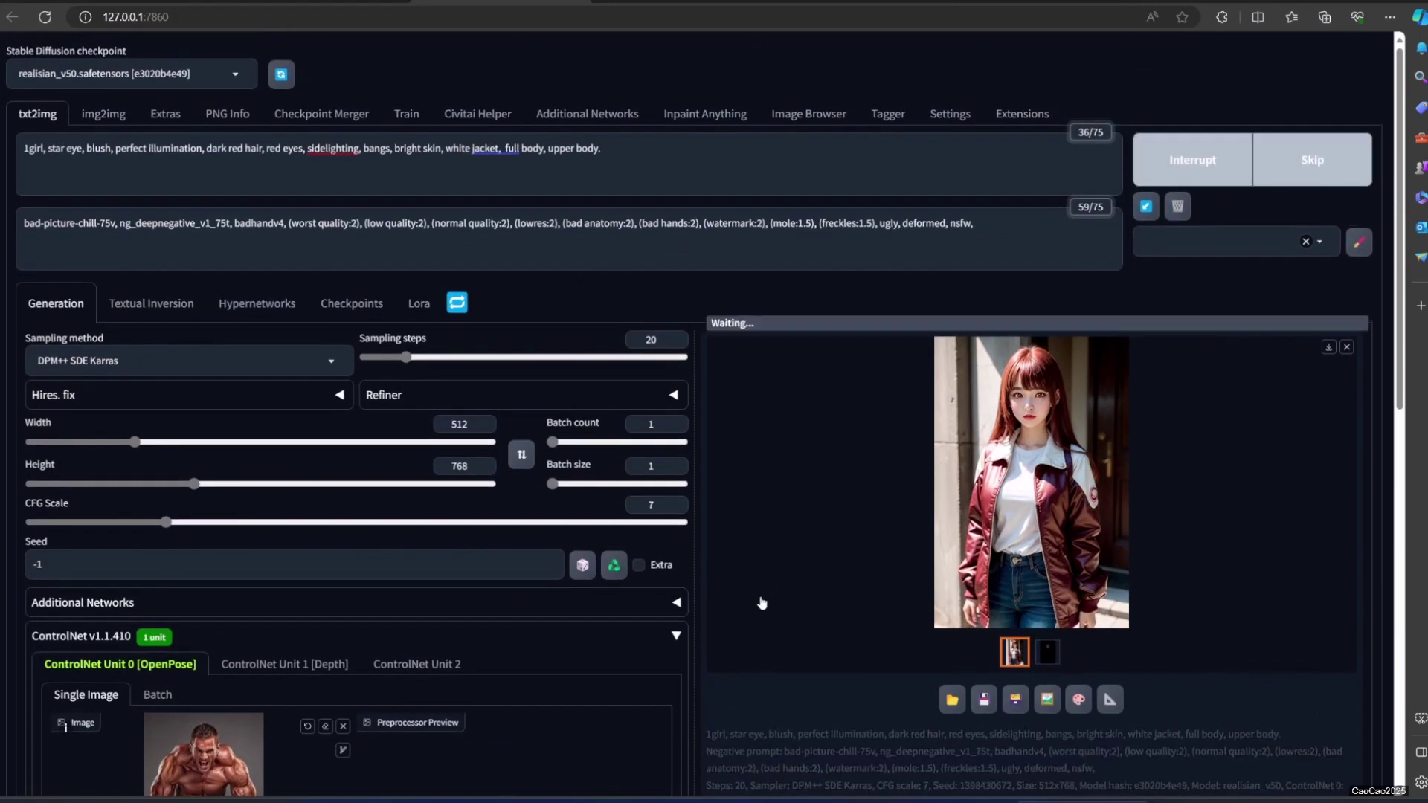
pyautogui.scroll(-4, 766, 599)
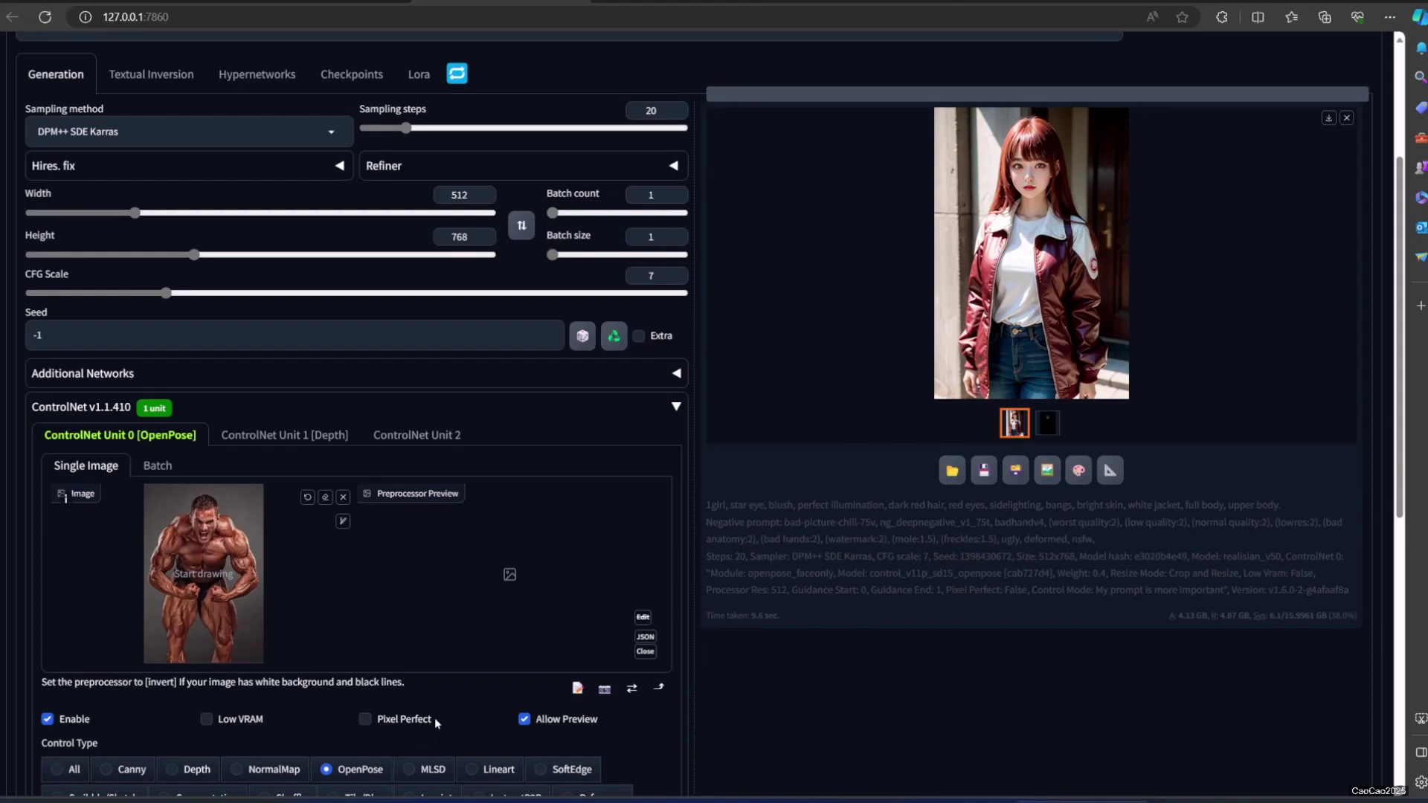
pyautogui.scroll(-2, 450, 677)
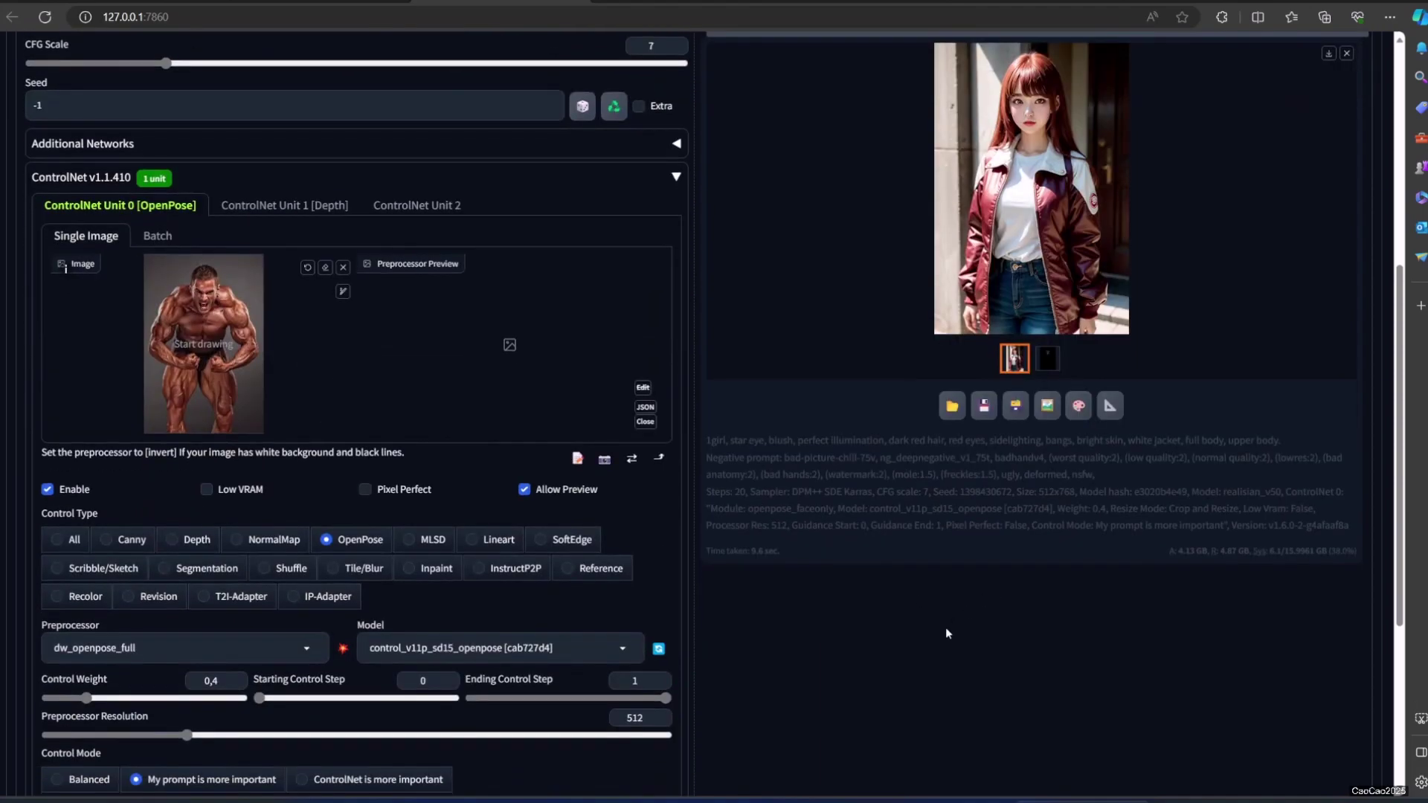
pyautogui.scroll(2, 945, 632)
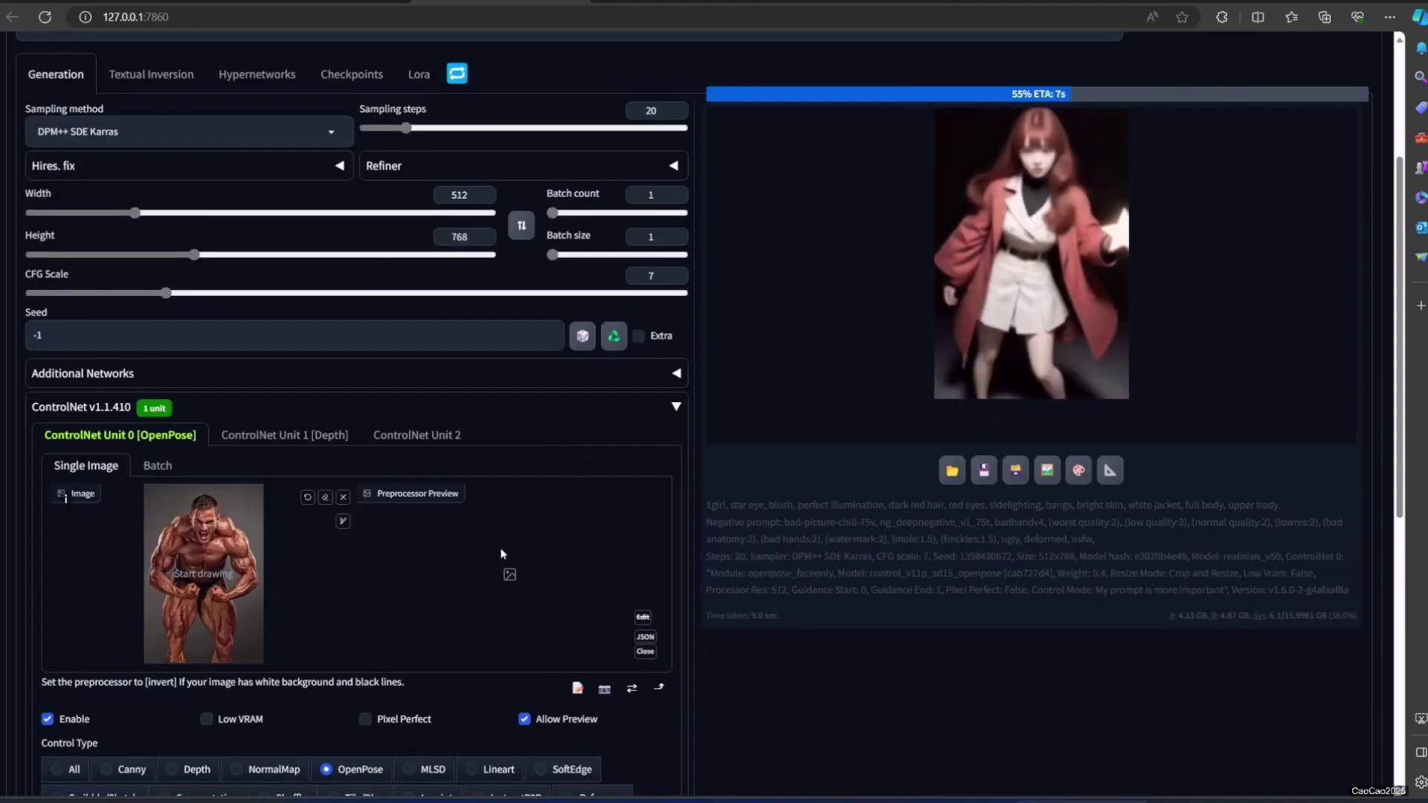
pyautogui.scroll(-2, 480, 596)
pyautogui.scroll(-2, 480, 596)
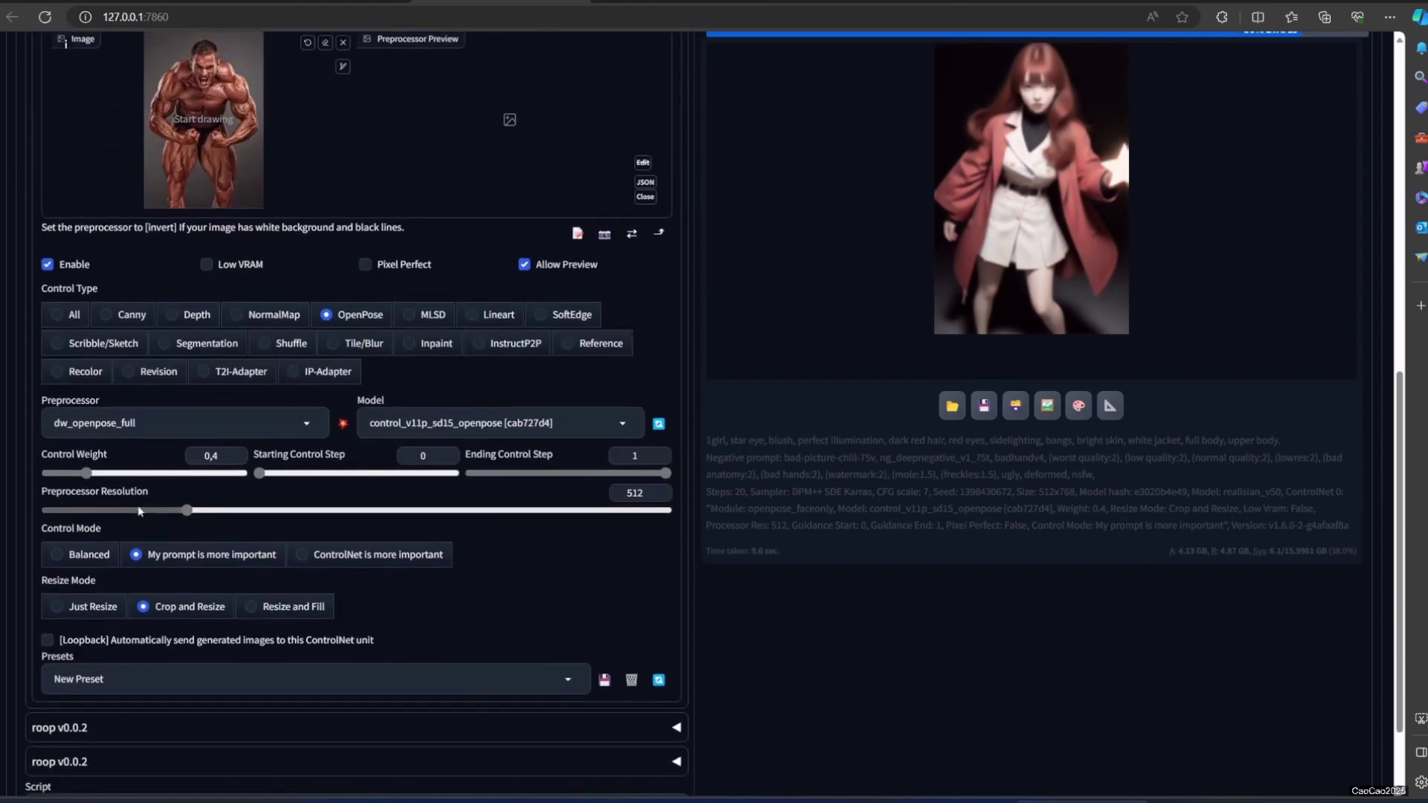
# Use Balanced control mode with control weight 1 and generate again
pyautogui.click(57, 551)
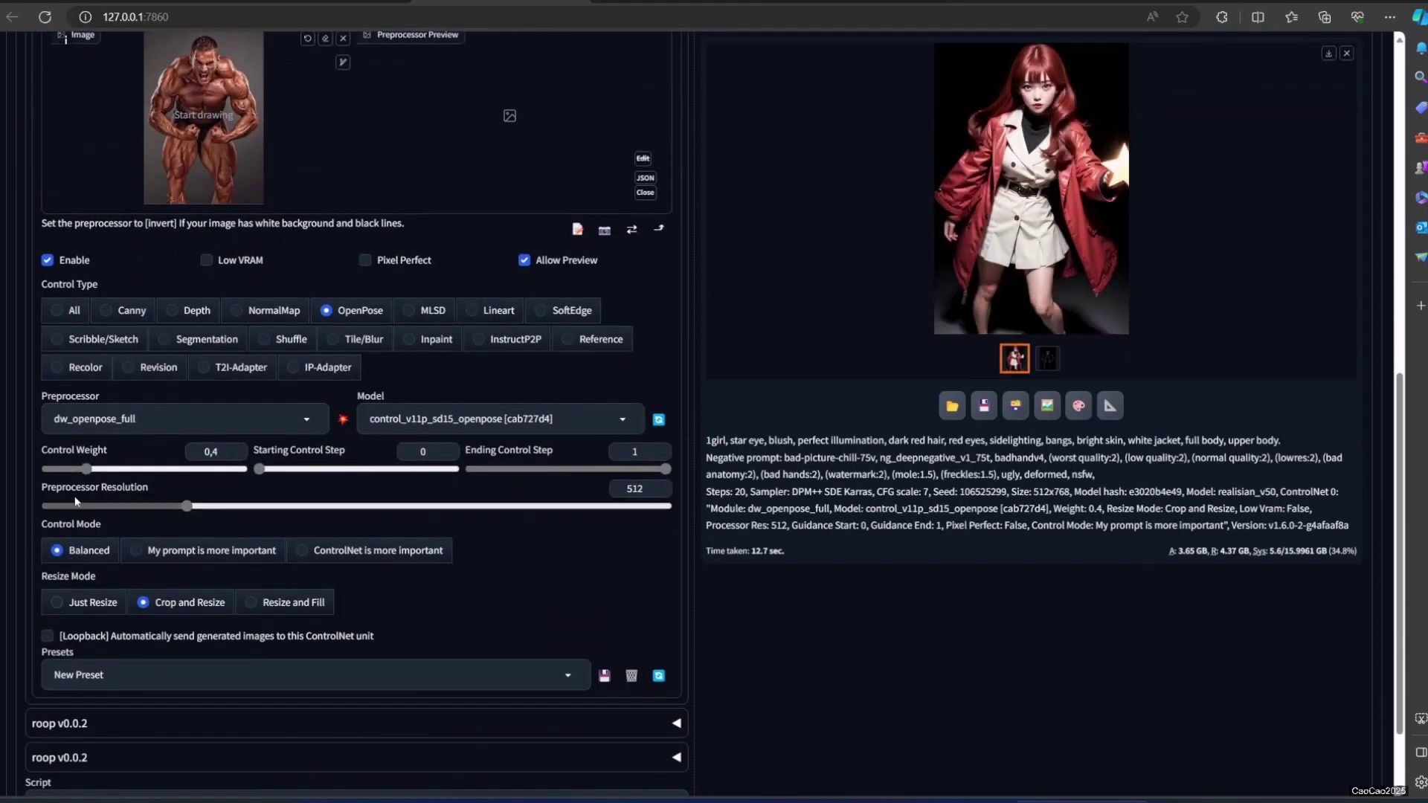
pyautogui.moveTo(87, 468); pyautogui.dragTo(145, 468)
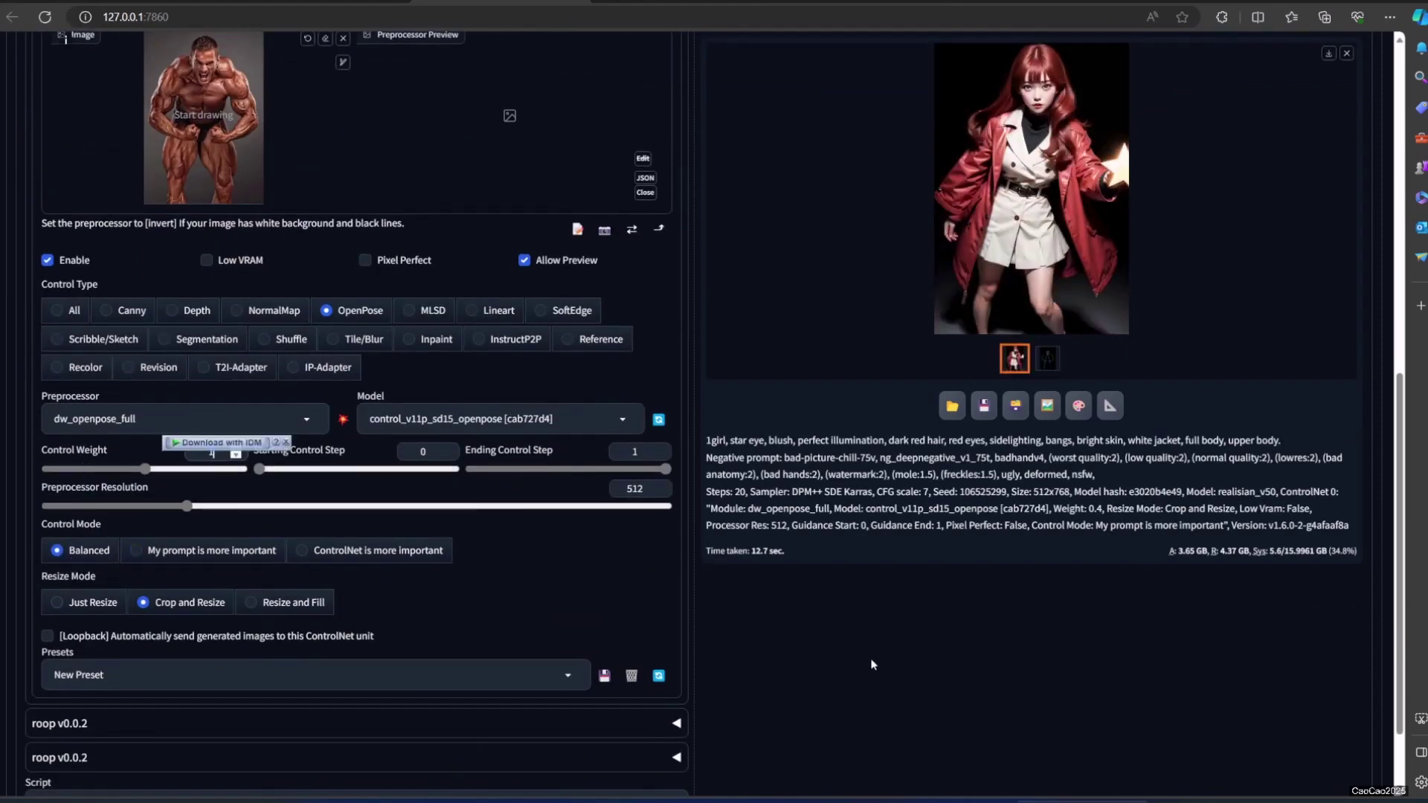
pyautogui.scroll(3, 911, 685)
pyautogui.scroll(2, 1221, 127)
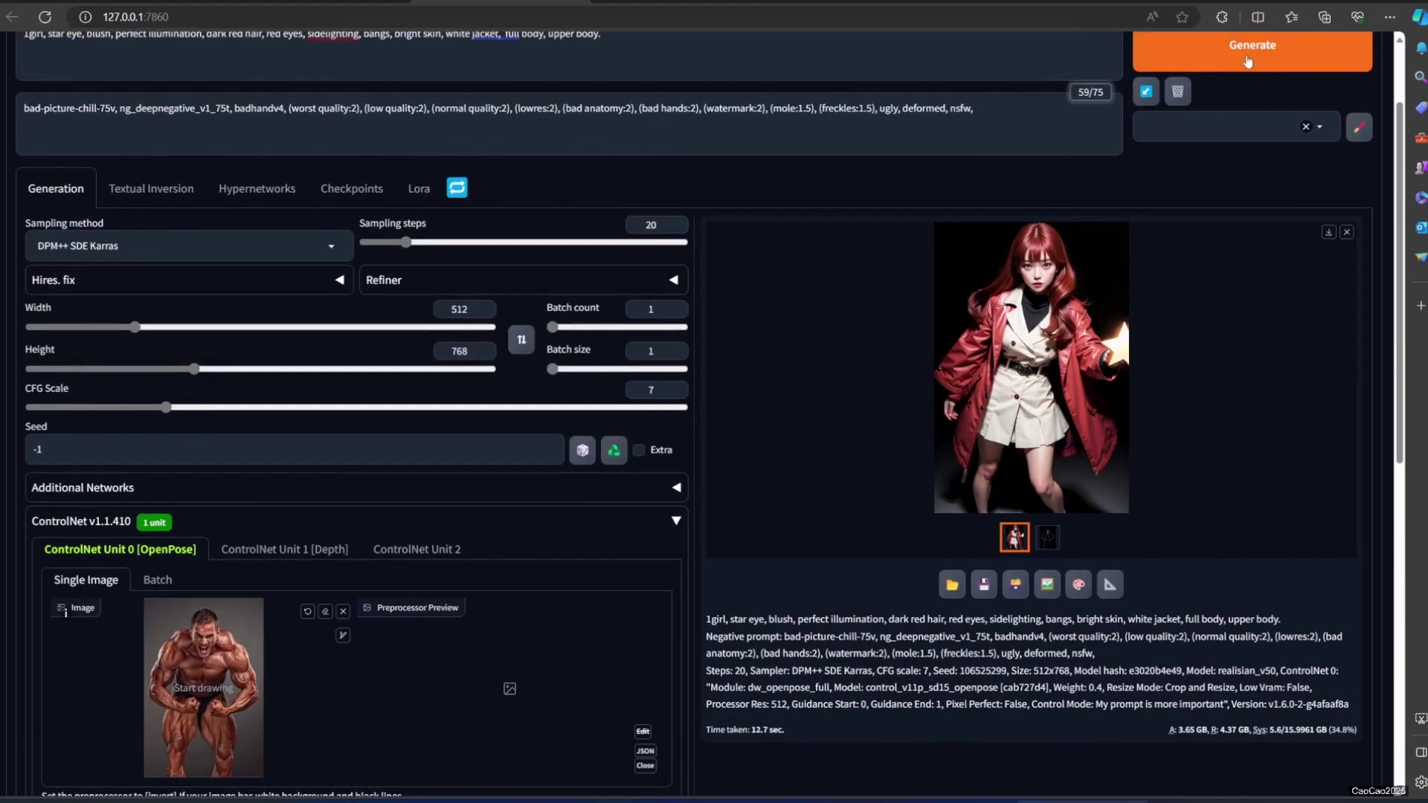
pyautogui.click(1248, 50)
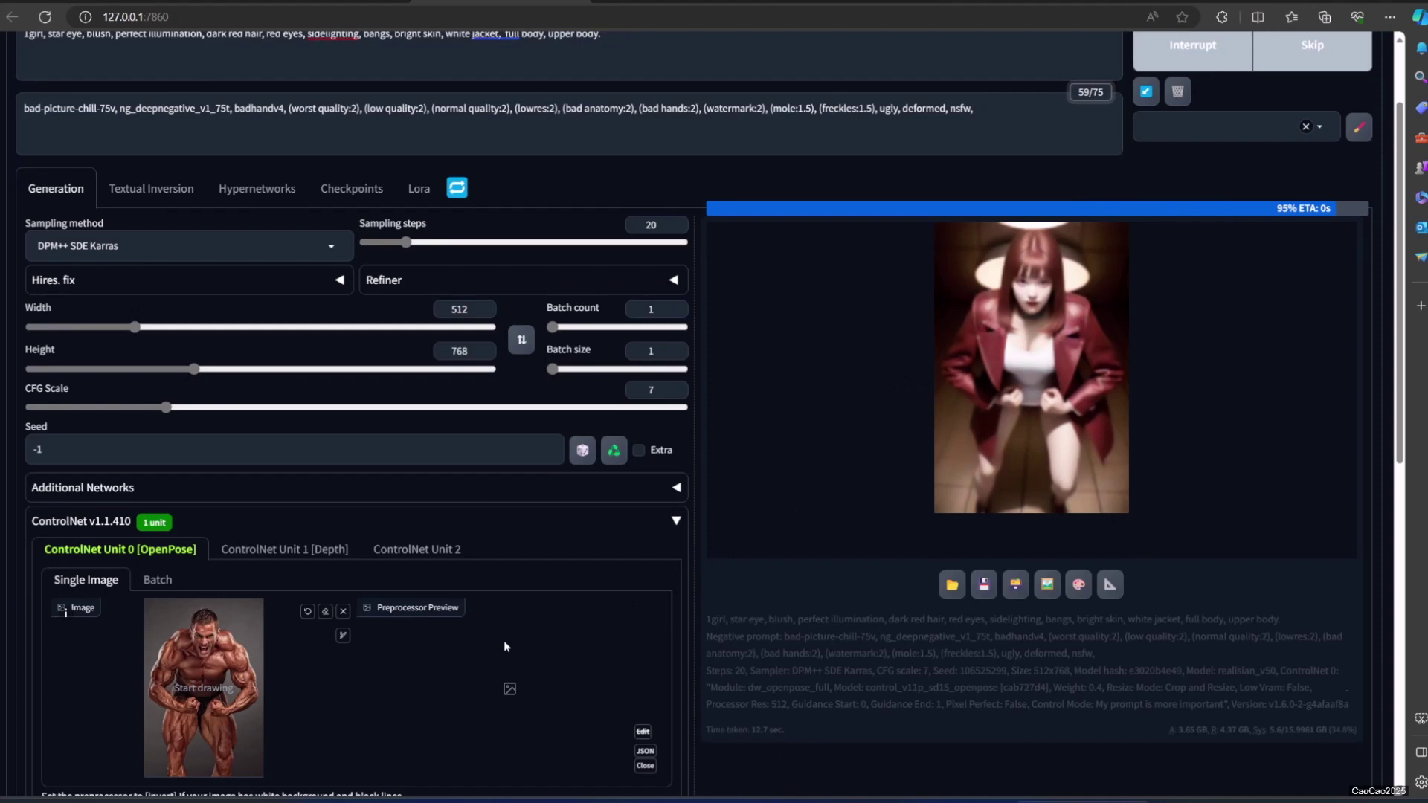
pyautogui.scroll(-2, 502, 641)
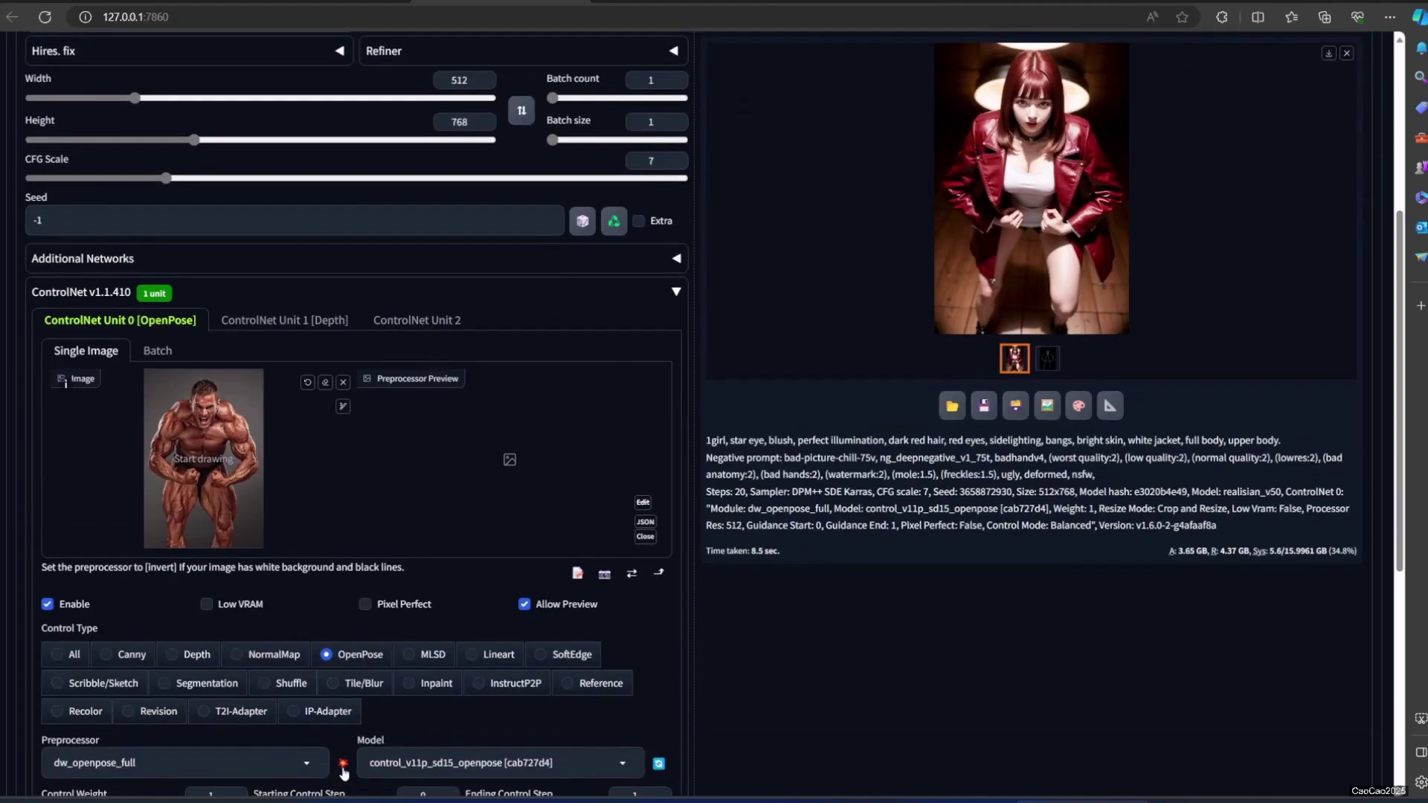
# Preview the bodybuilder's full-body pose skeleton and view the generated portrait full screen
pyautogui.click(343, 766)
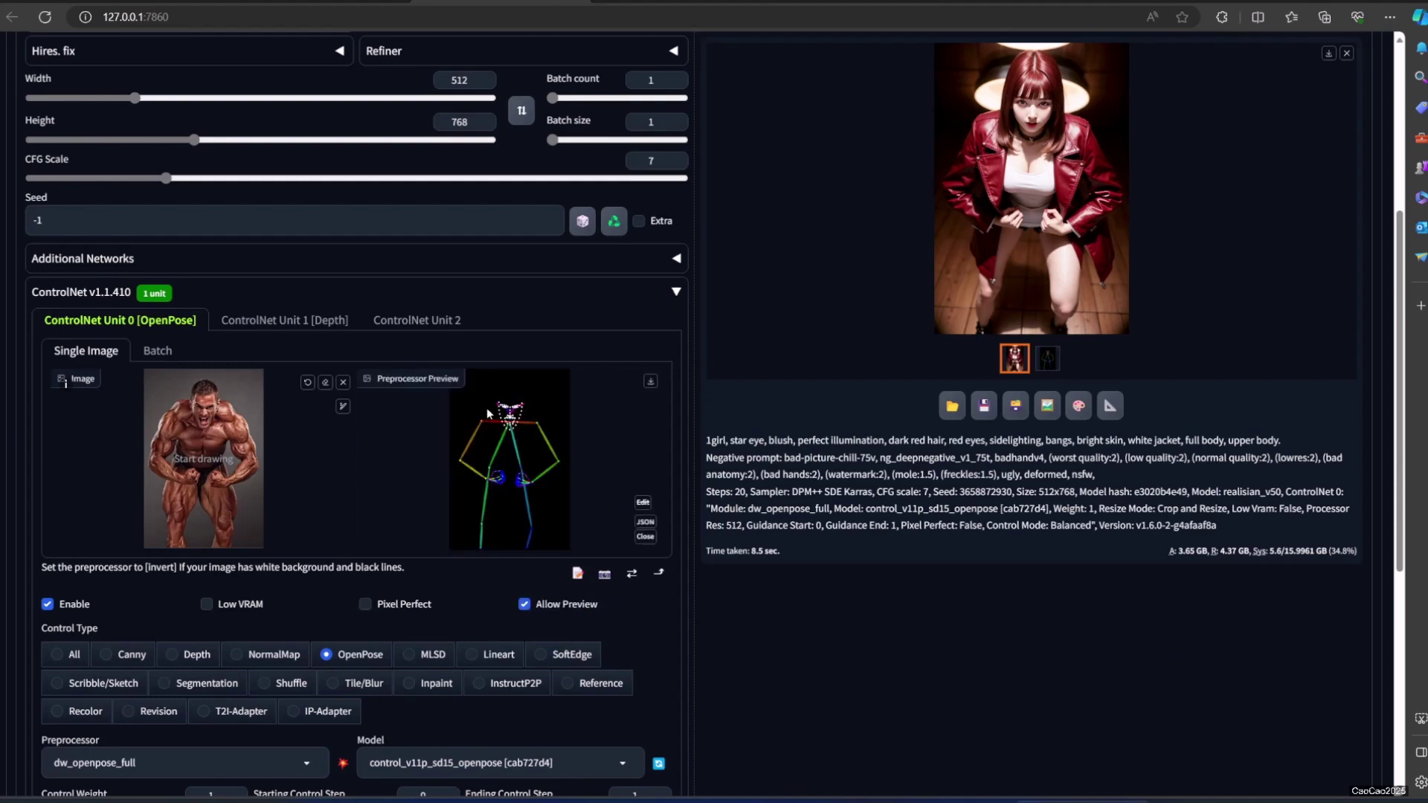
pyautogui.click(1066, 263)
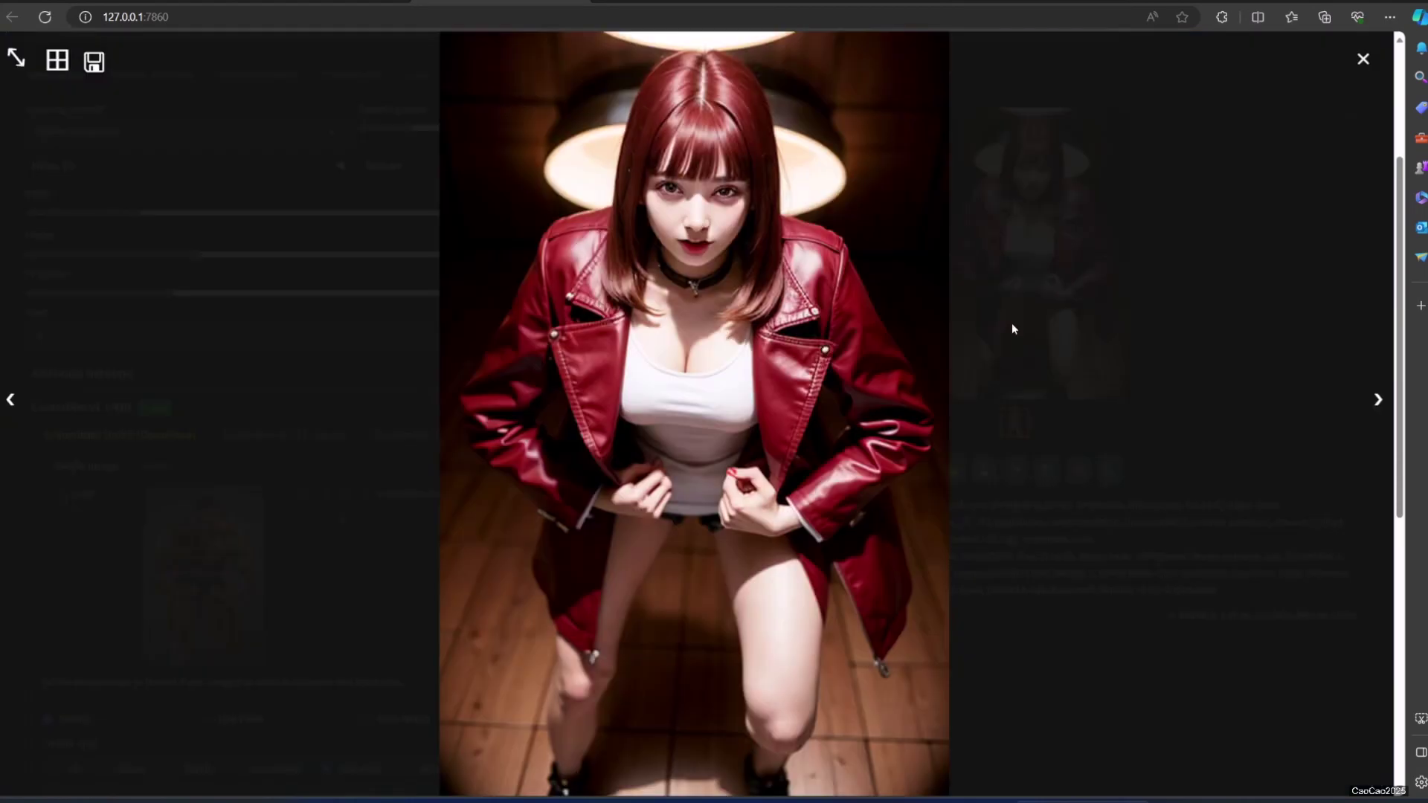
pyautogui.click(1148, 401)
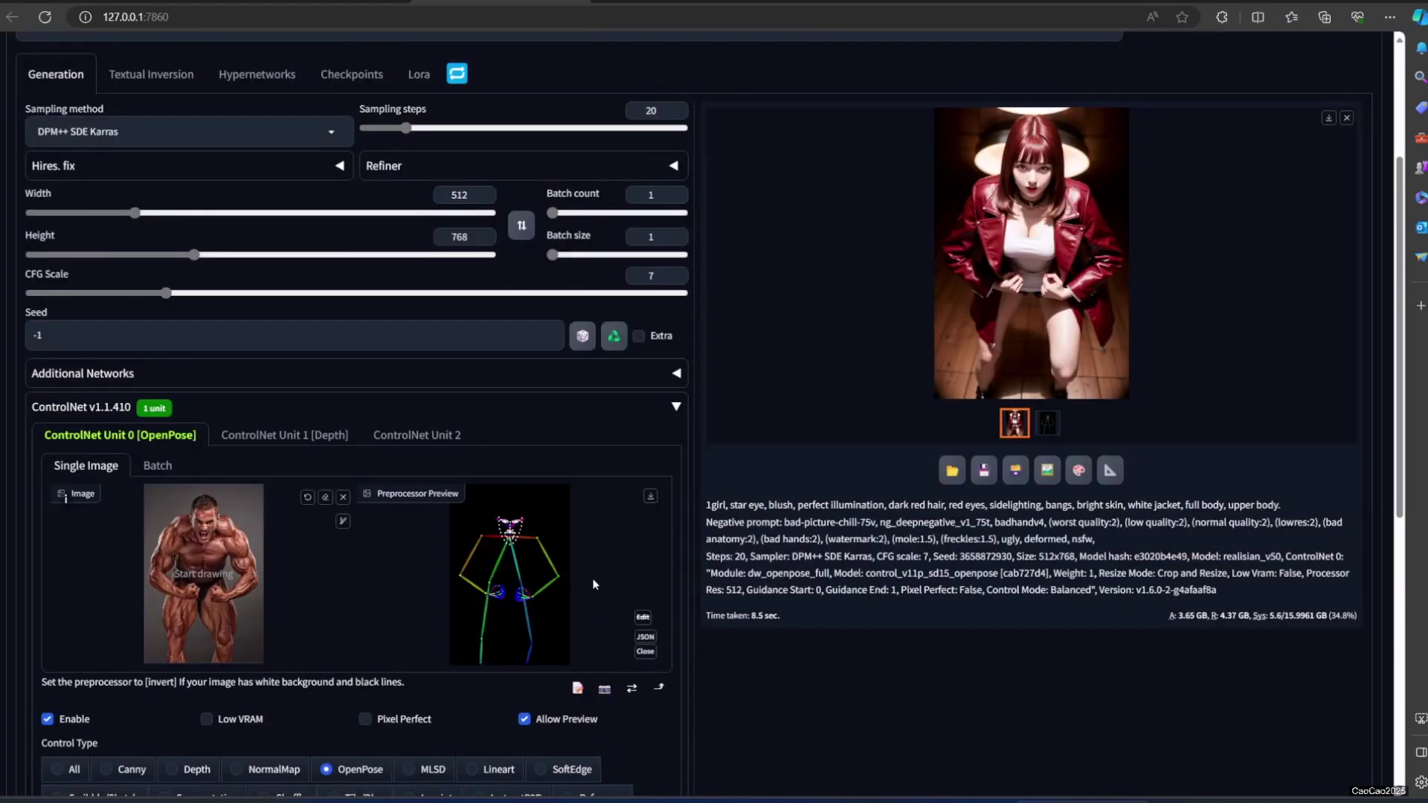
pyautogui.scroll(2, 606, 576)
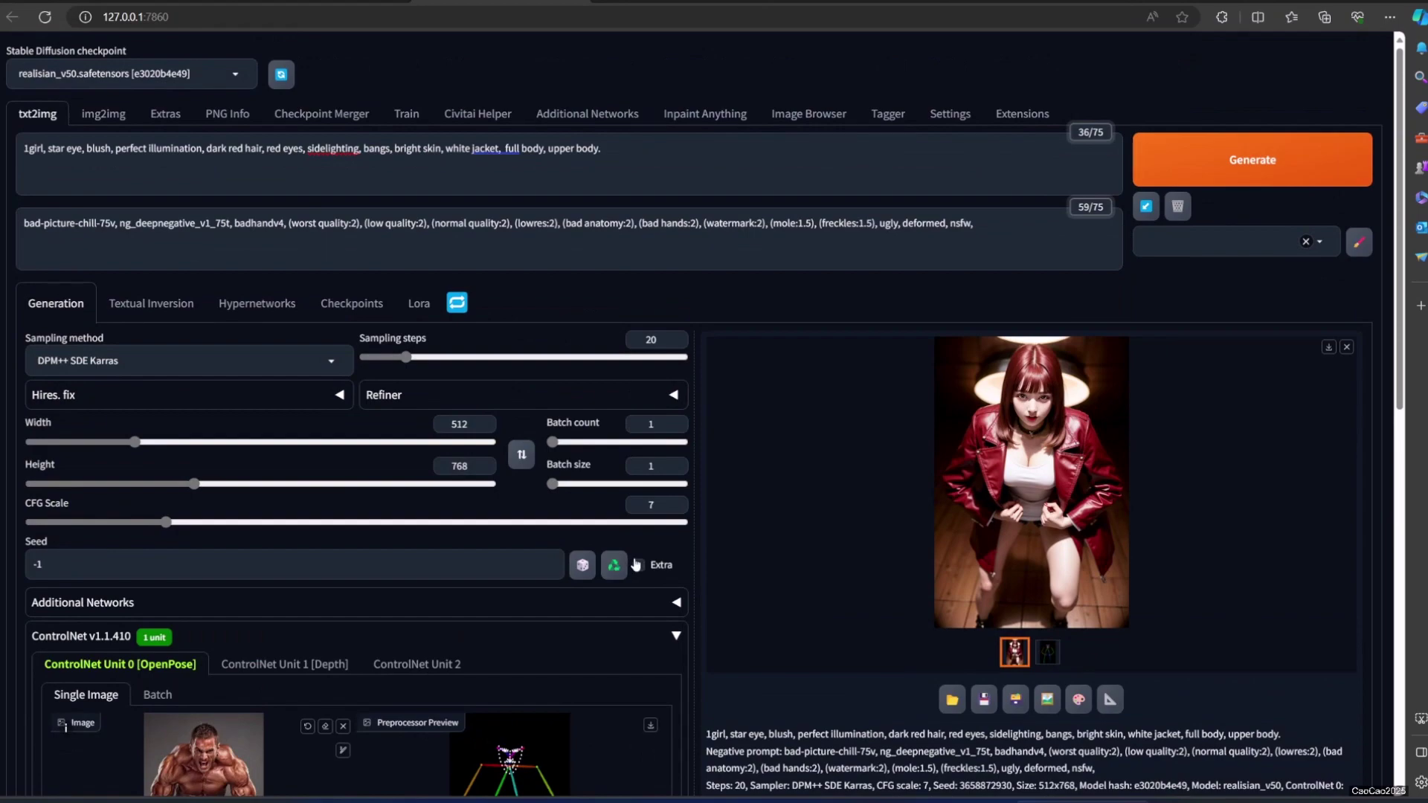
pyautogui.scroll(-1, 636, 565)
pyautogui.scroll(1, 447, 447)
pyautogui.scroll(-1, 643, 495)
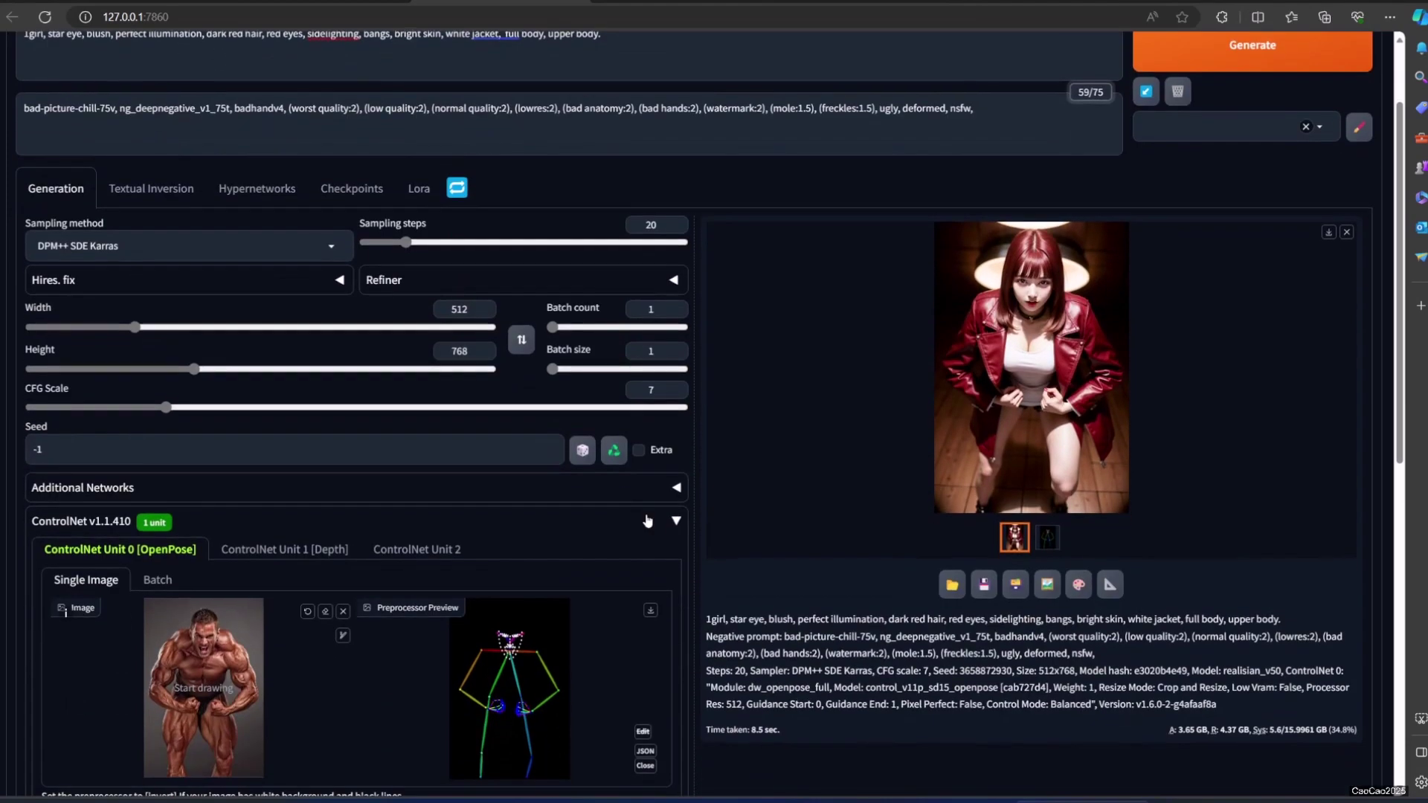
pyautogui.scroll(-2, 661, 501)
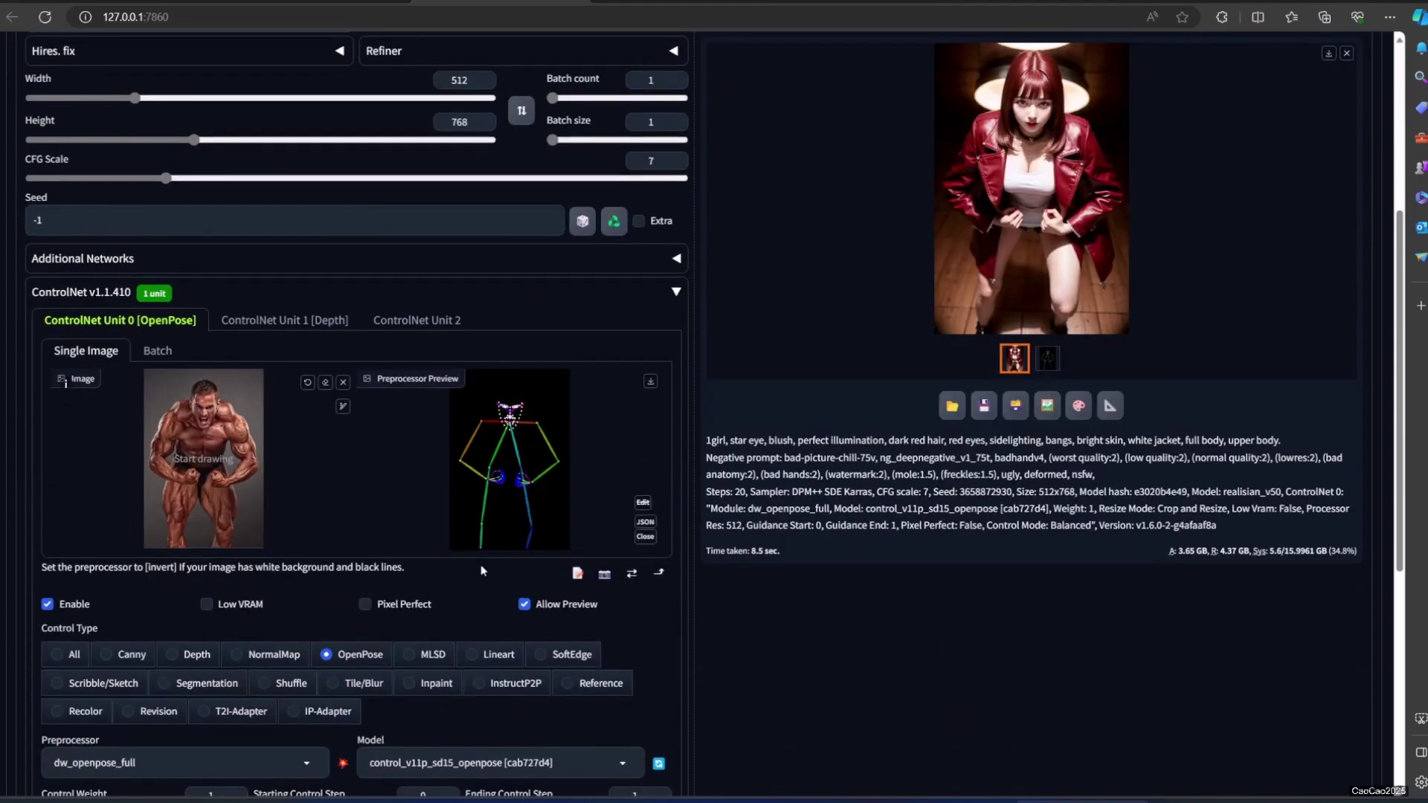